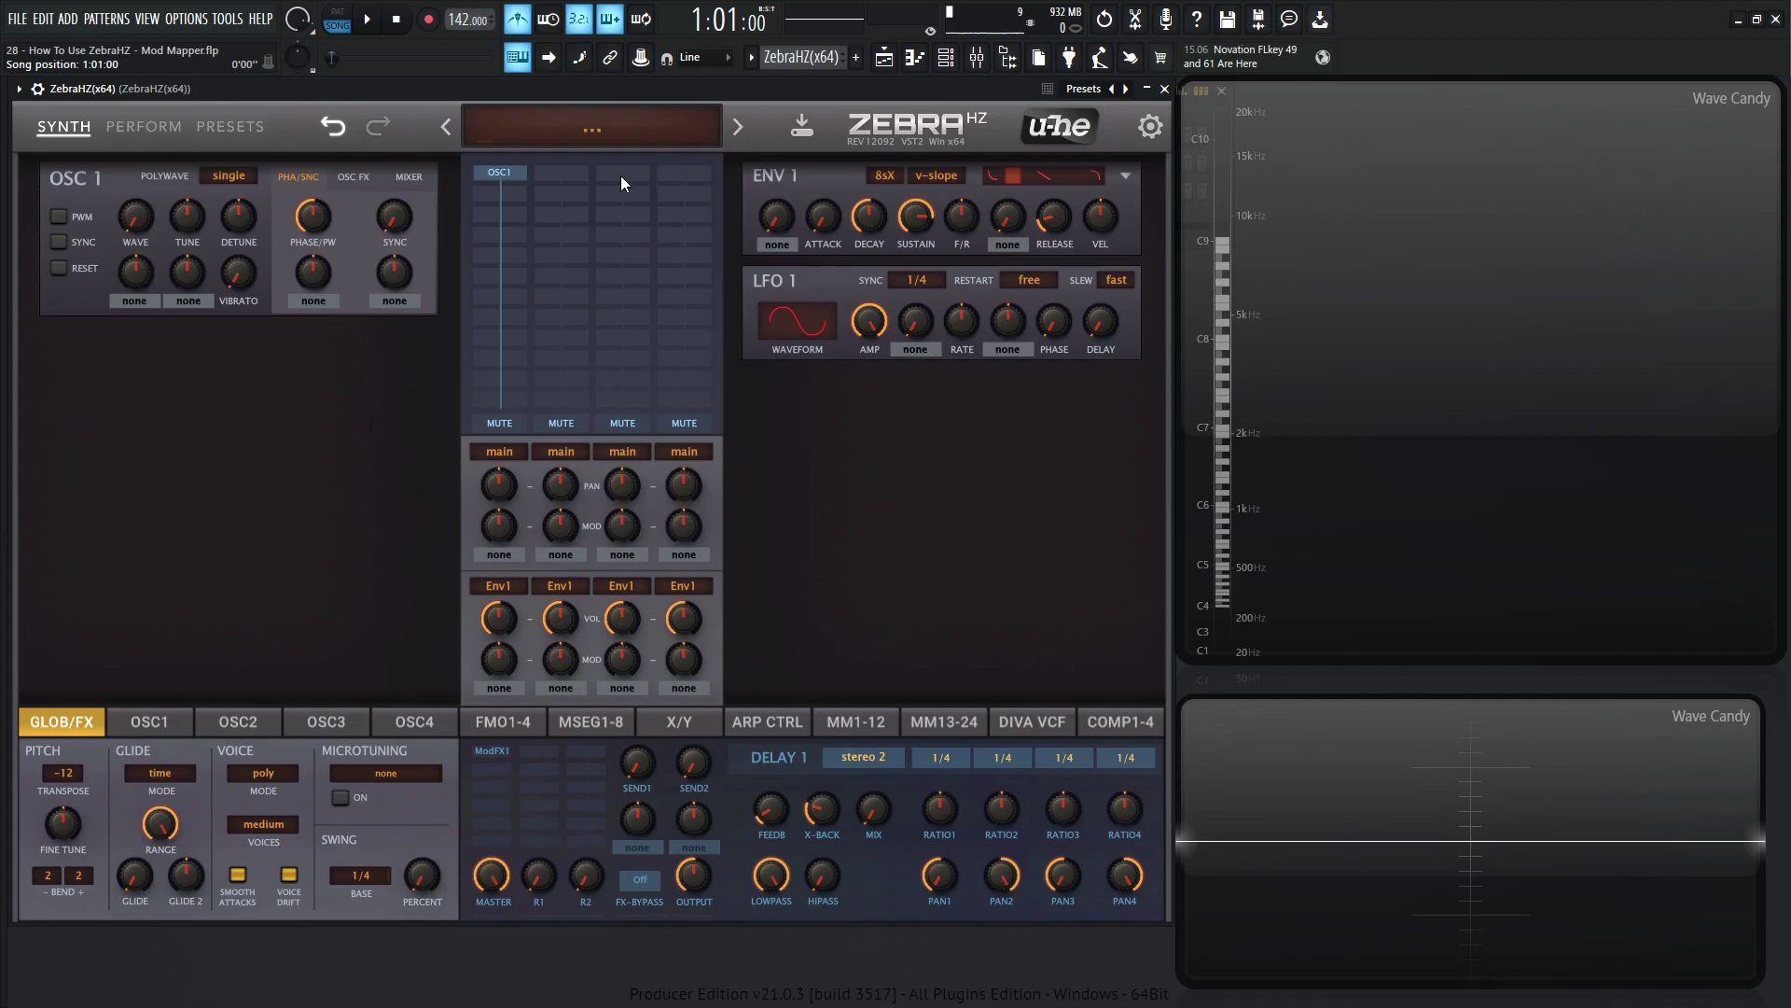
Add a VCF1 filter in the empty slot under OSC1.
{"action": "left_click", "coordinate": [592, 130]}
{"action": "left_click", "coordinate": [608, 145]}
{"action": "left_click", "coordinate": [510, 191]}
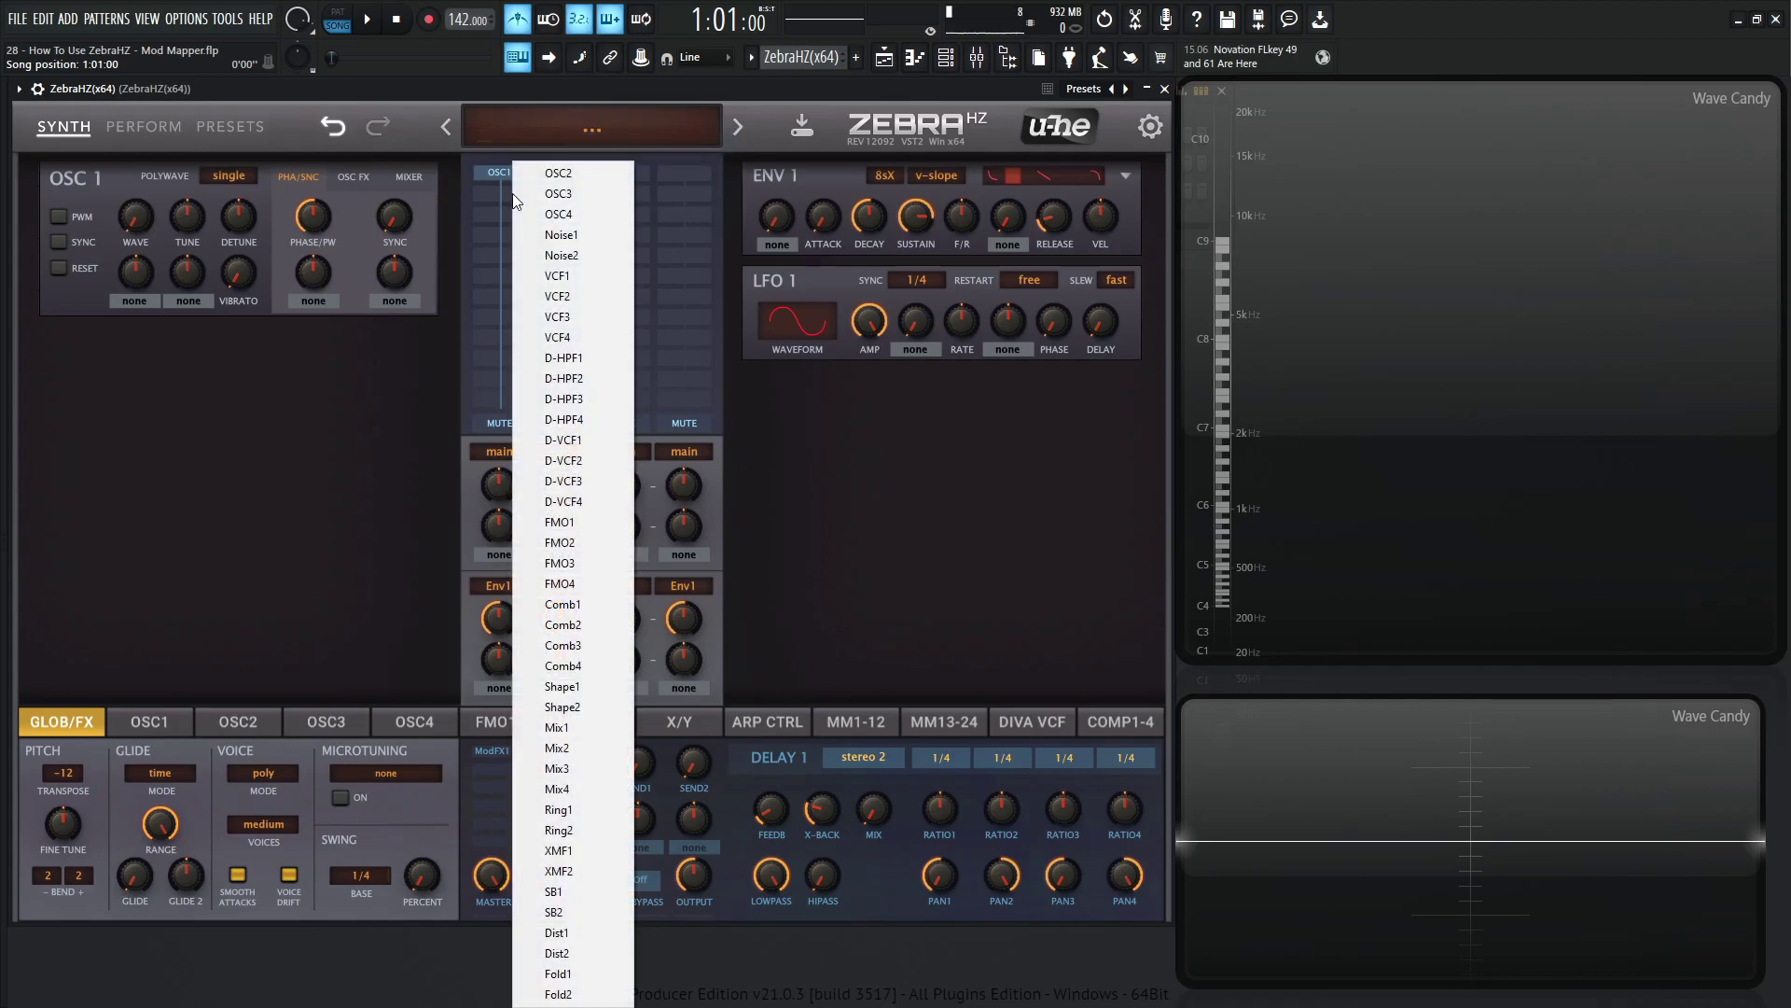
{"action": "left_click", "coordinate": [586, 272]}
Set VCF1 cutoff to 96.00 and modulate it with MMap1.
{"action": "left_click_drag", "start_coordinate": [161, 394], "coordinate": [172, 446]}
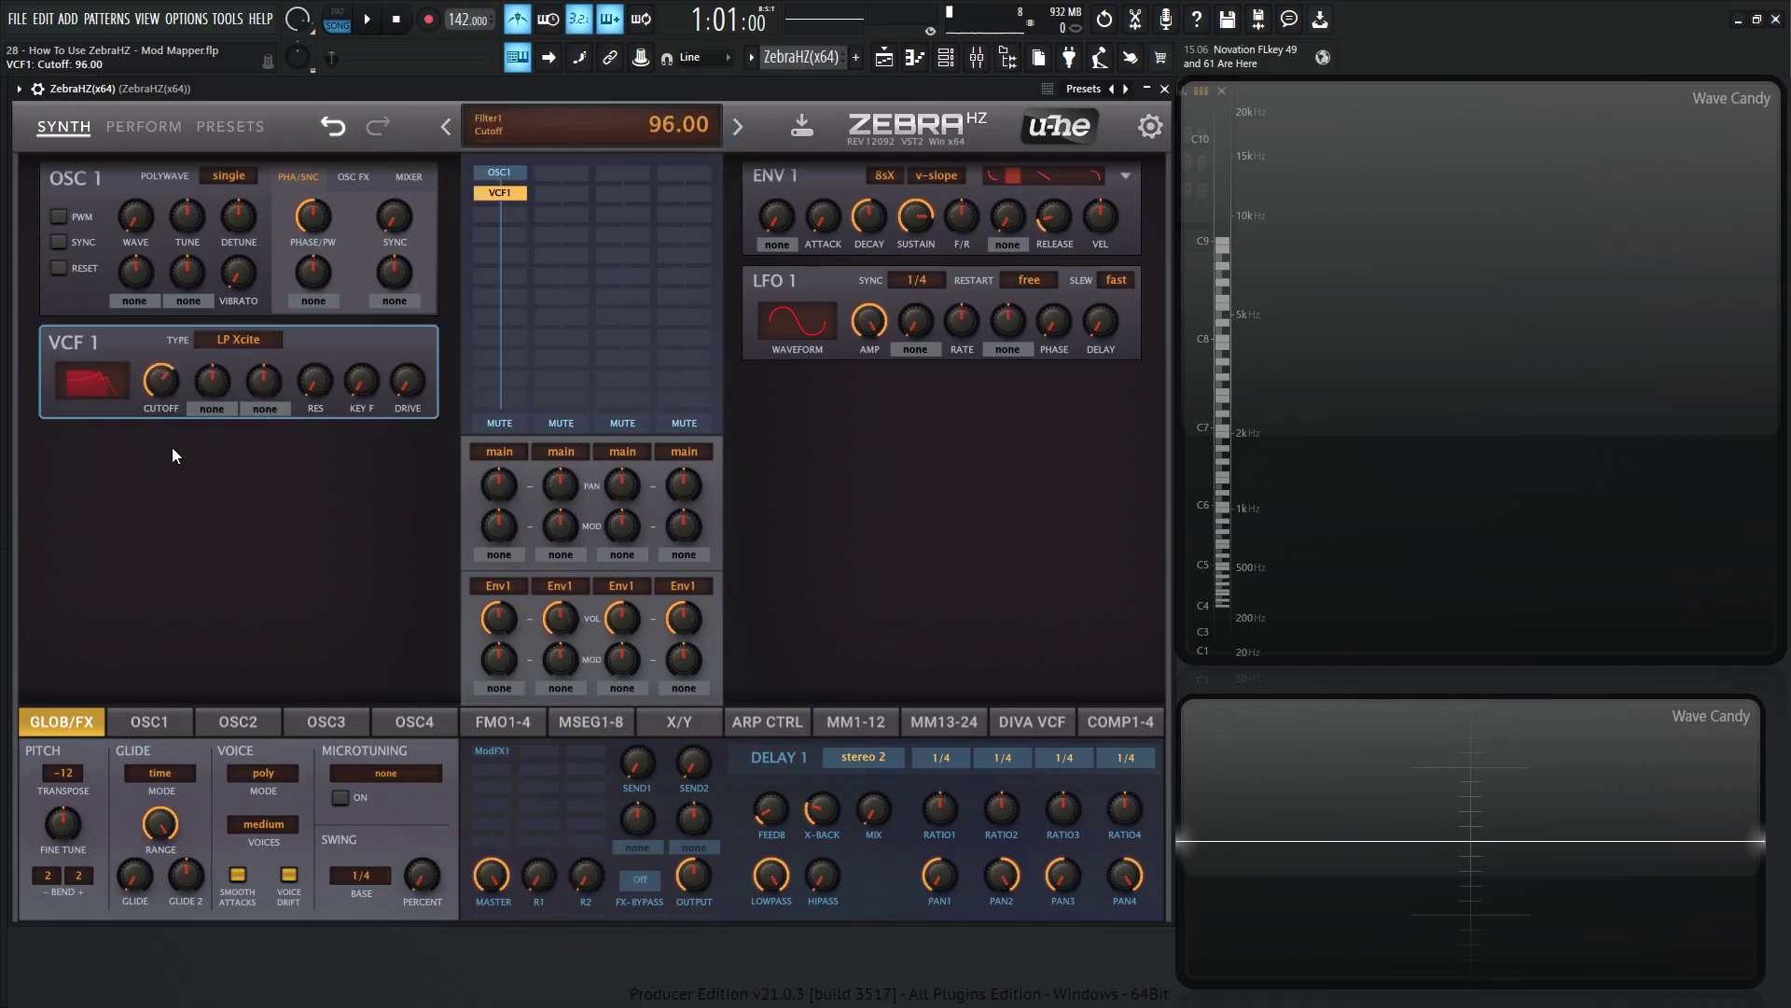
{"action": "left_click", "coordinate": [220, 410]}
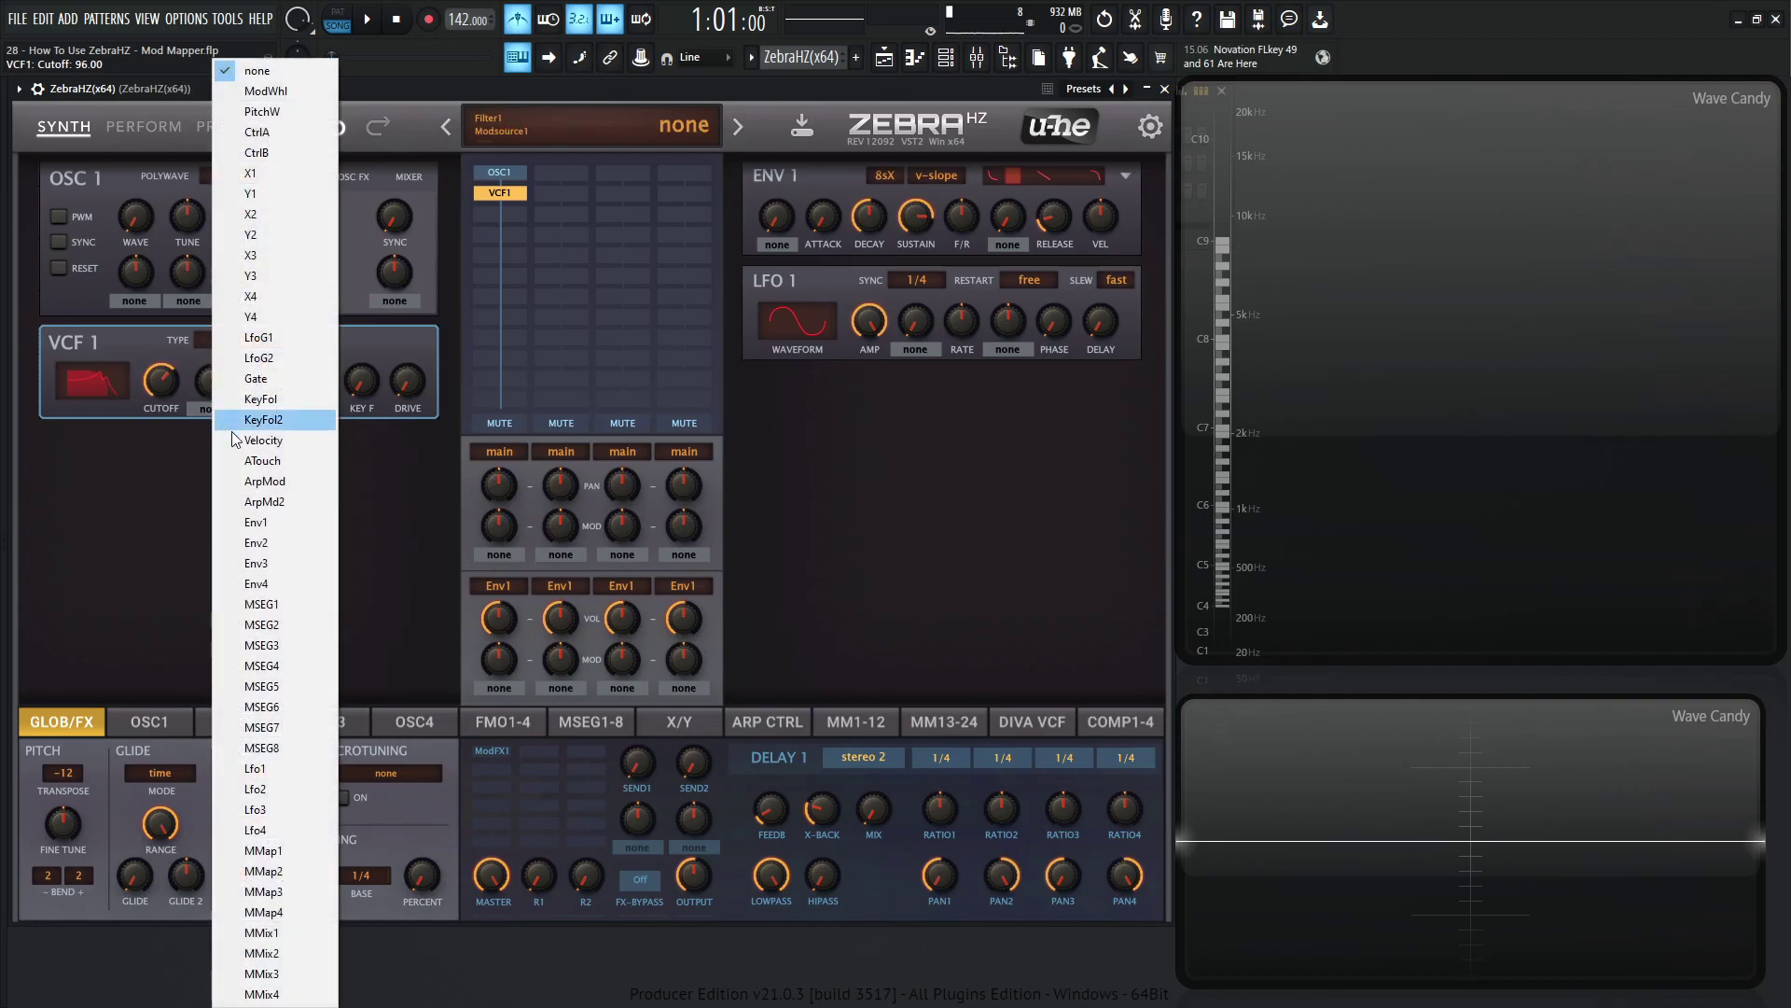
{"action": "left_click", "coordinate": [309, 849]}
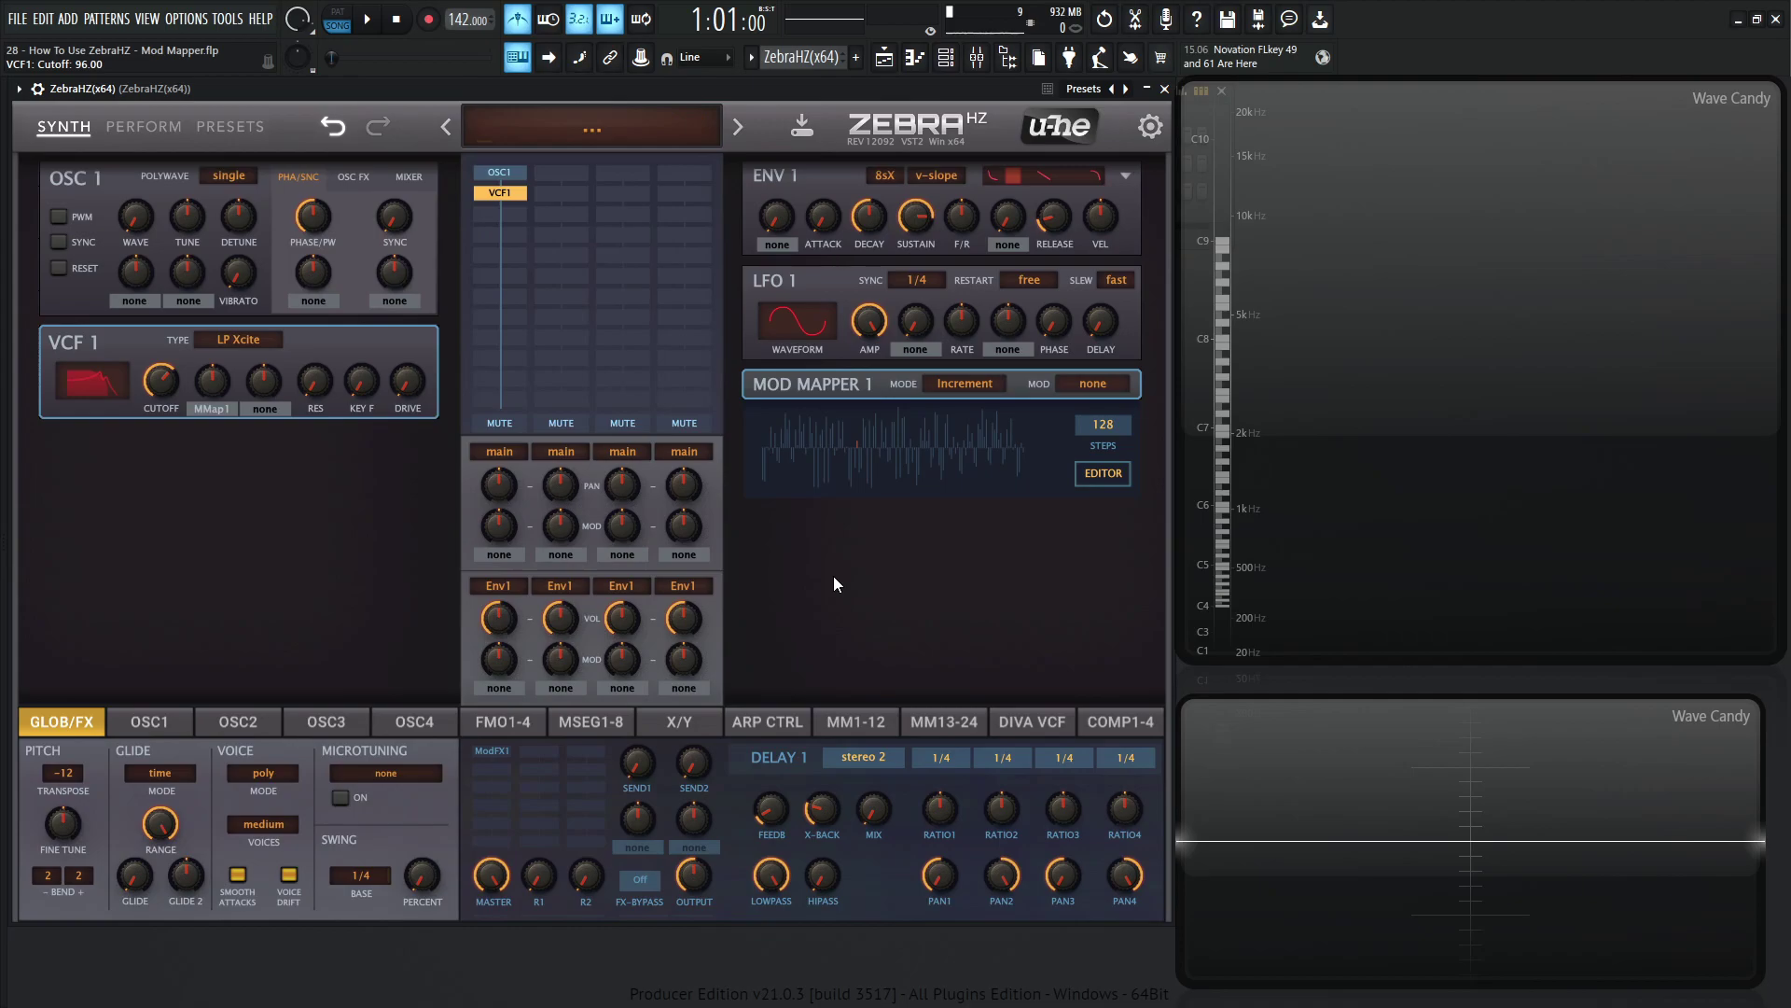
{"action": "left_click", "coordinate": [961, 385]}
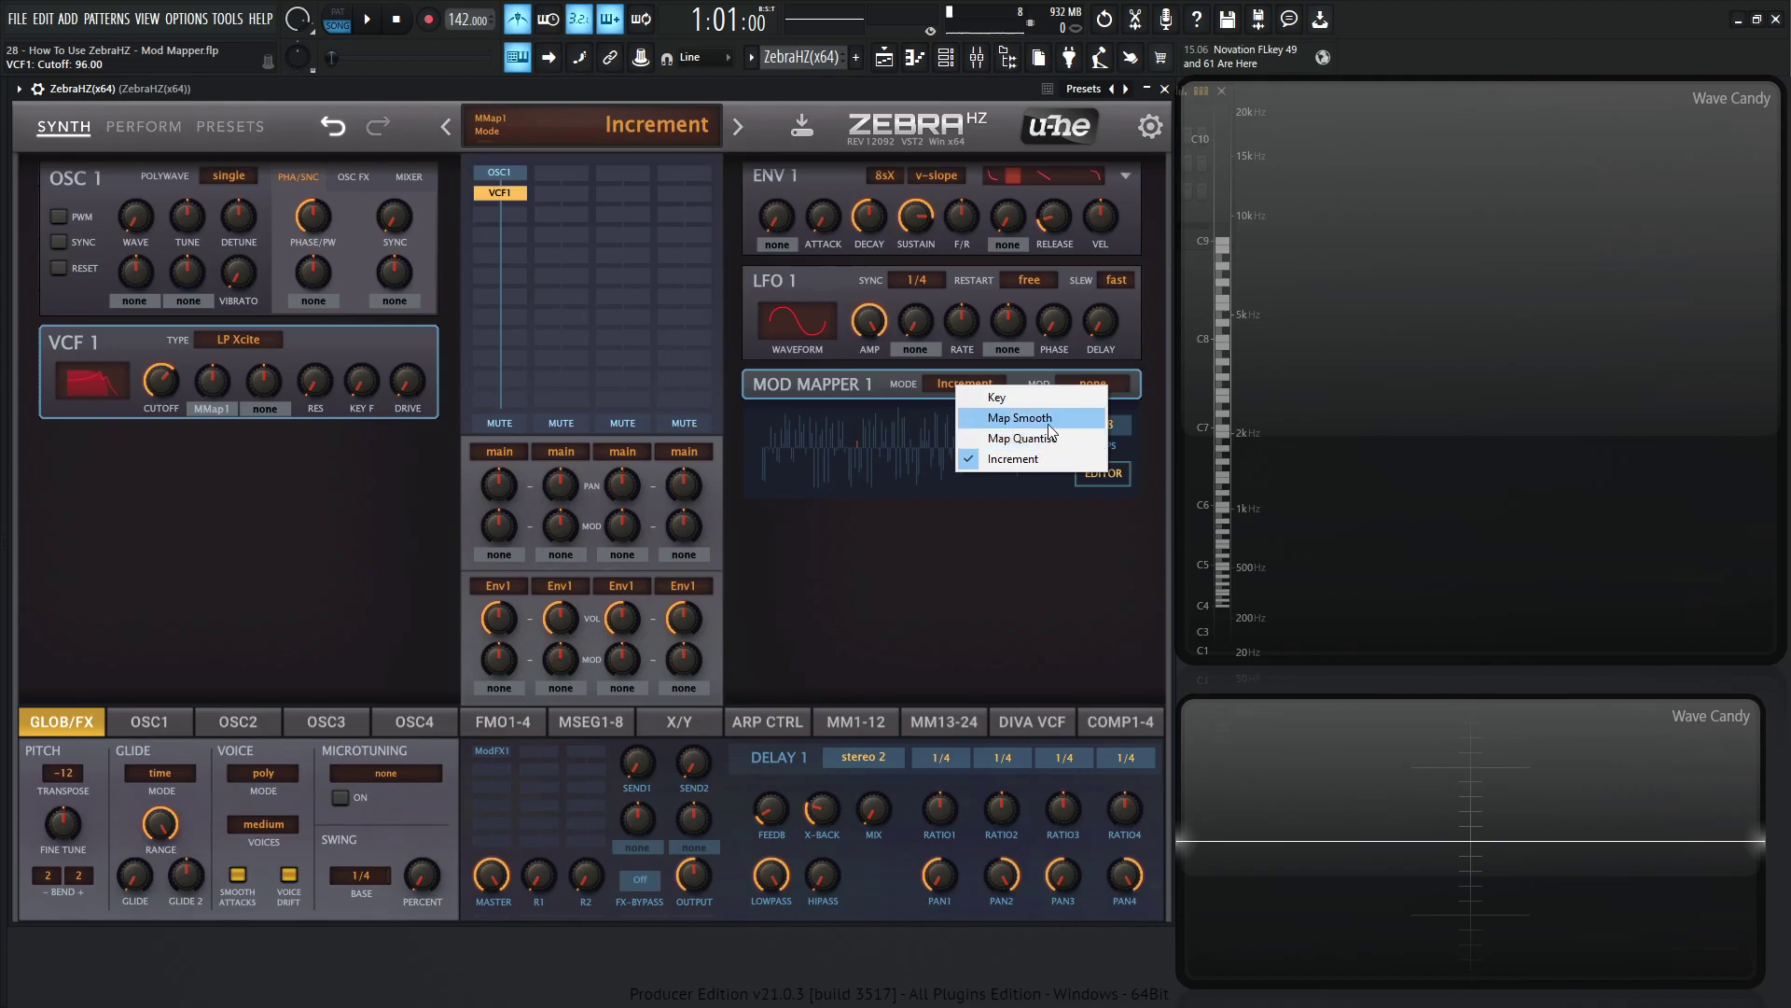
{"action": "left_click", "coordinate": [995, 587]}
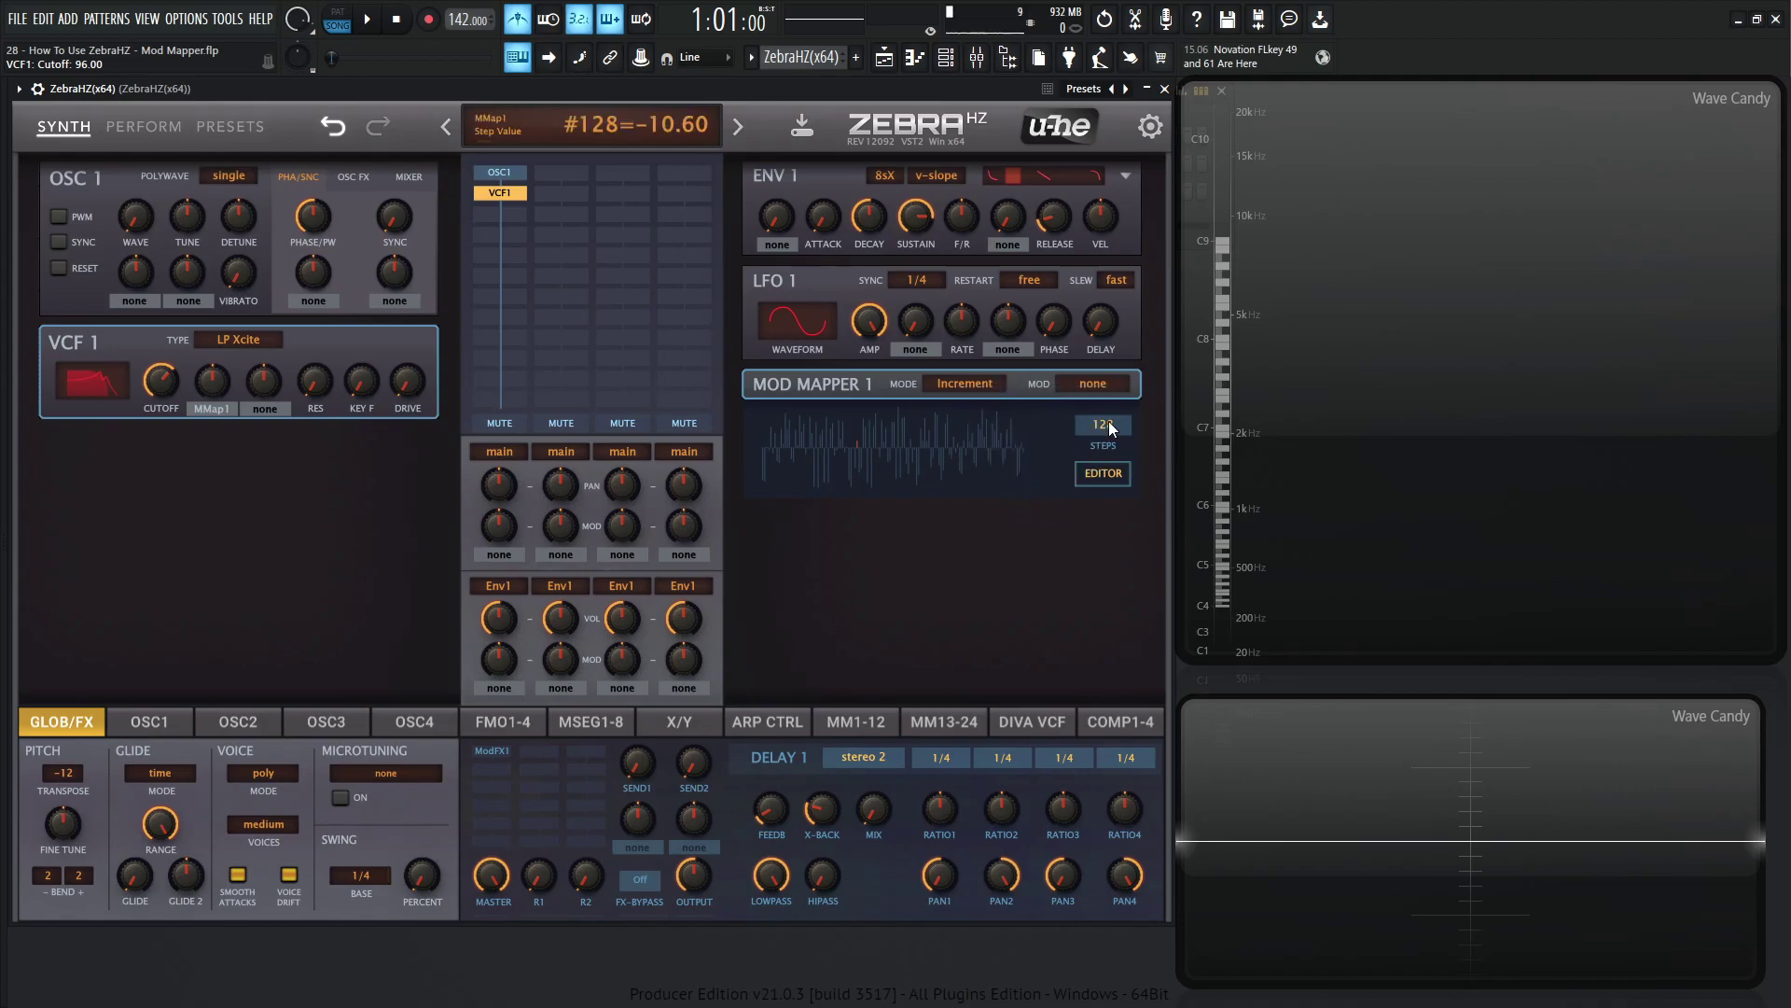
{"action": "left_click", "coordinate": [1110, 476]}
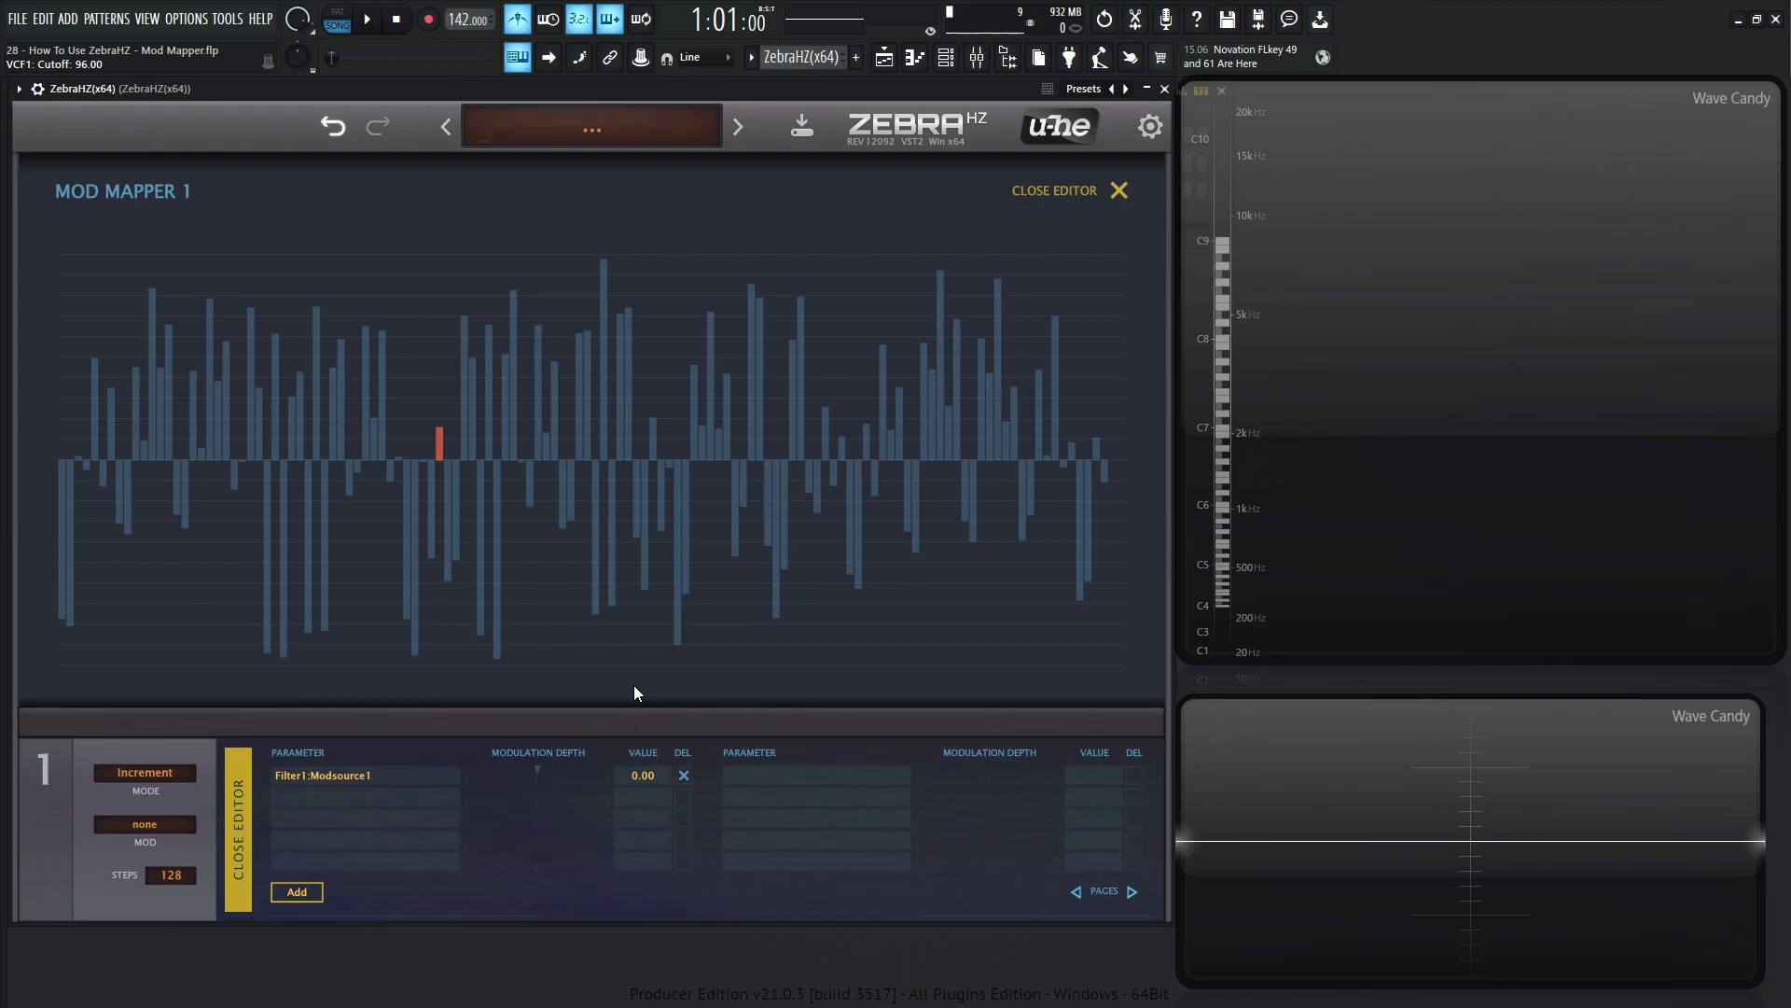
Raise the VCF1 cutoff mod depth to 100, then redraw Mod Mapper 1 steps 24–27 while a note plays.
{"action": "left_click", "coordinate": [1118, 190]}
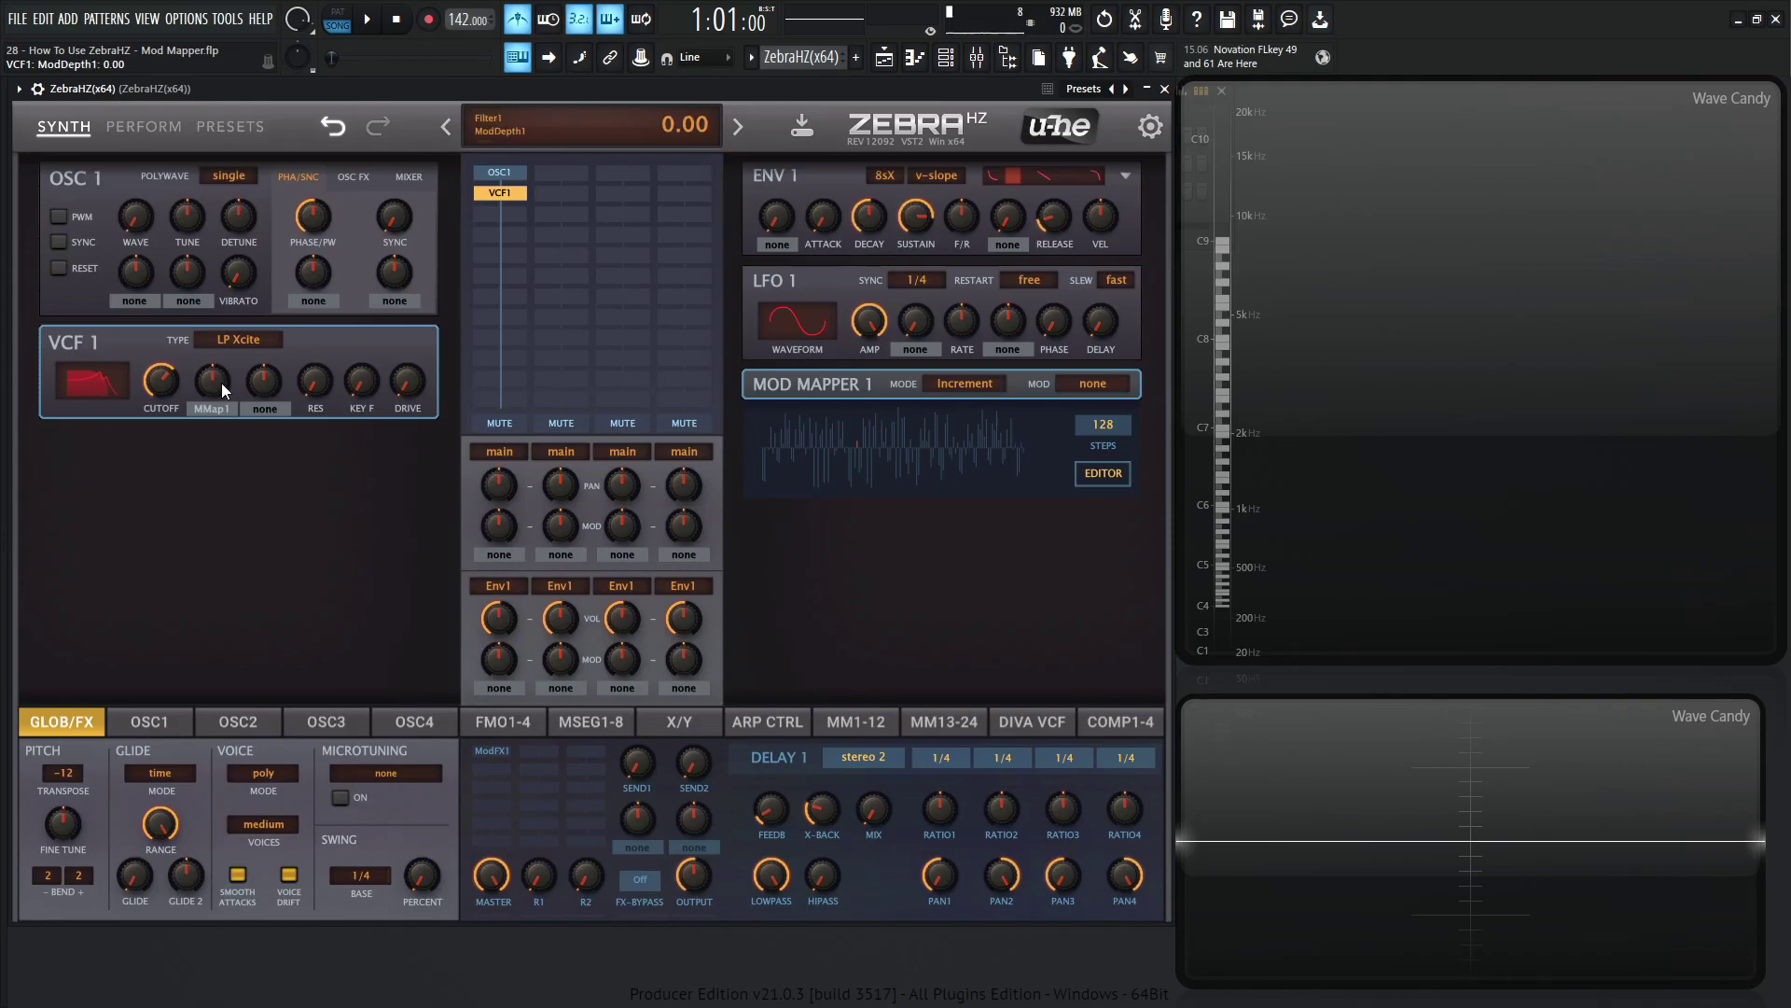
{"action": "left_click_drag", "start_coordinate": [221, 383], "coordinate": [226, 347]}
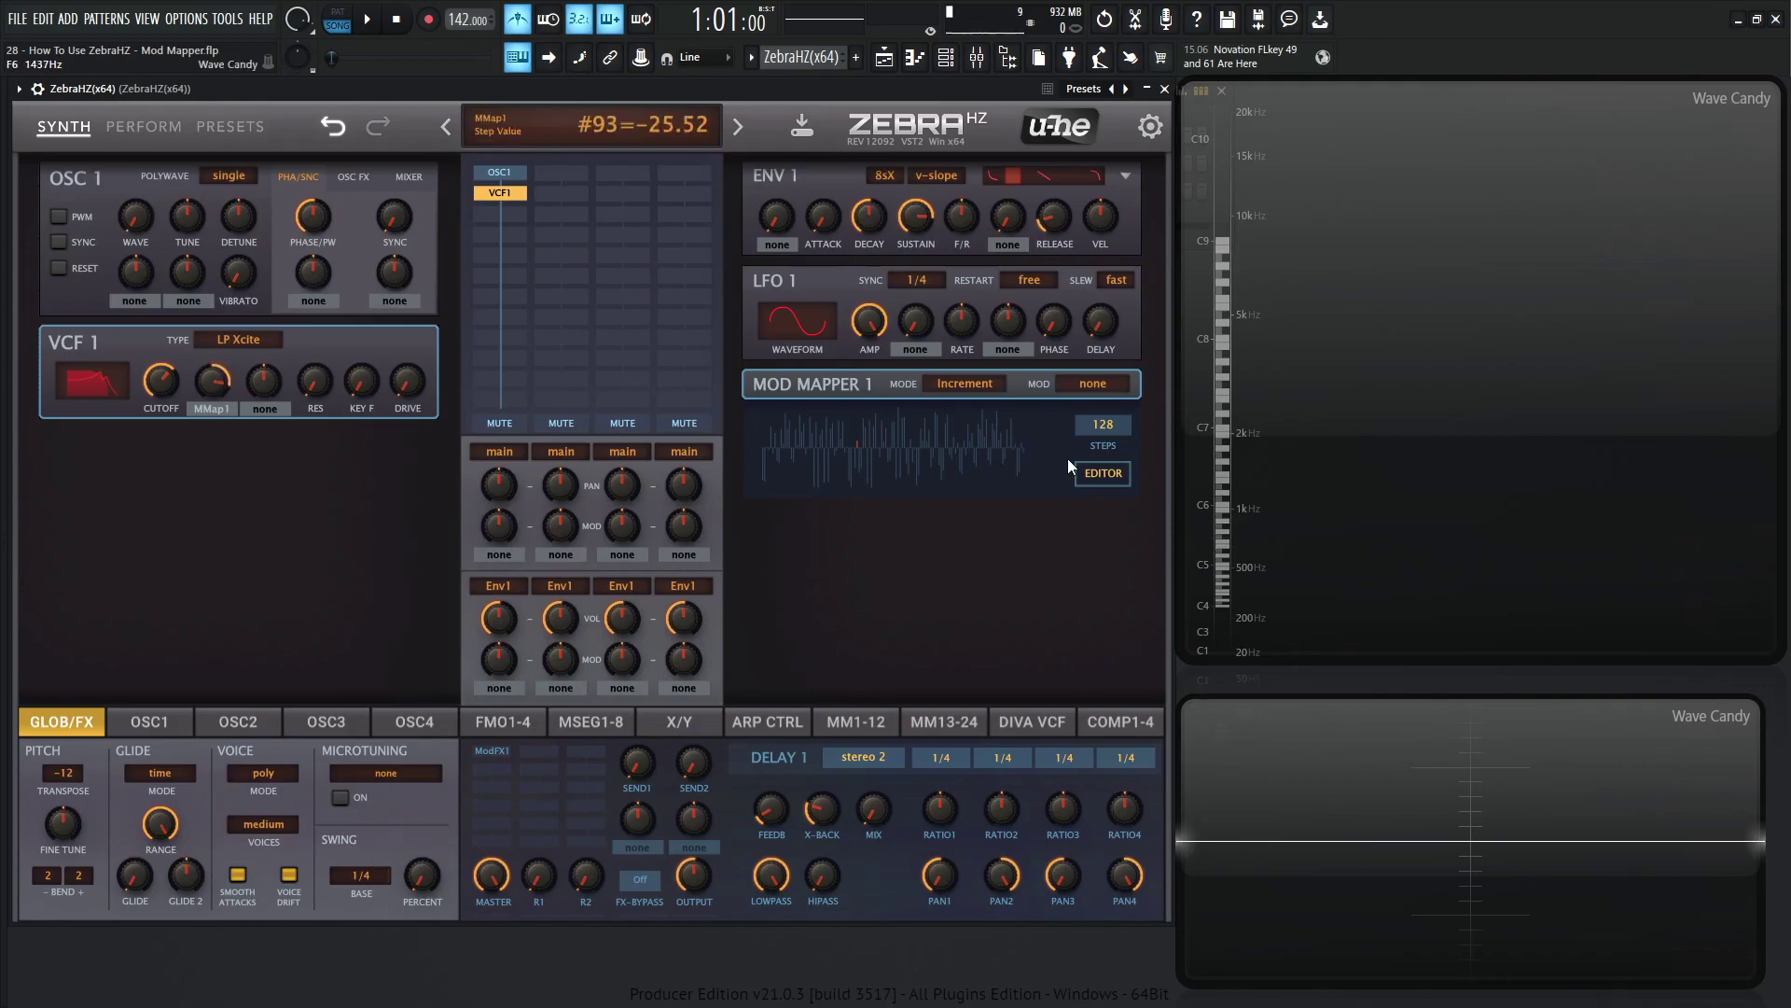
{"action": "left_click", "coordinate": [1101, 473]}
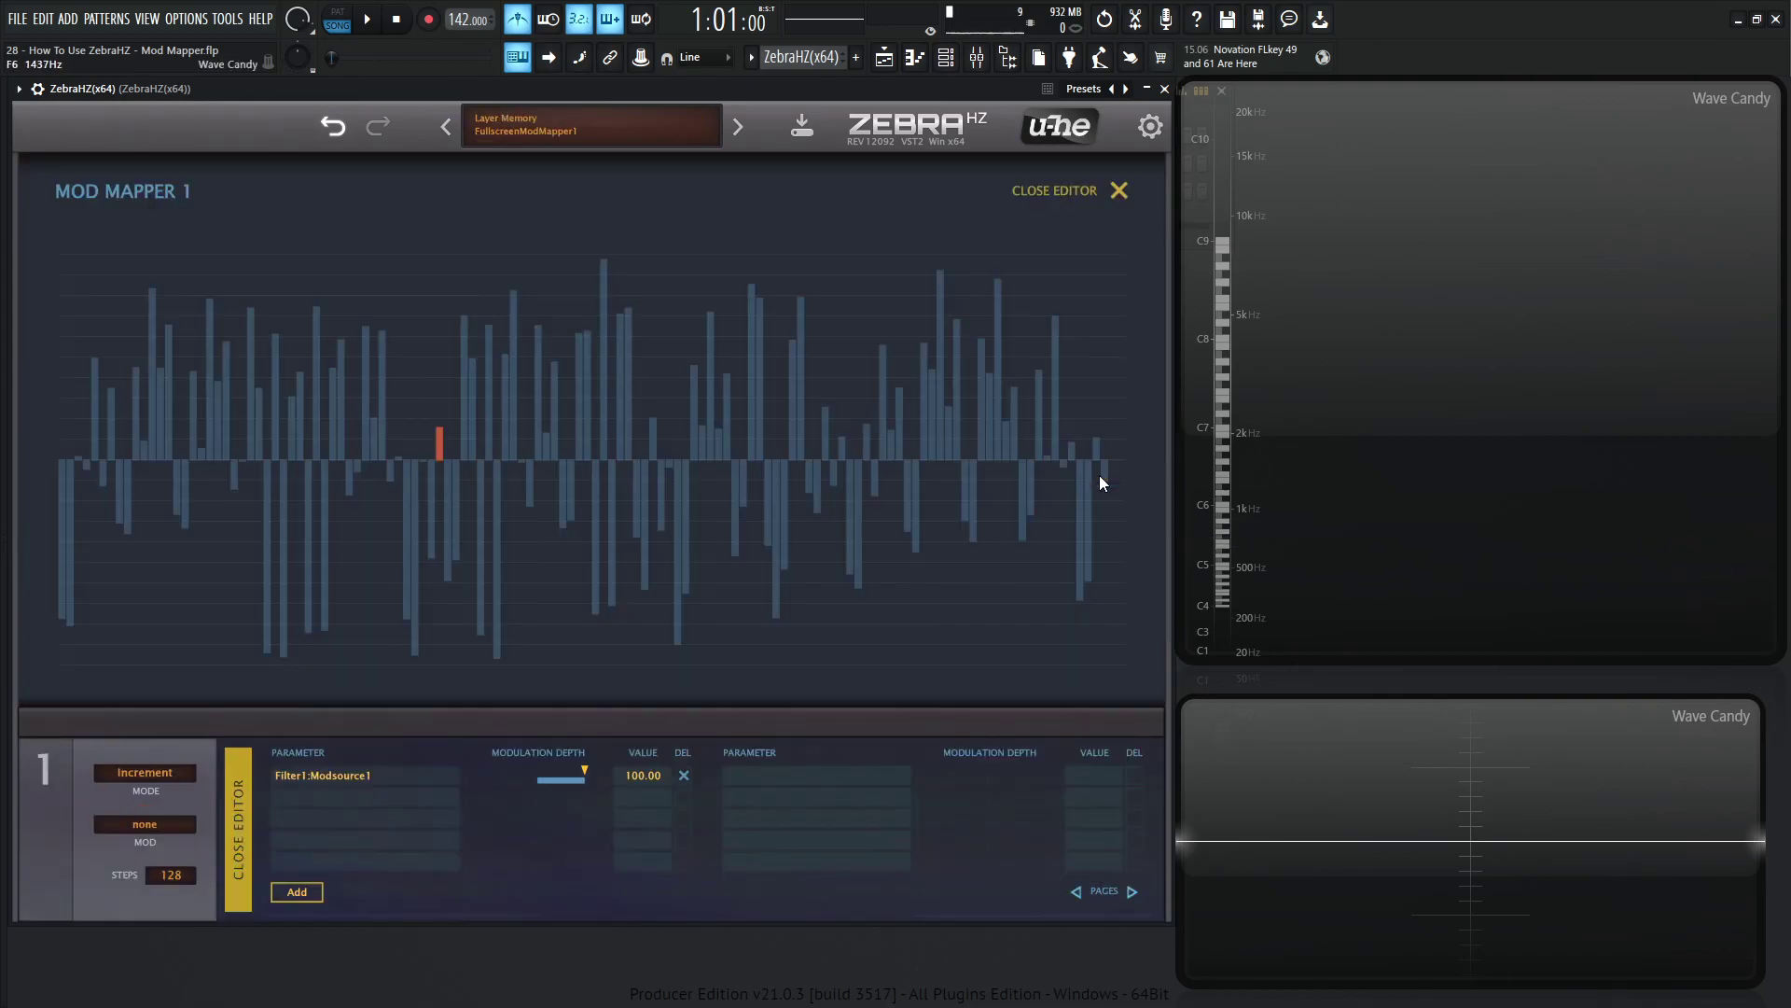
{"action": "key", "text": "m"}
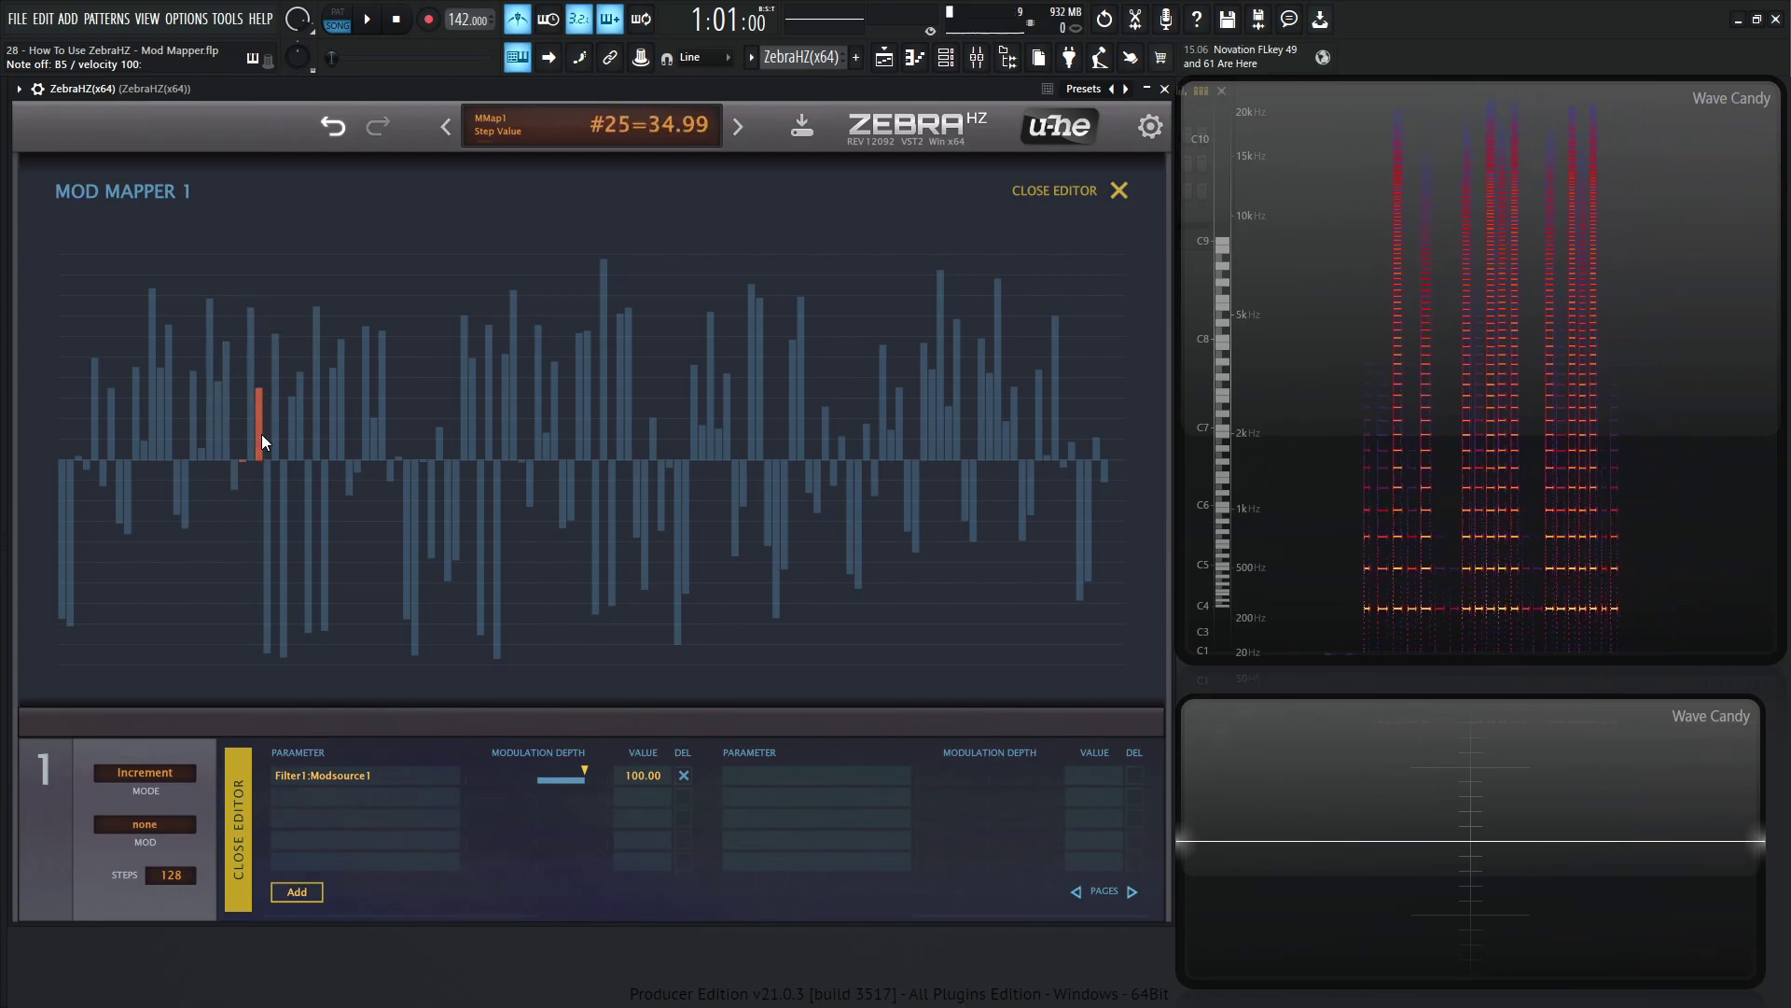
{"action": "mouse_move", "coordinate": [250, 451]}
{"action": "left_mouse_down"}
{"action": "mouse_move", "coordinate": [276, 220]}
{"action": "mouse_move", "coordinate": [263, 476]}
{"action": "mouse_move", "coordinate": [282, 691]}
{"action": "left_mouse_up"}
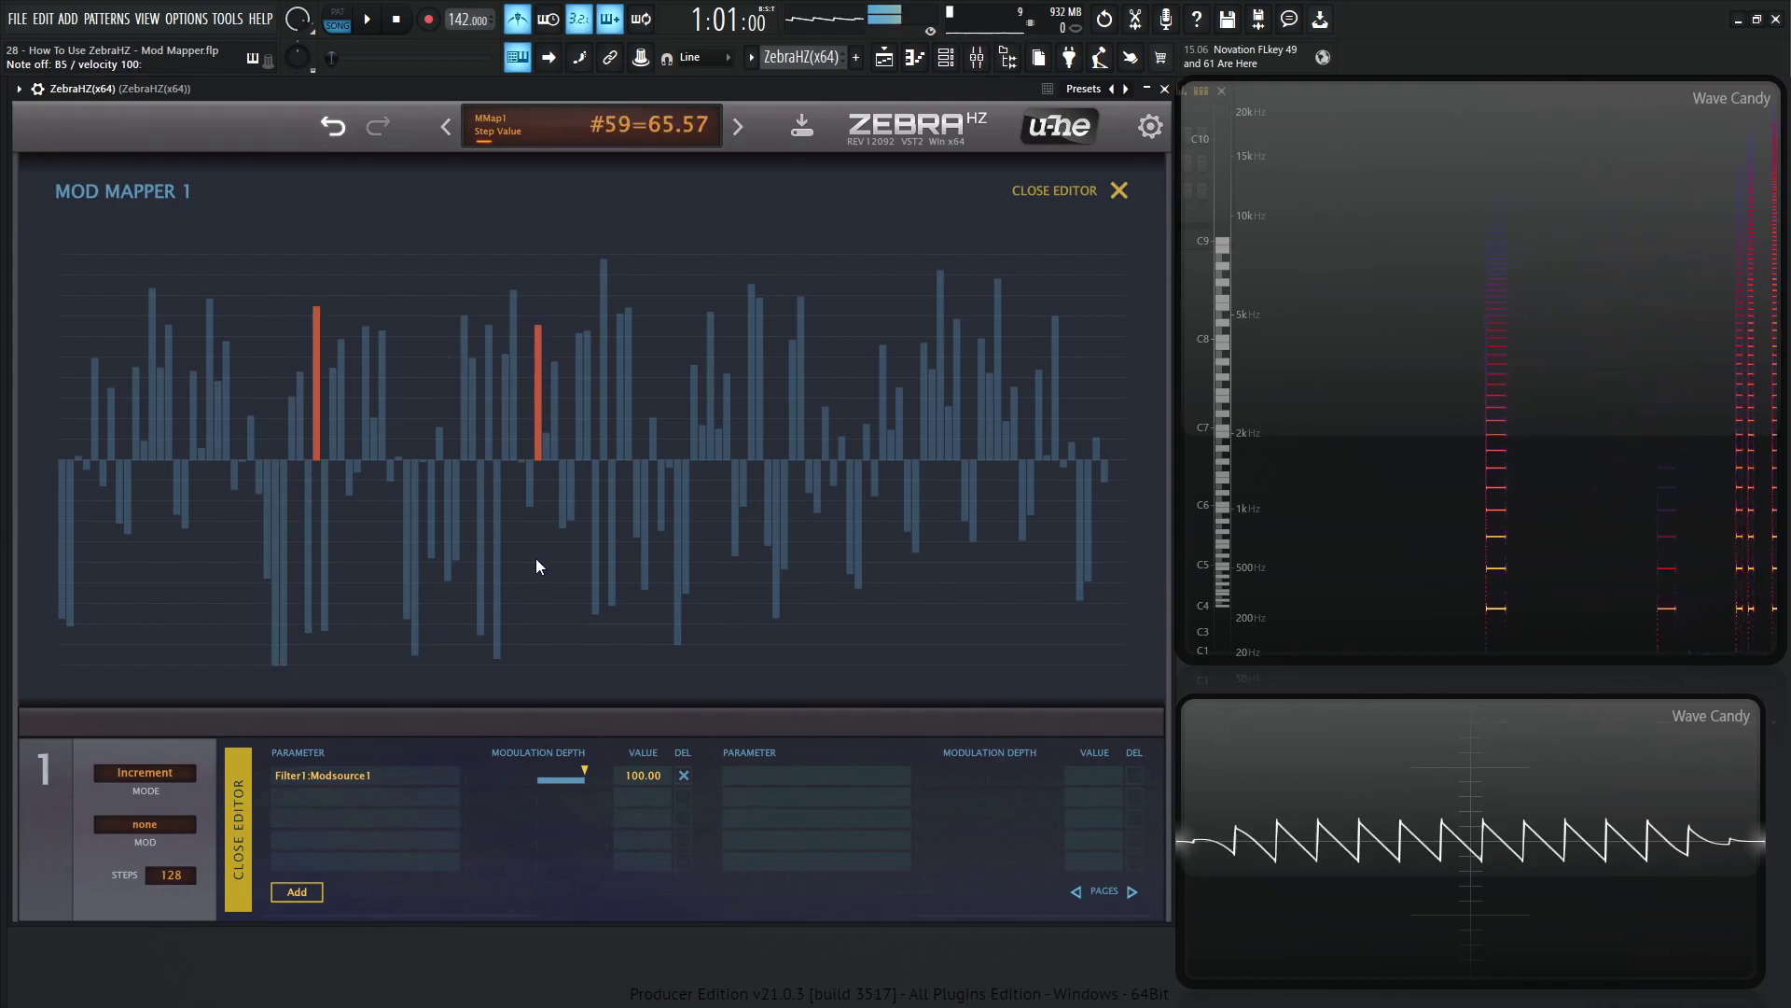
Route MMap1 to OSC1 tune at depth 18.00, checking the step editor before closing it.
{"action": "left_click", "coordinate": [1118, 191]}
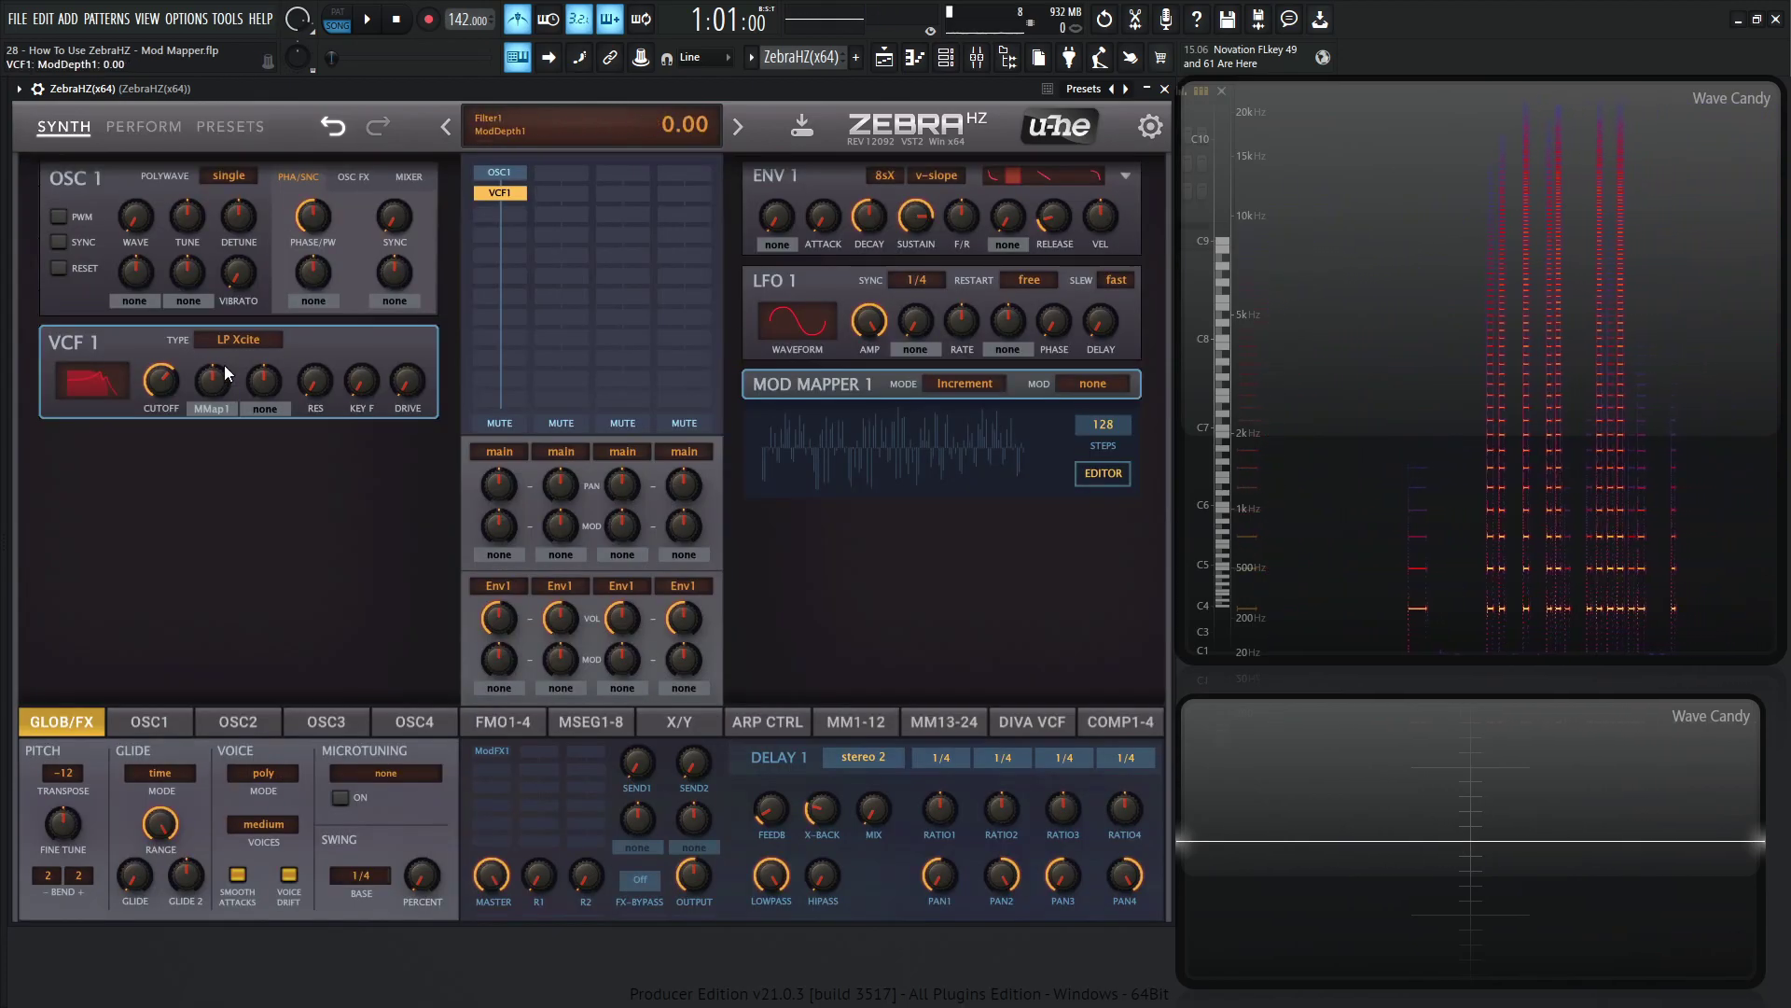
{"action": "left_click", "coordinate": [189, 300]}
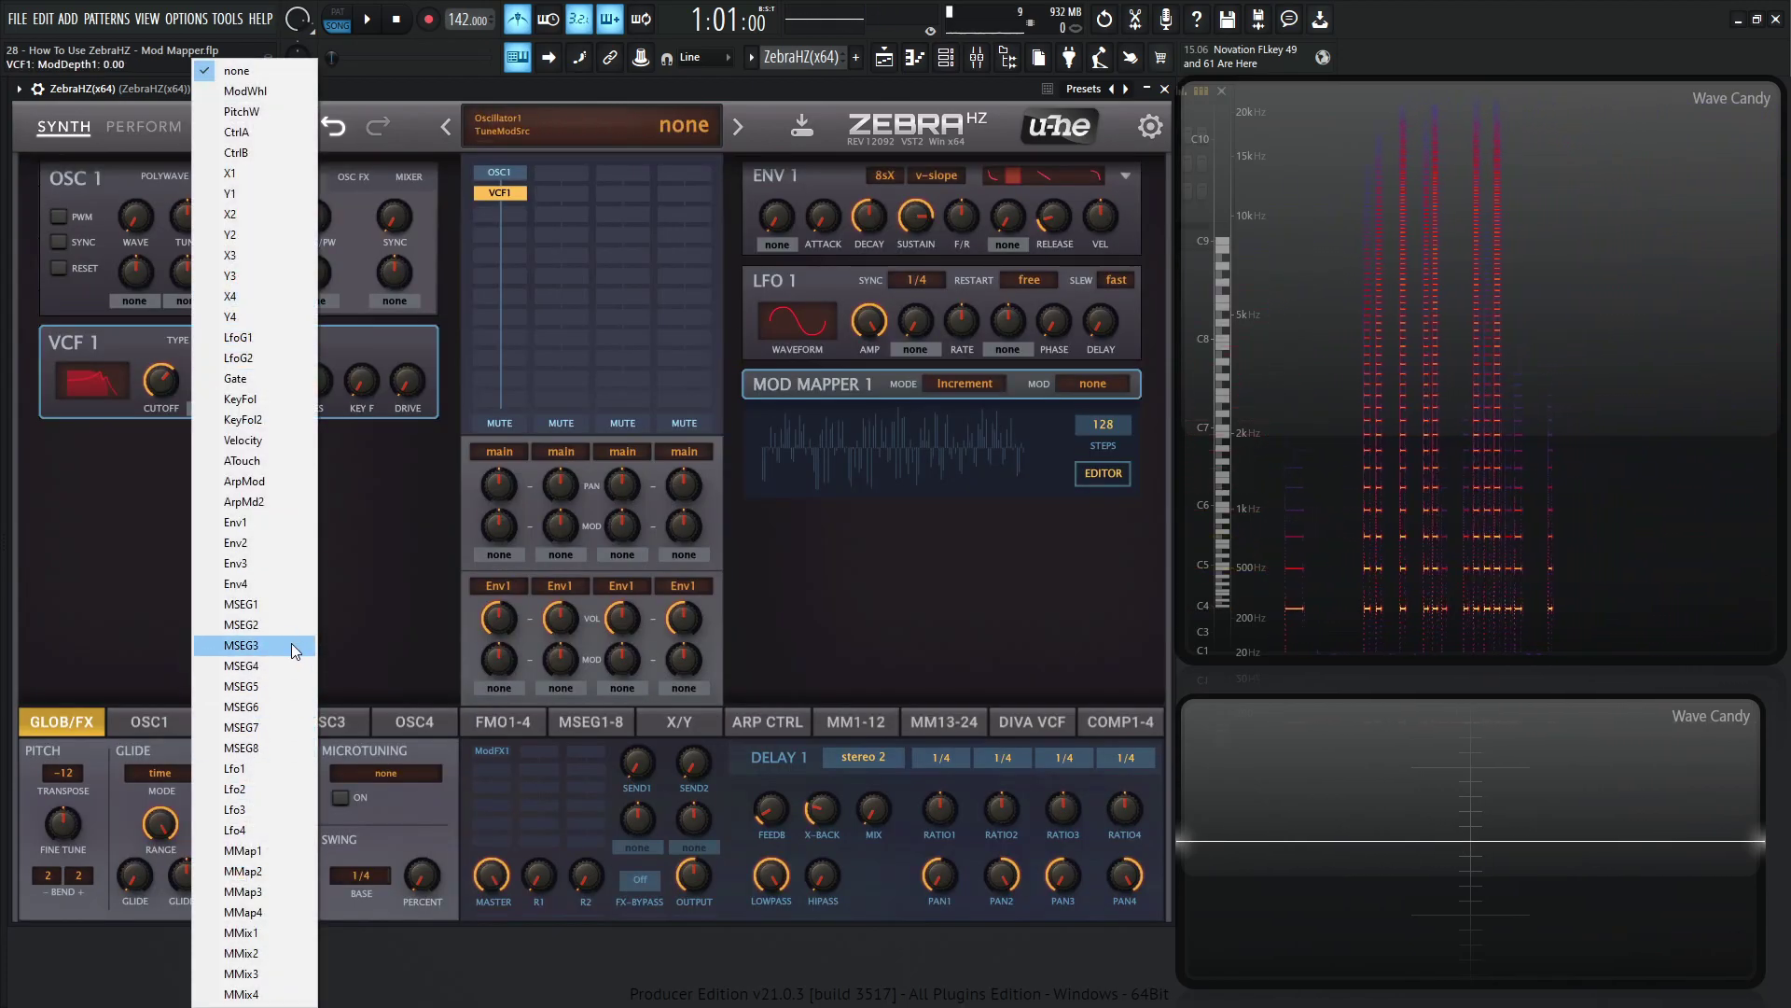
{"action": "left_click", "coordinate": [271, 850]}
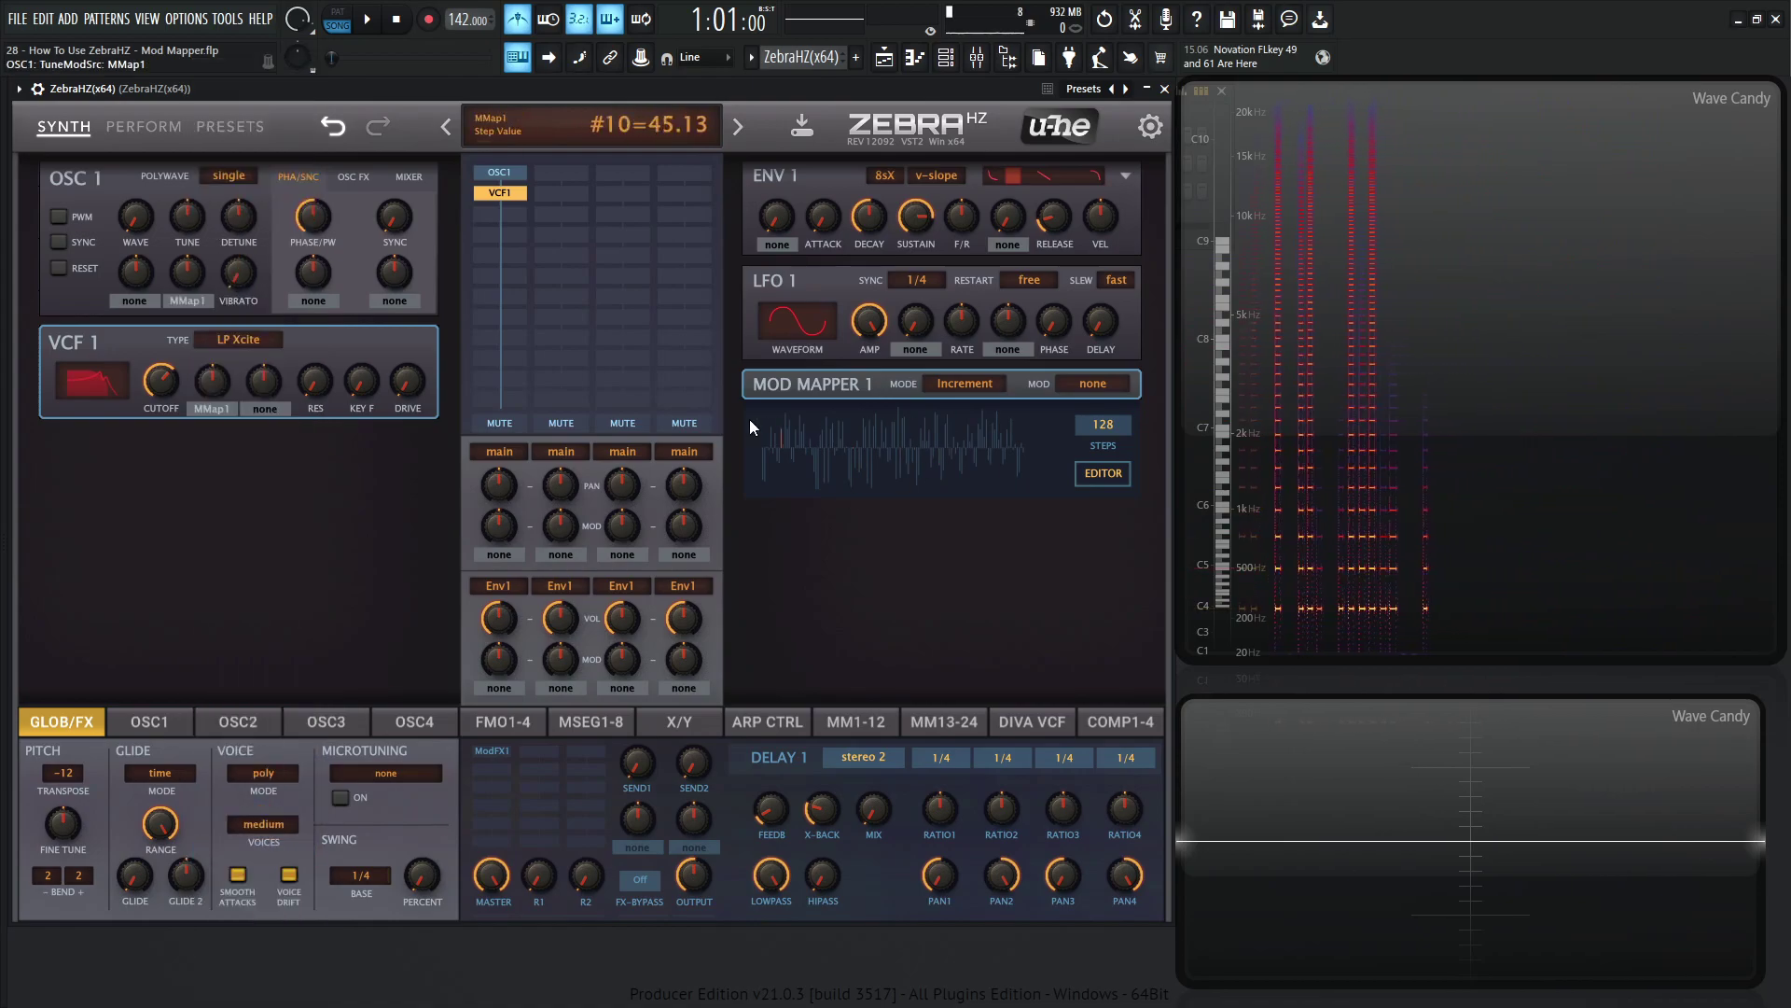
{"action": "left_click_drag", "start_coordinate": [194, 272], "coordinate": [194, 249]}
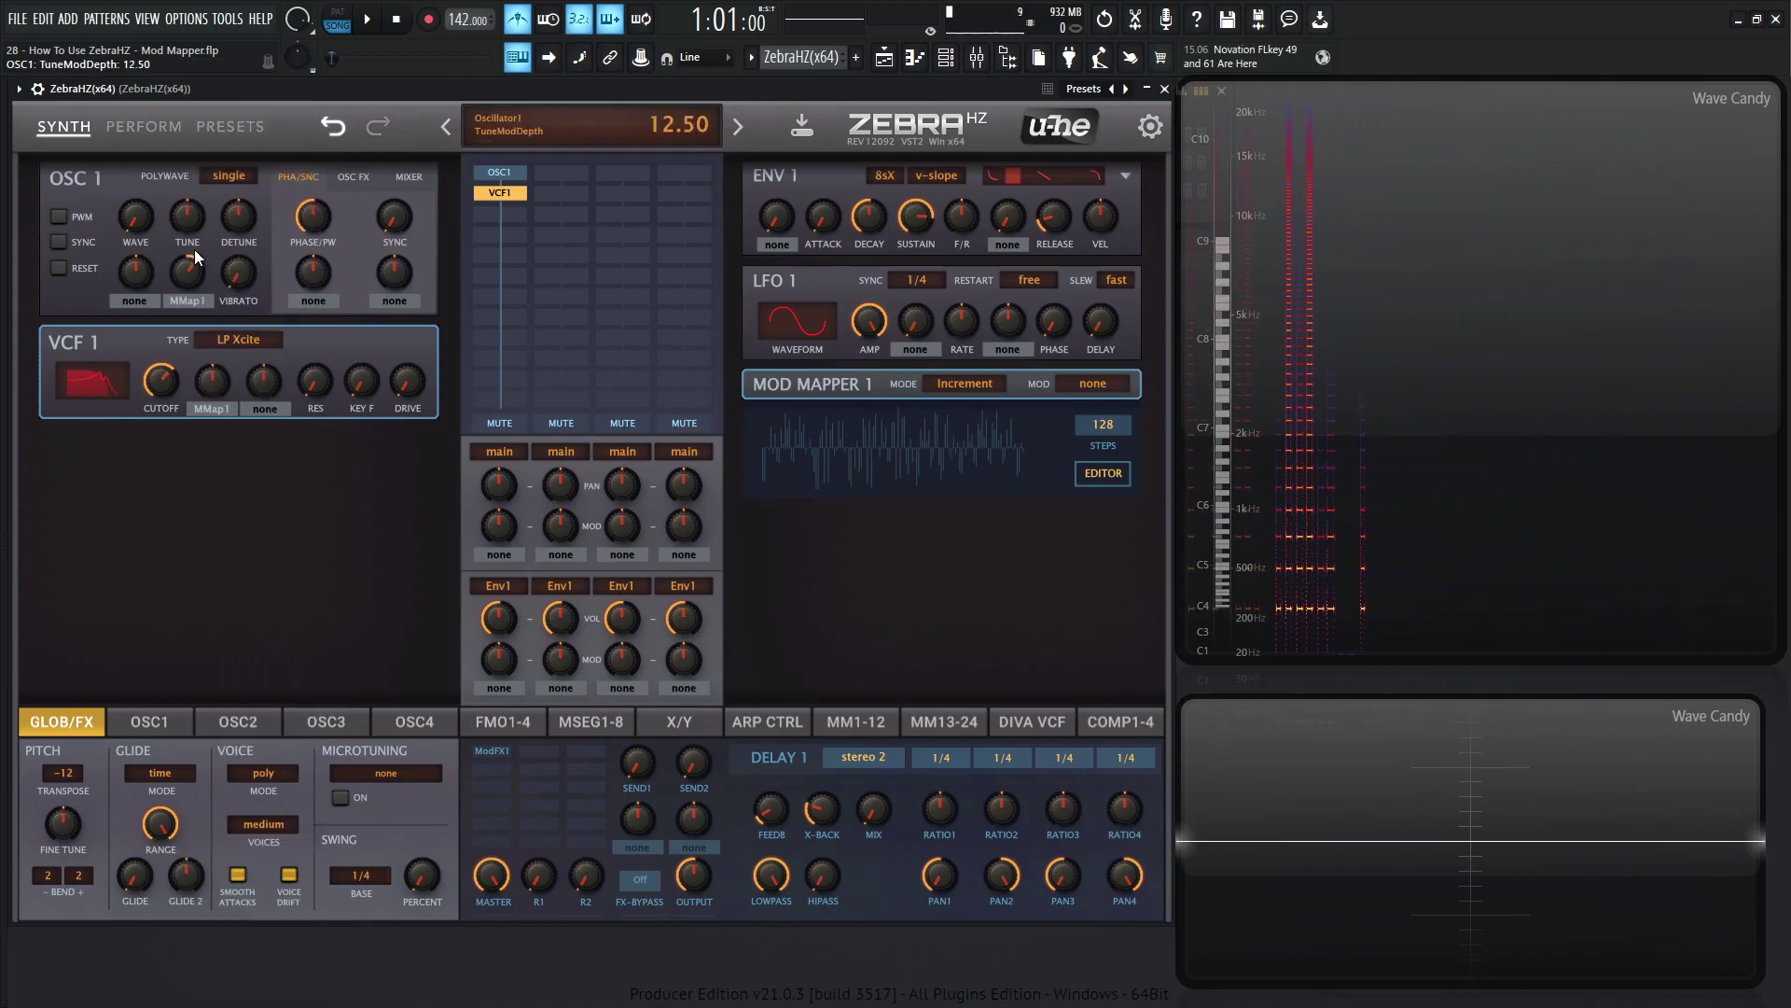
{"action": "left_click", "coordinate": [1103, 473]}
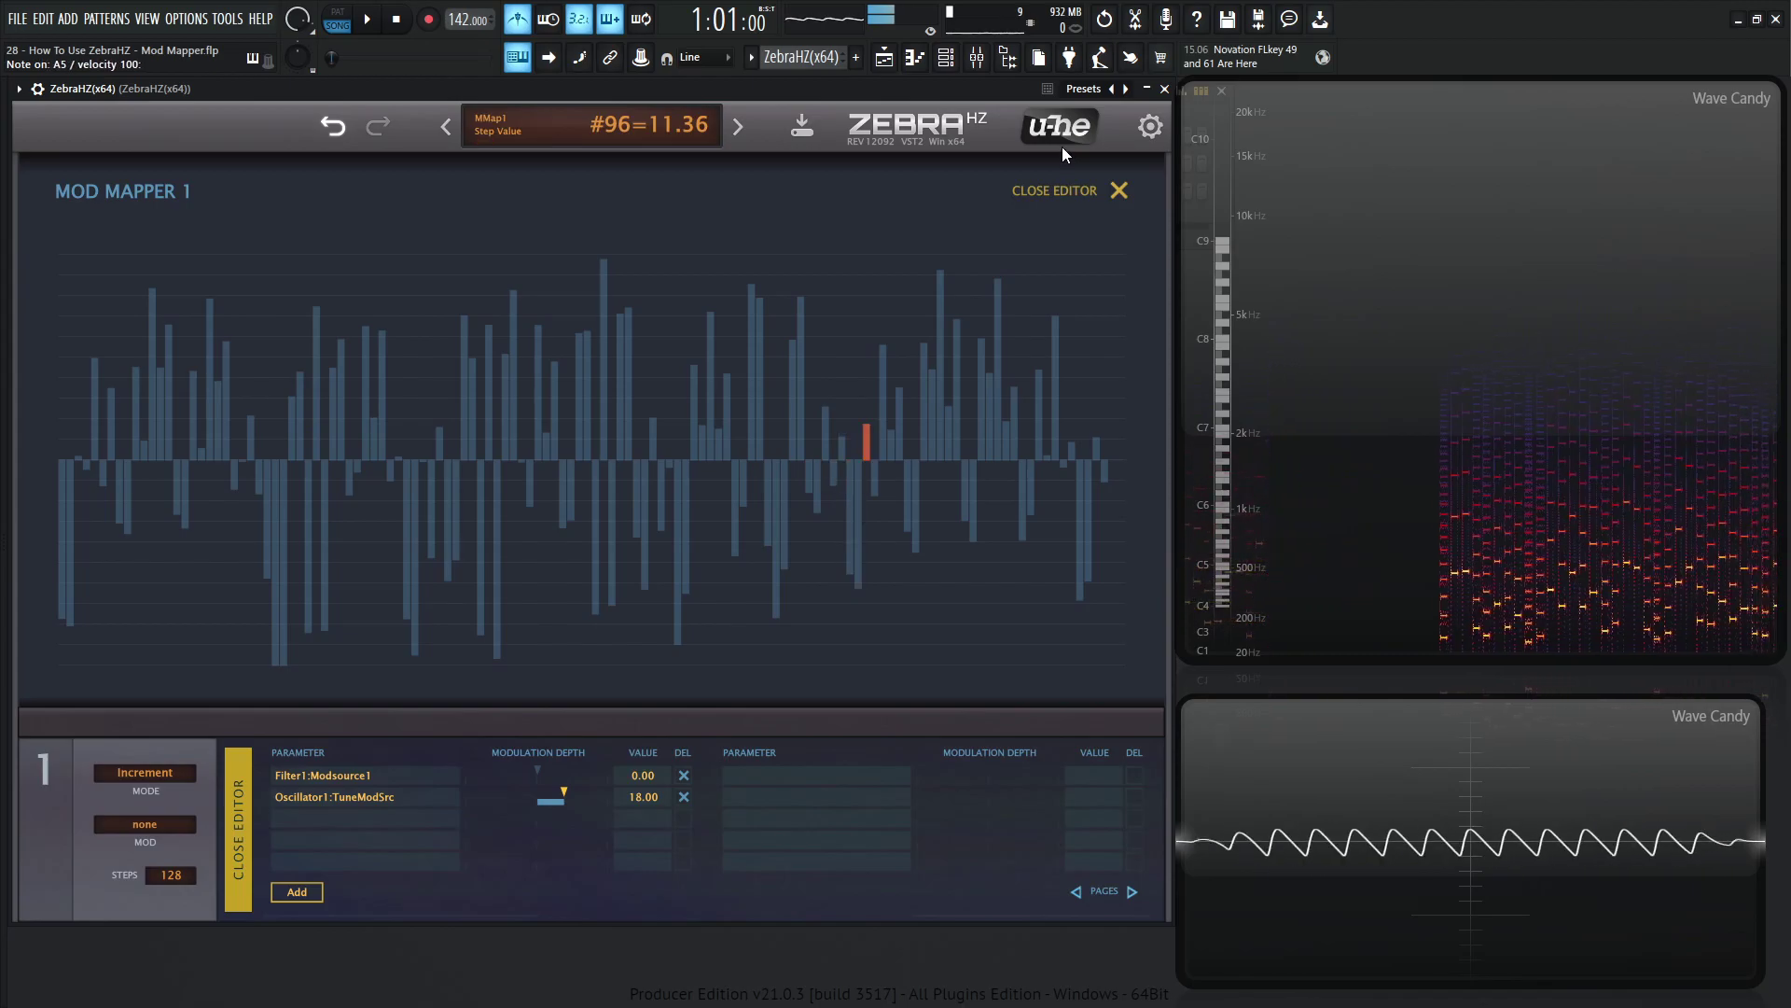
{"action": "left_click", "coordinate": [1118, 189]}
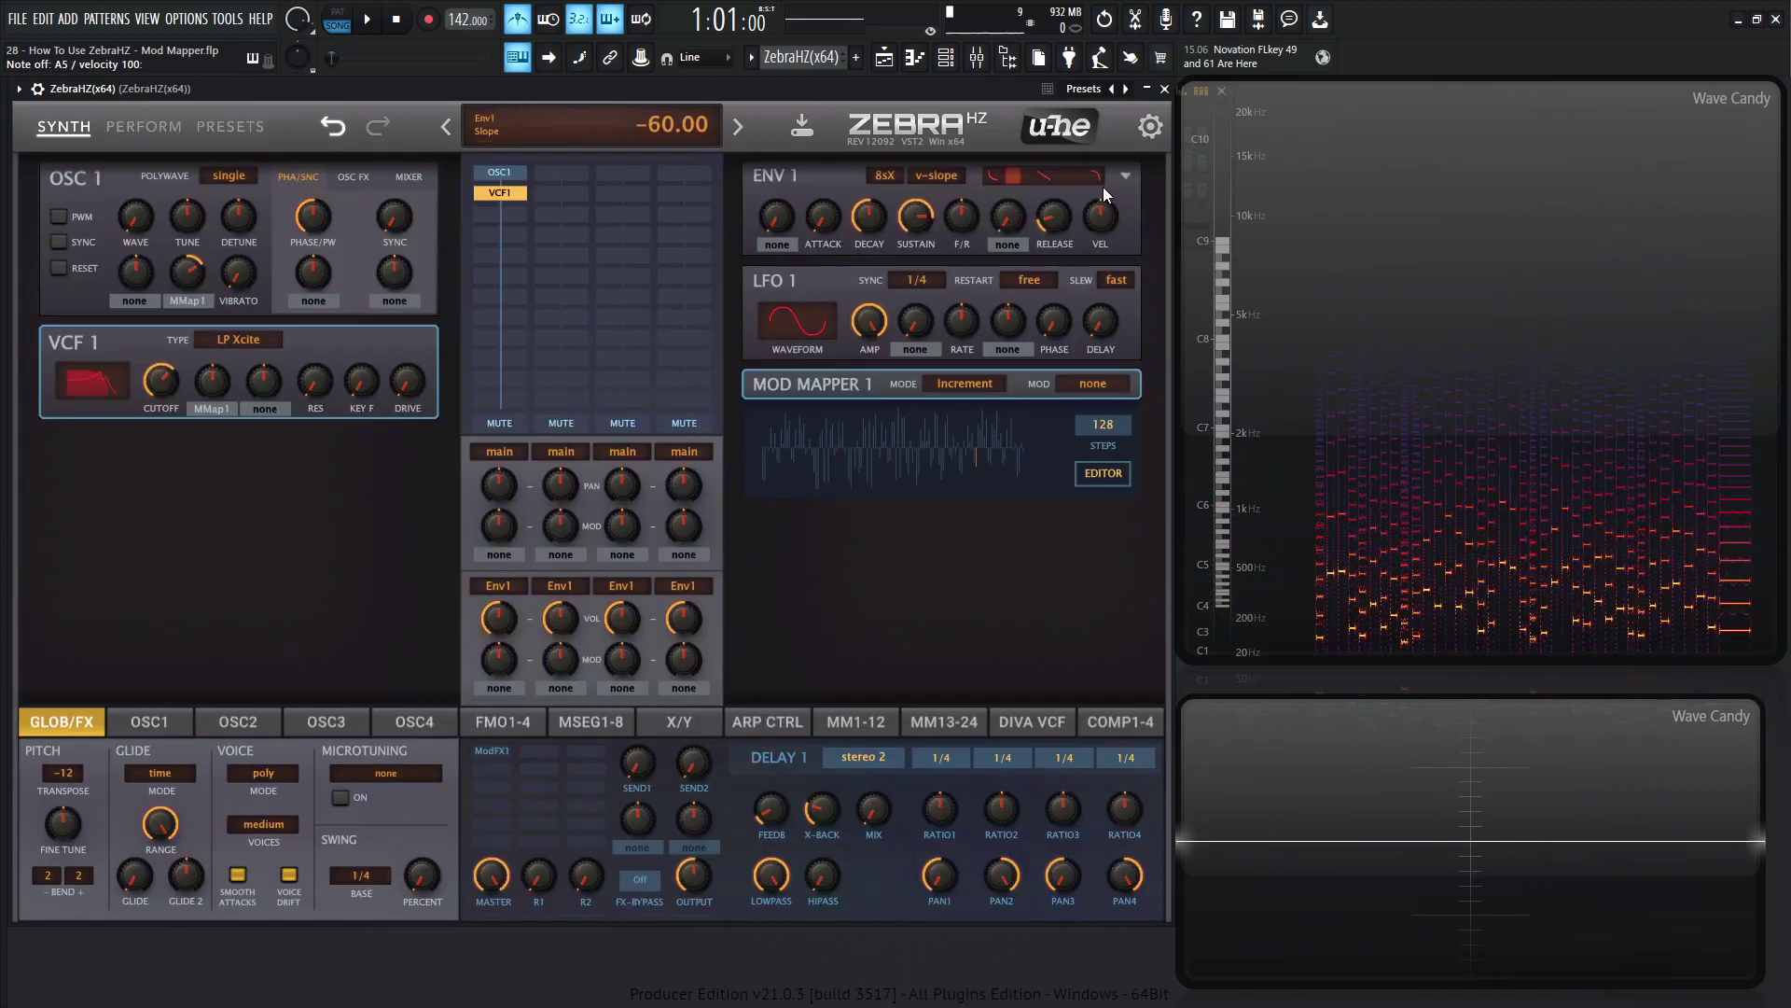
Set Mod Mapper 1's mode to Key and view its step editor while notes play.
{"action": "left_click", "coordinate": [976, 386]}
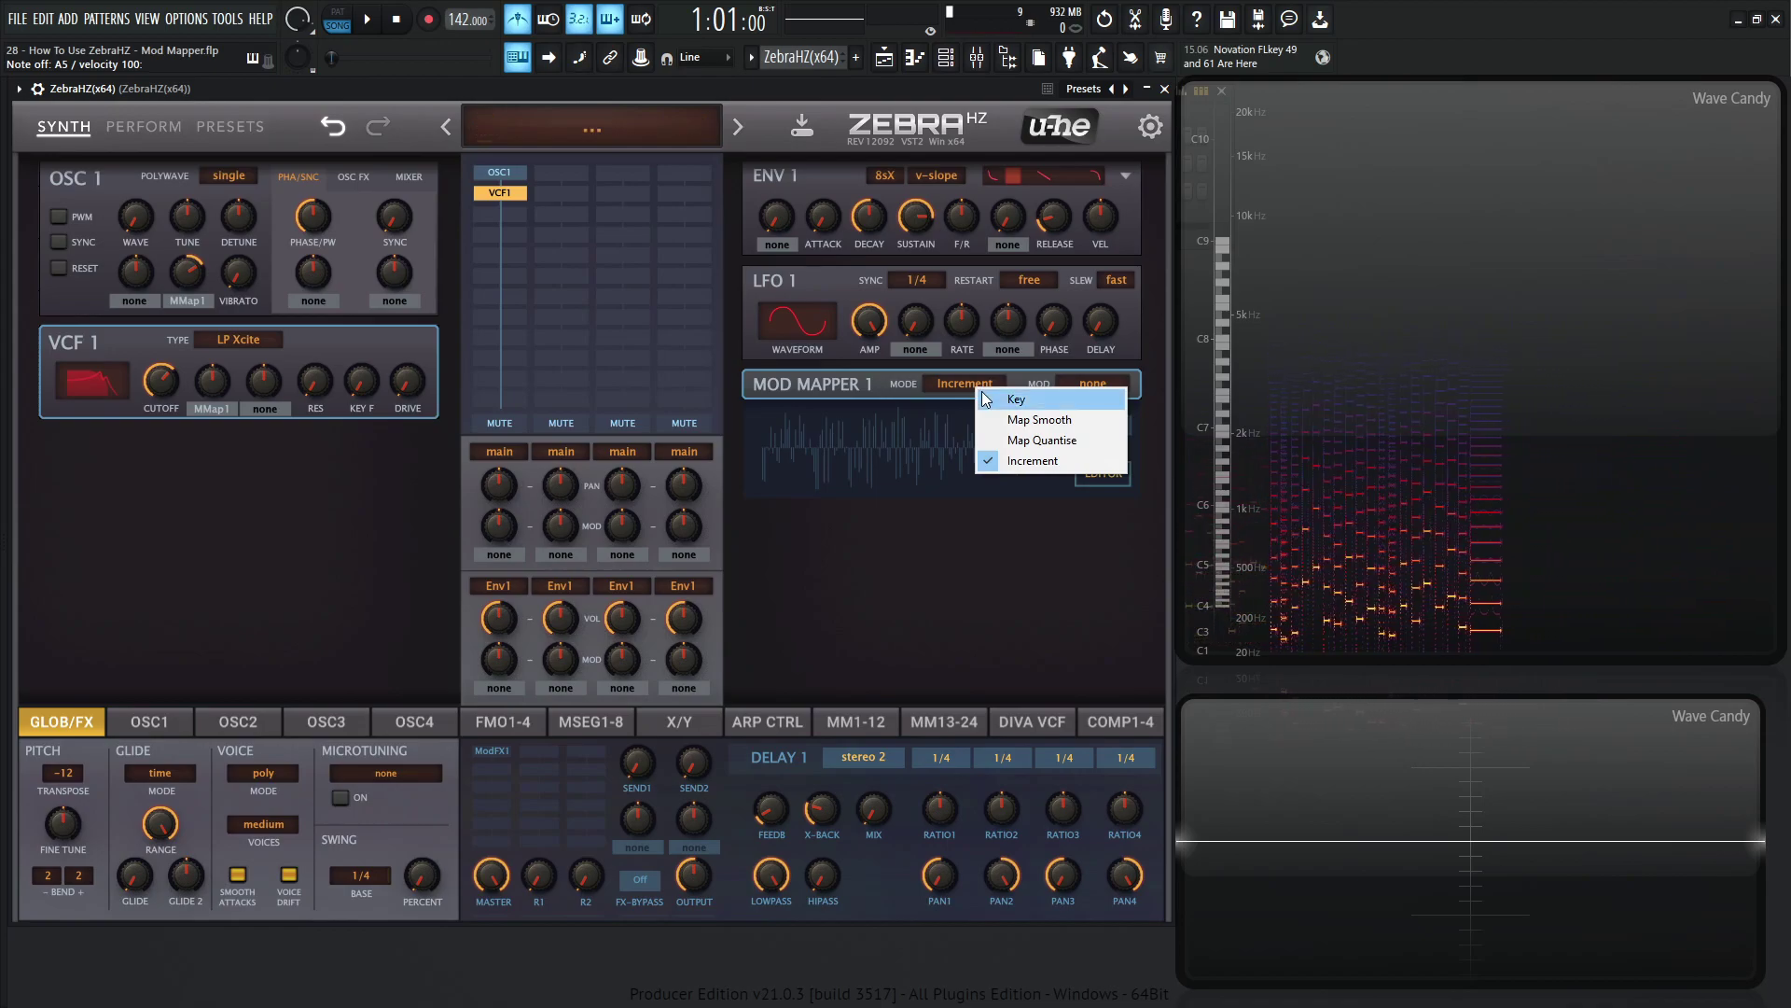
{"action": "left_click", "coordinate": [987, 400]}
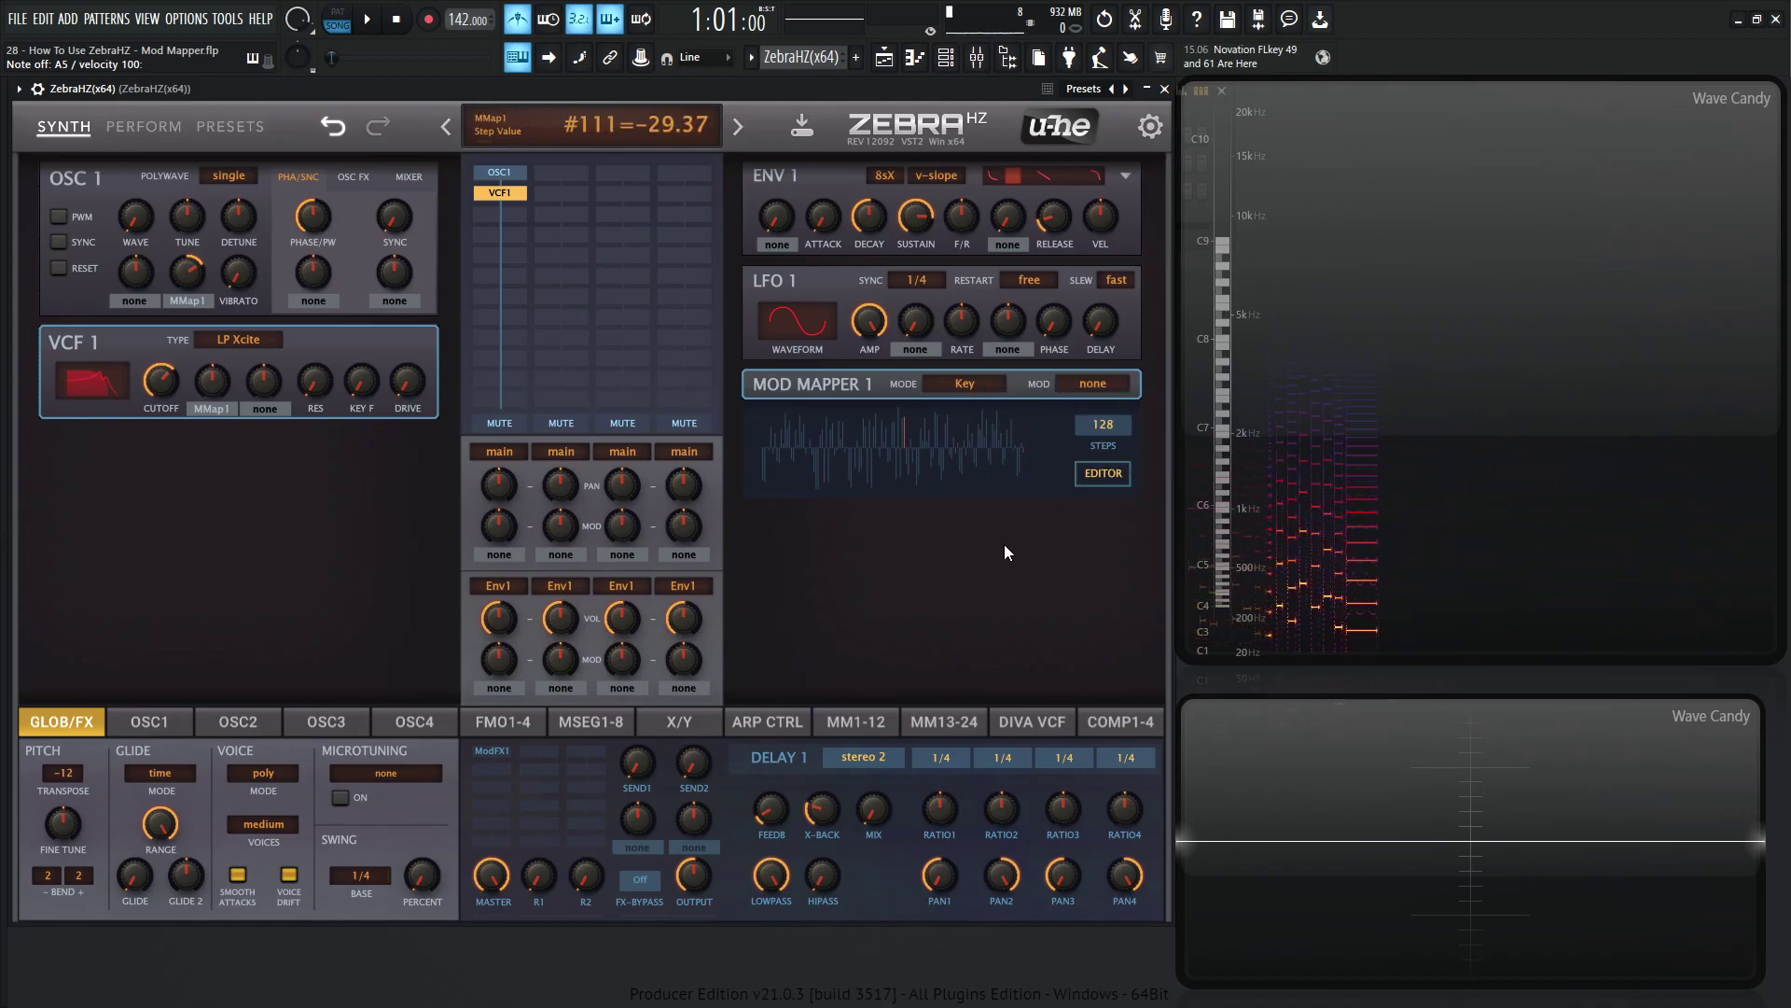
{"action": "left_click", "coordinate": [1120, 483]}
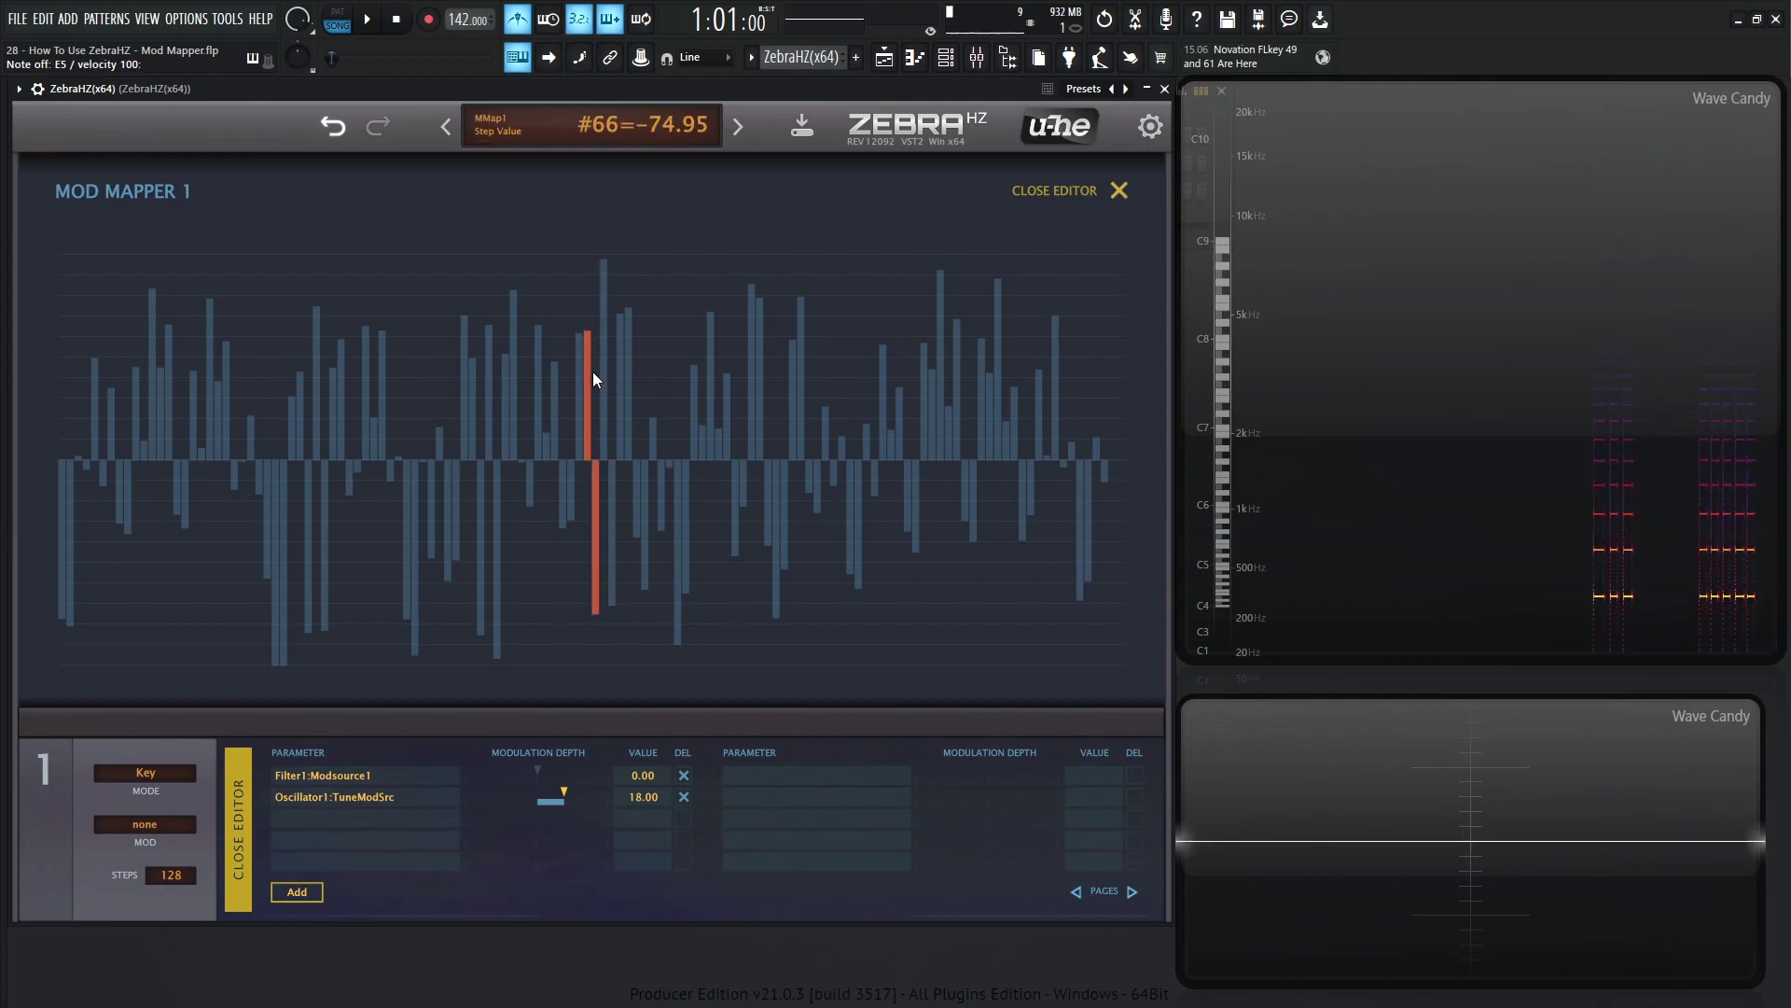
{"action": "mouse_move", "coordinate": [589, 373]}
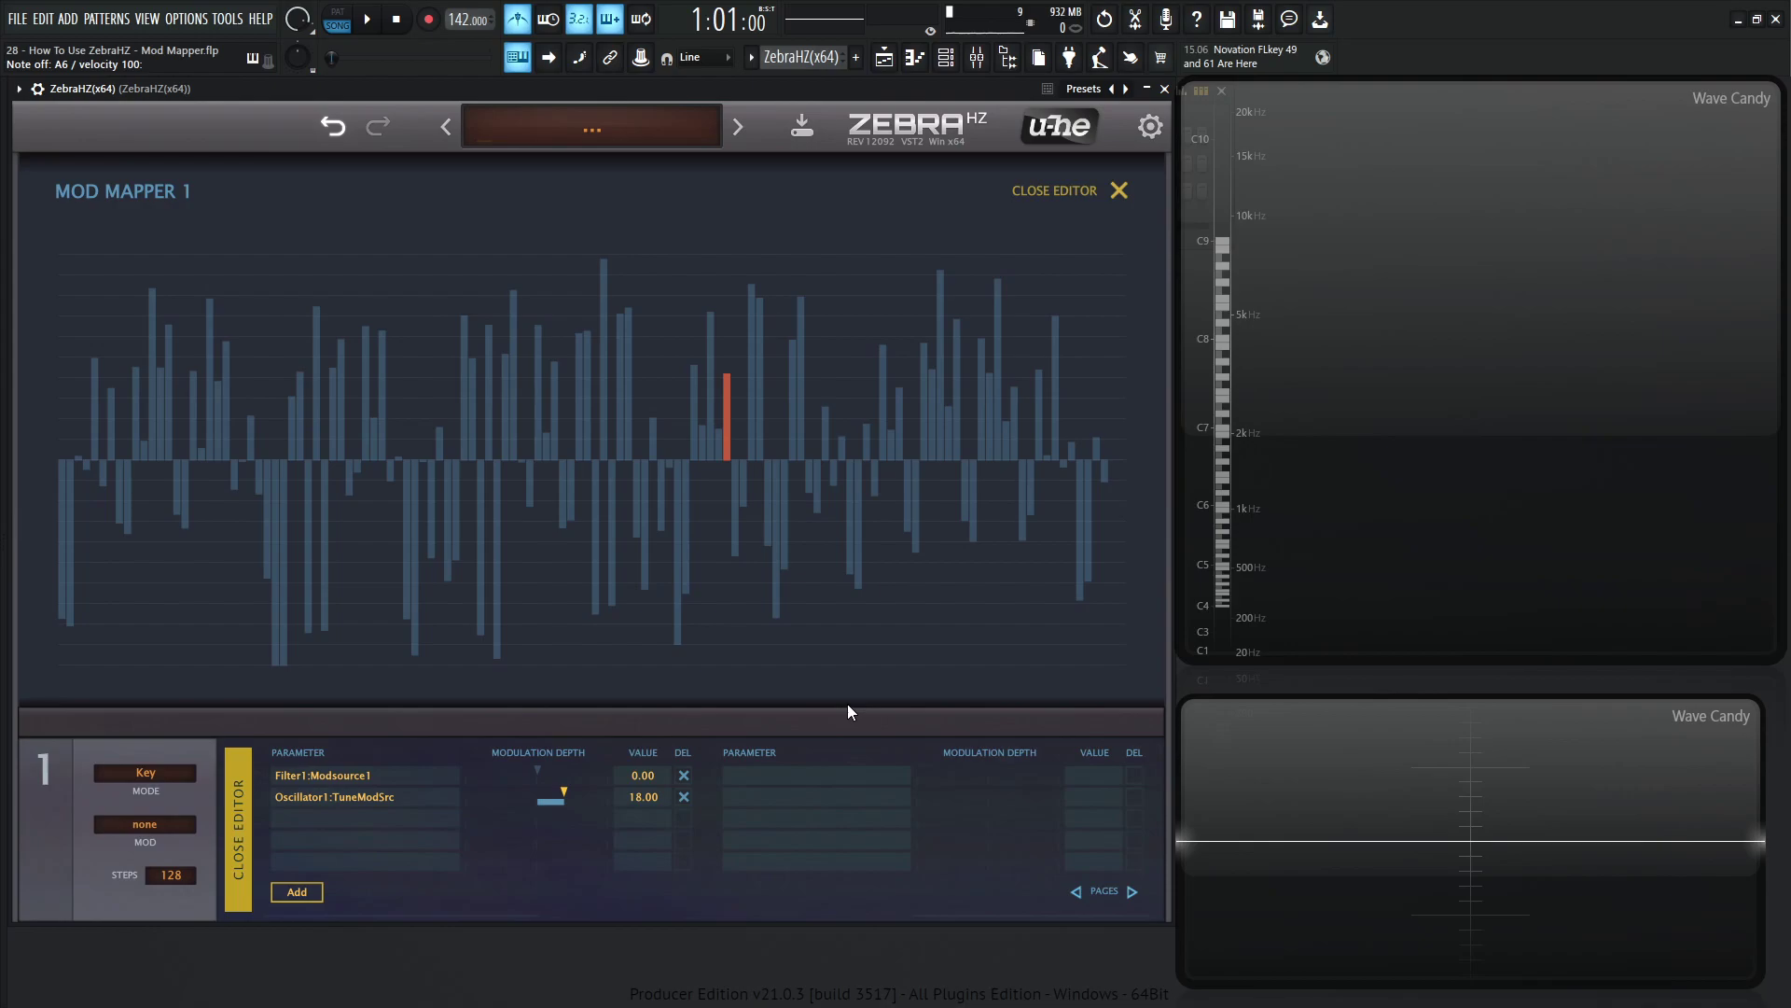
Set Mod Mapper 1 to Map Quantise mode and bring up its MOD source list.
{"action": "left_click", "coordinate": [1117, 192]}
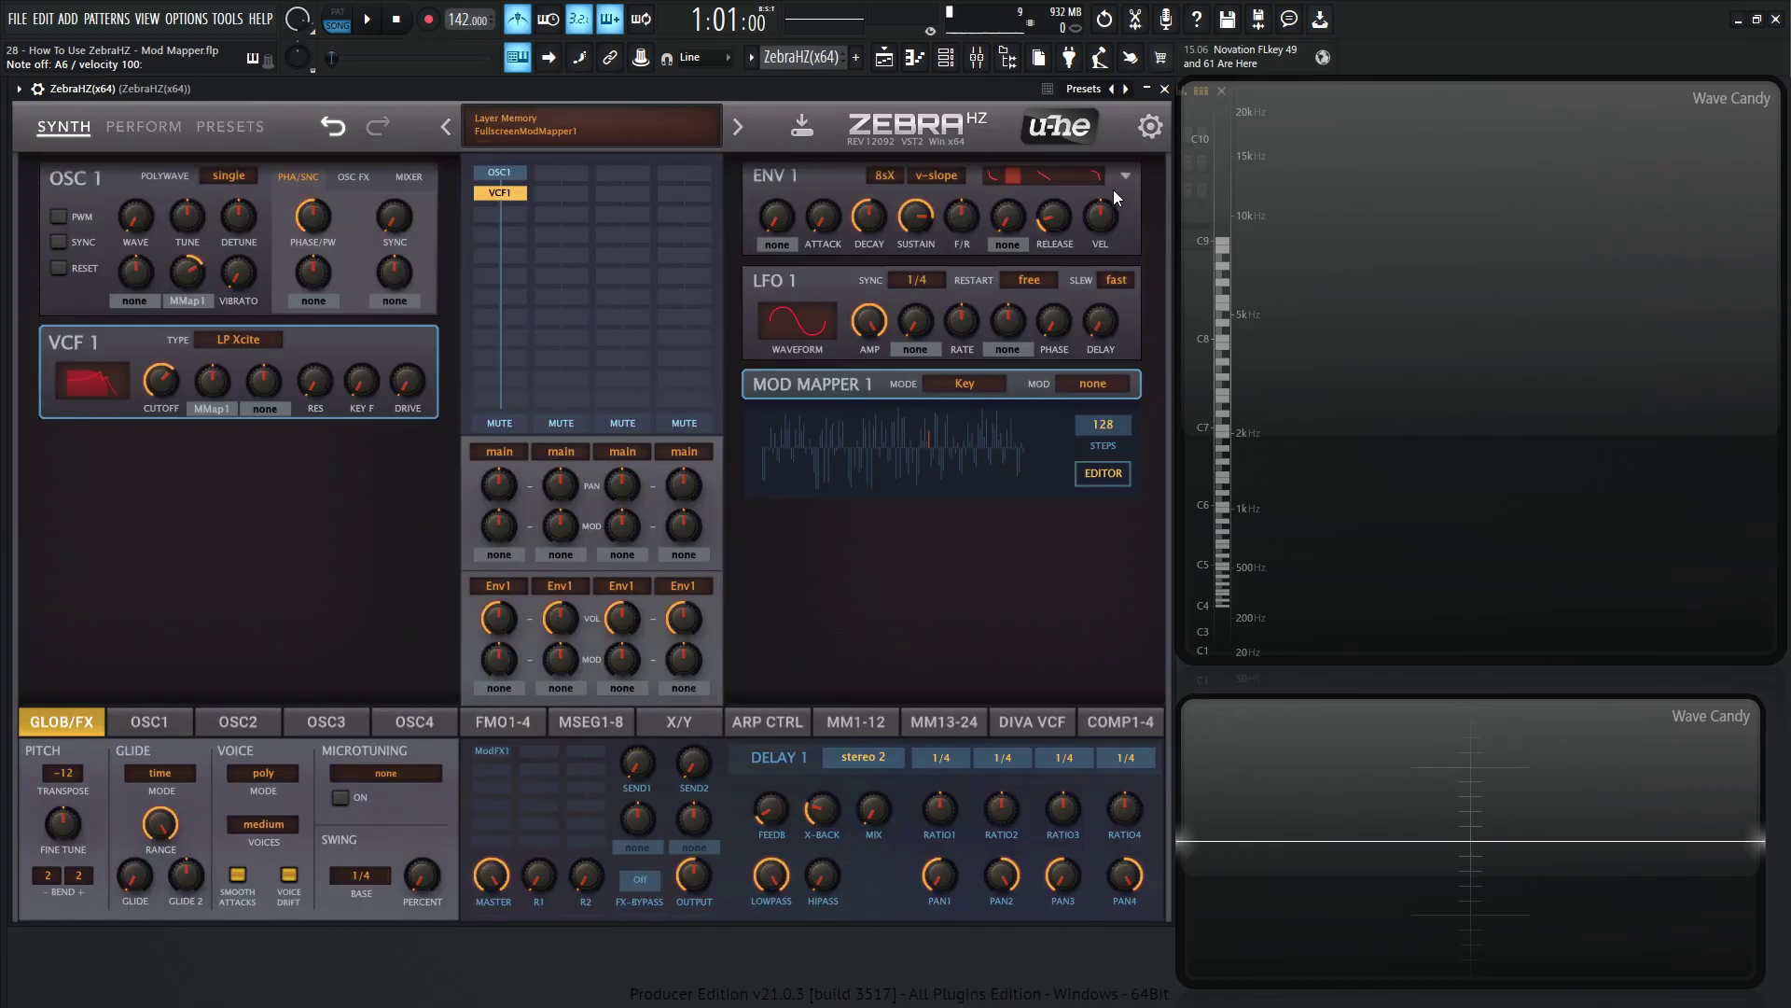
{"action": "left_click", "coordinate": [970, 382]}
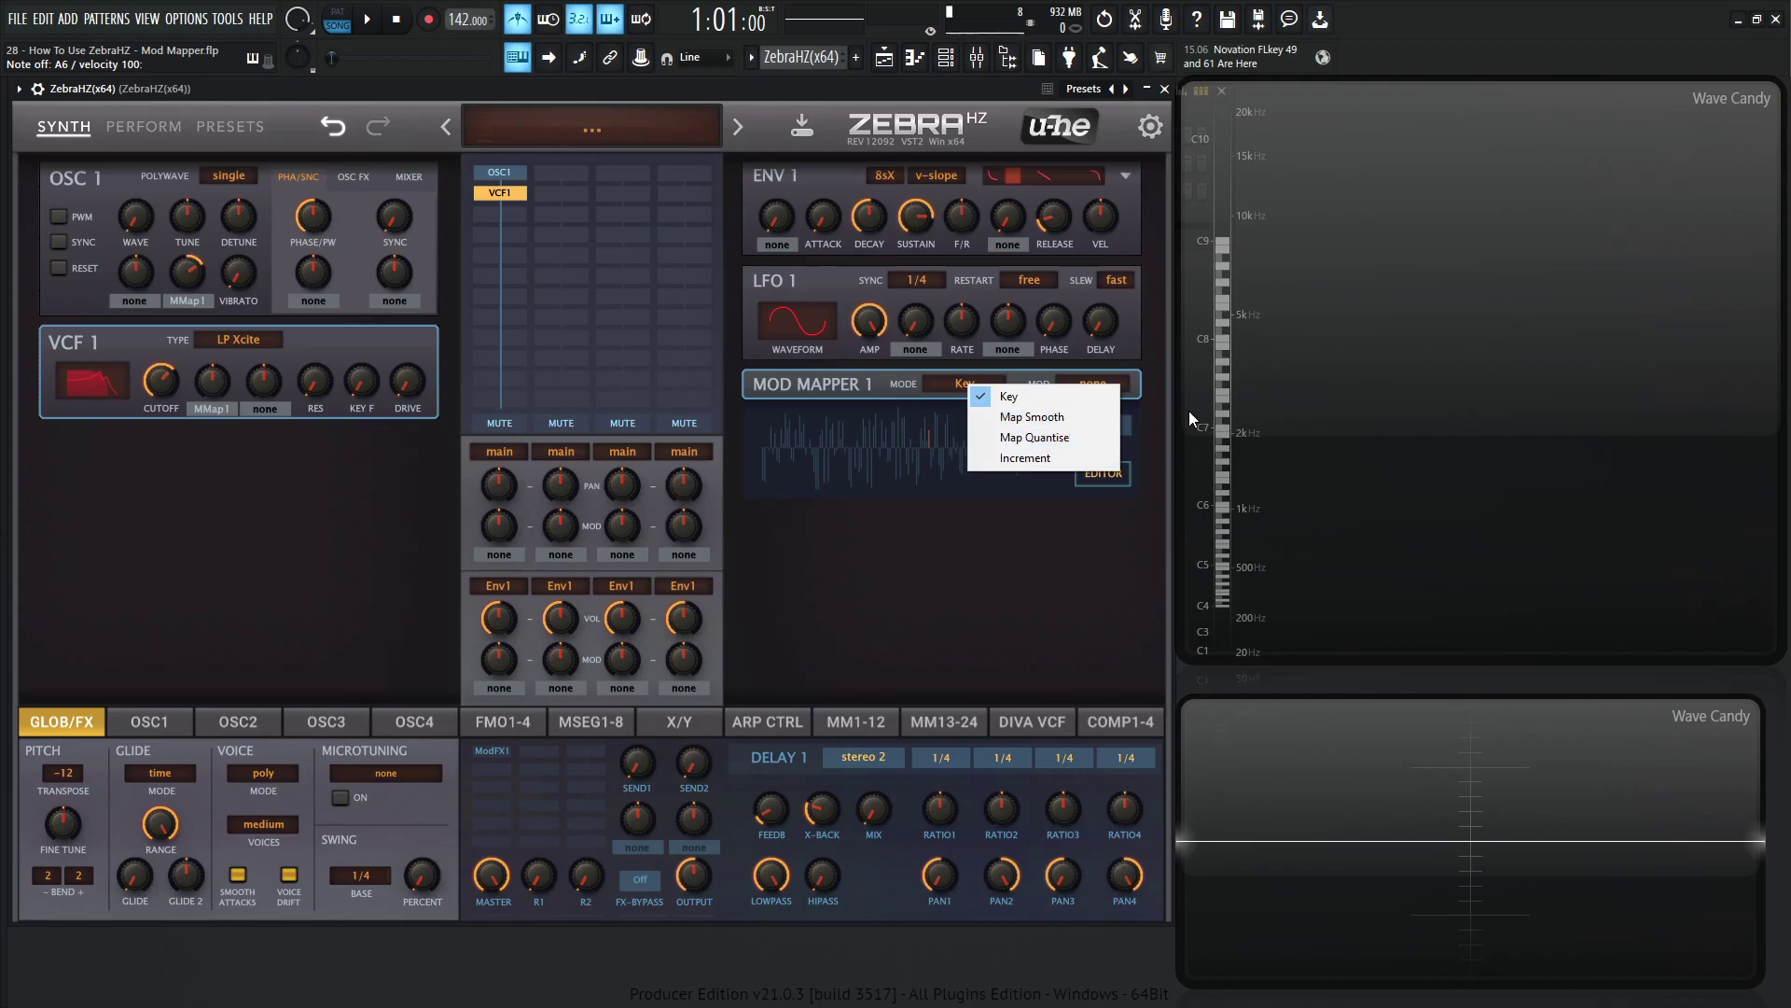
{"action": "left_click", "coordinate": [1071, 439]}
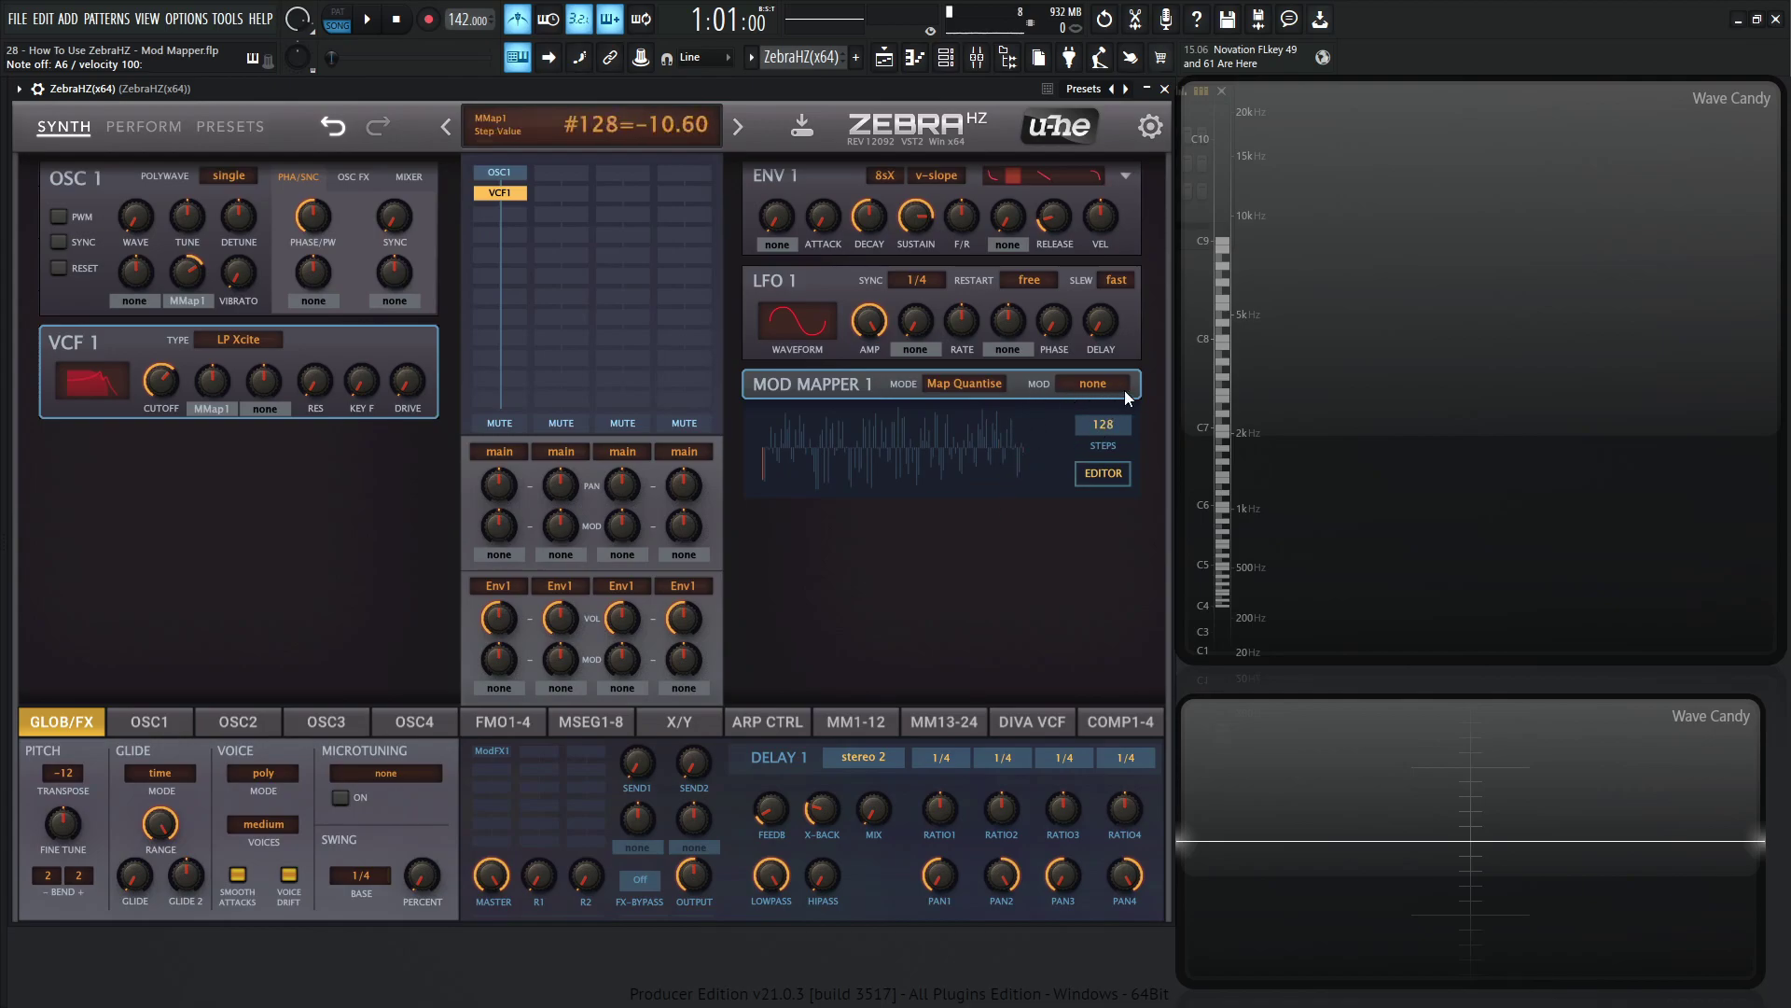
{"action": "left_click", "coordinate": [975, 383]}
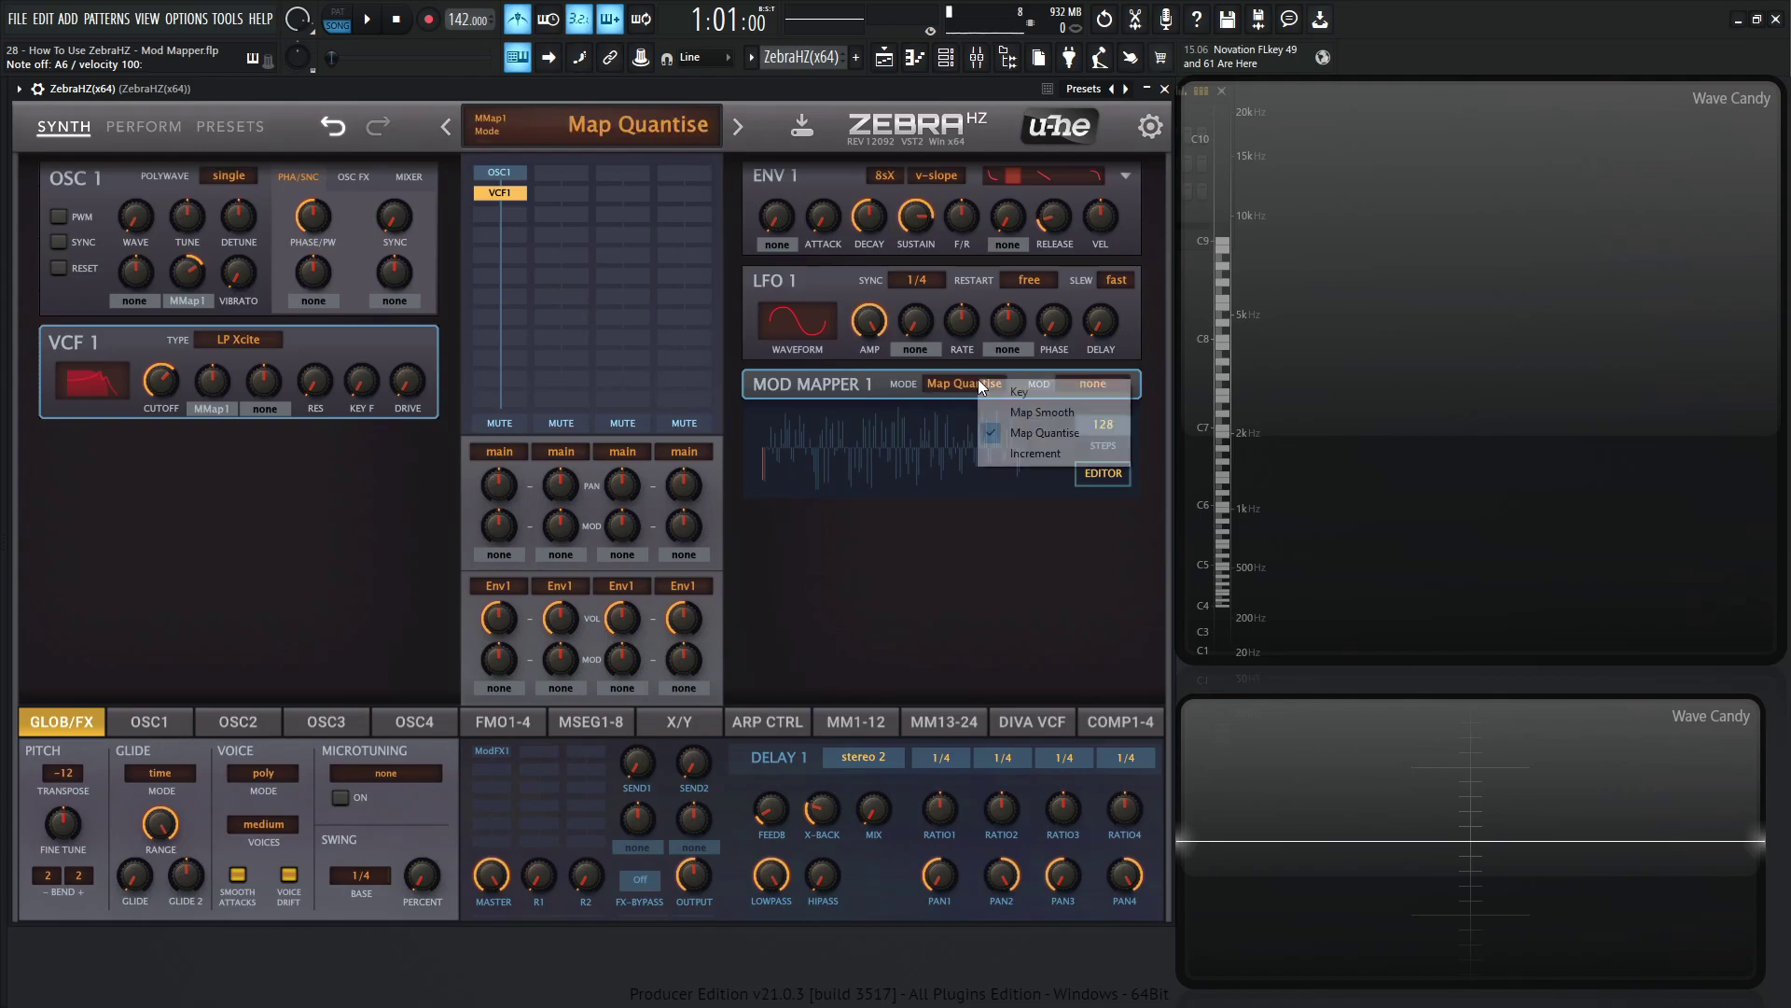
{"action": "left_click", "coordinate": [1002, 638]}
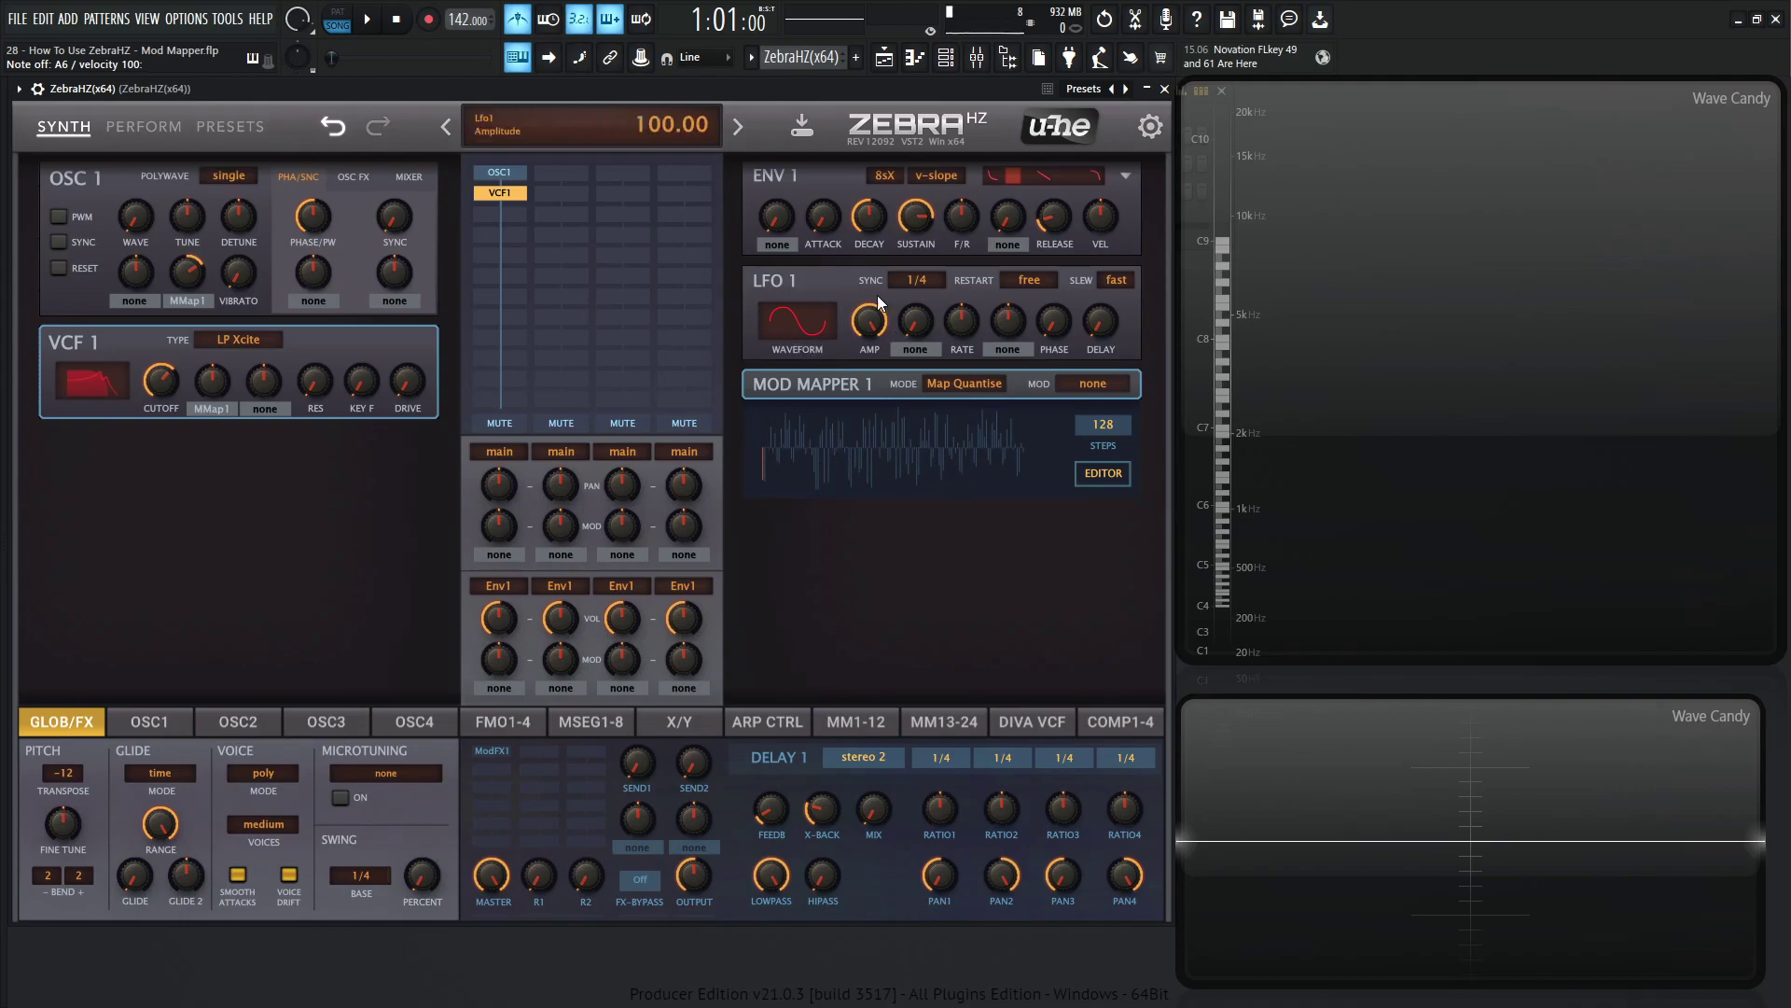
{"action": "left_click", "coordinate": [1106, 386]}
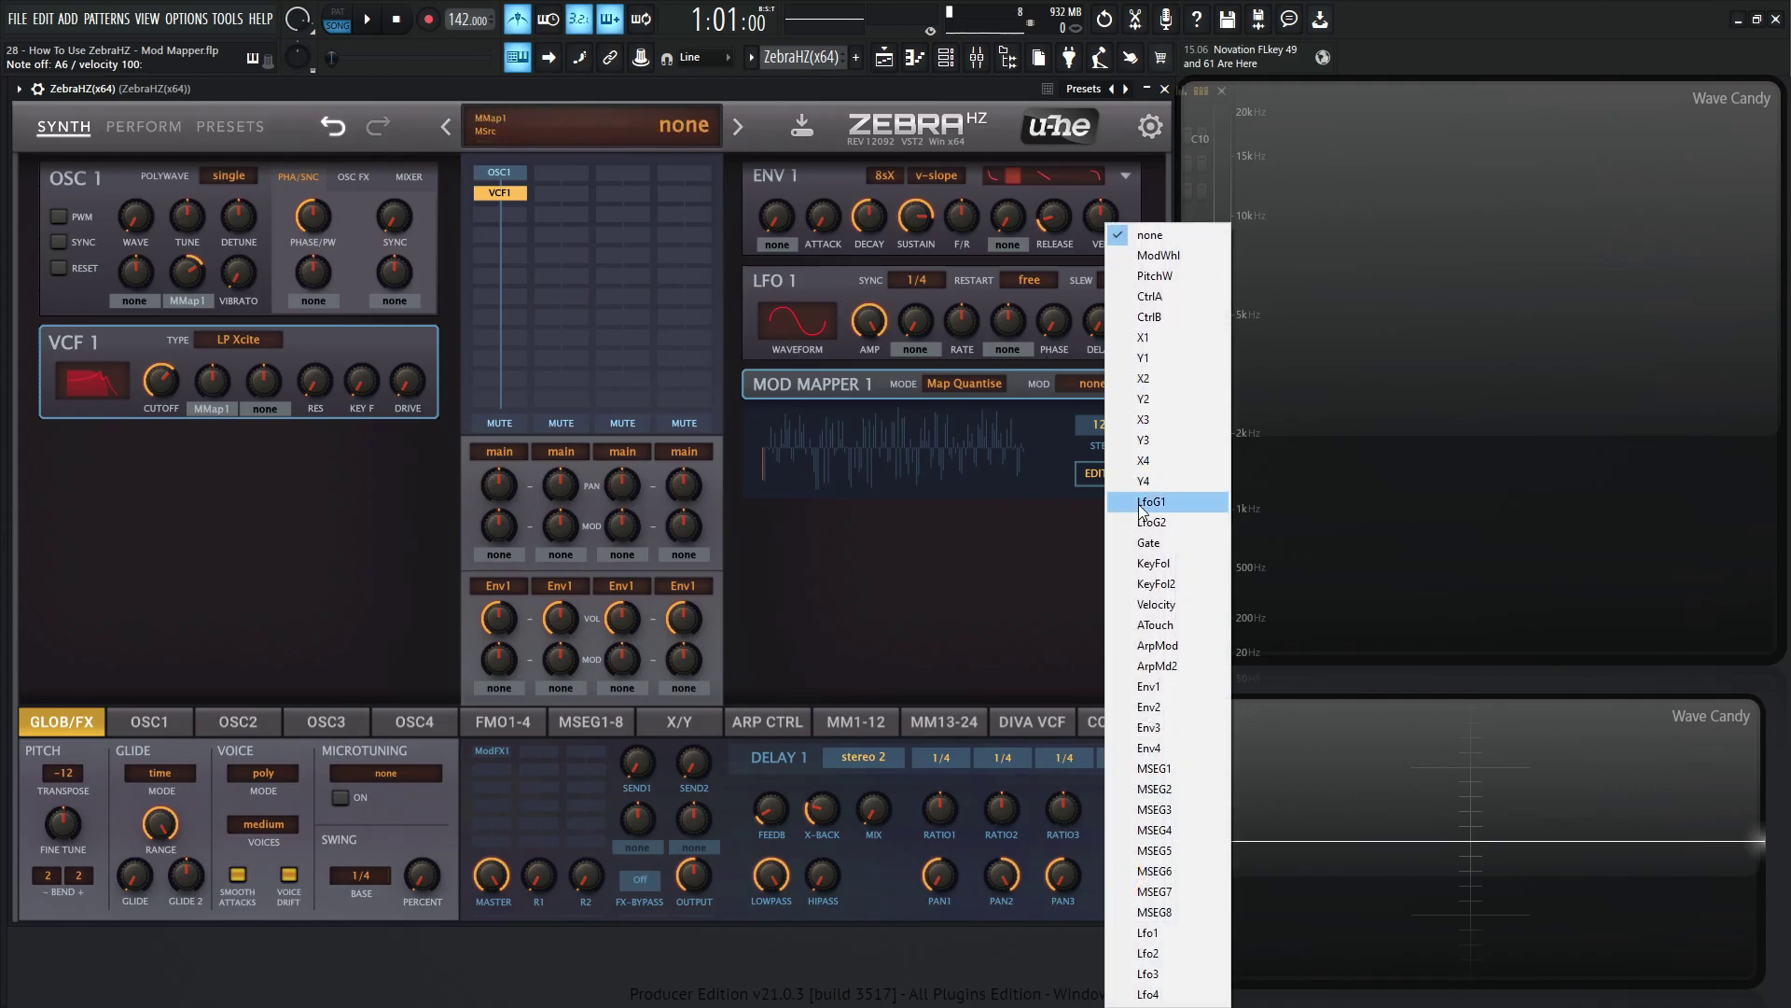
Make Lfo1 the Mod Mapper 1 source and lower LFO 1's rate toward 32.
{"action": "left_click", "coordinate": [1168, 932]}
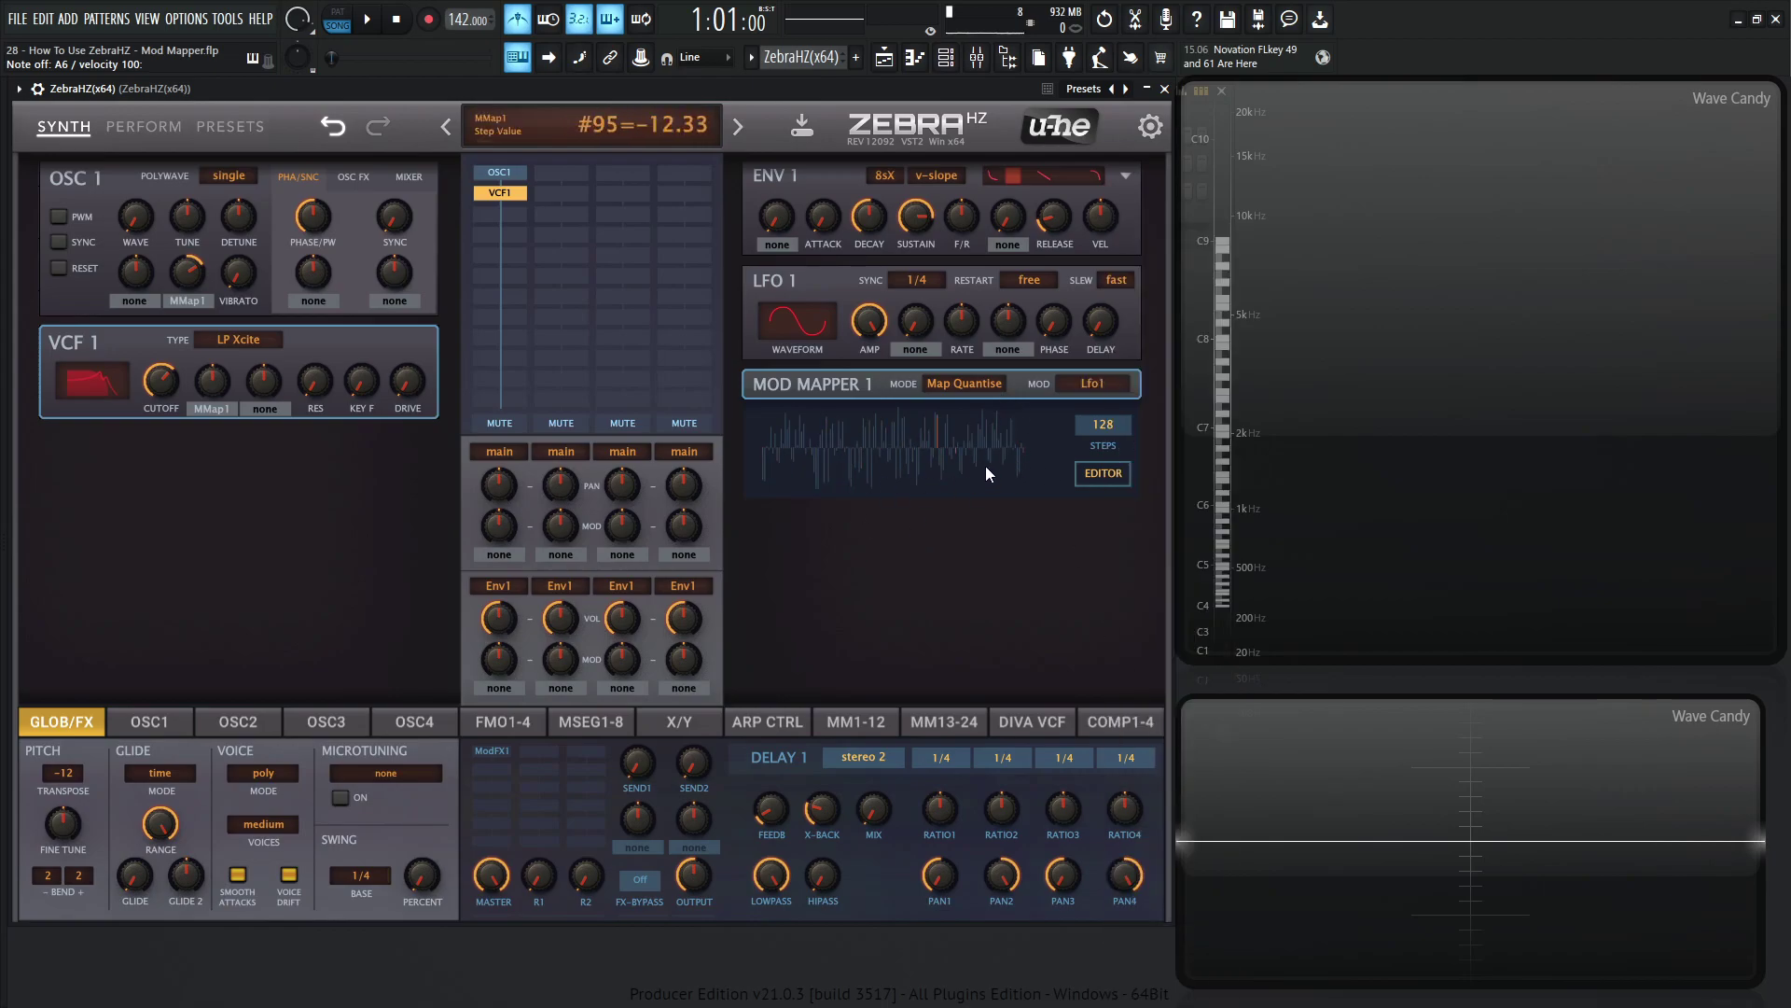
{"action": "left_click_drag", "start_coordinate": [965, 326], "coordinate": [964, 352]}
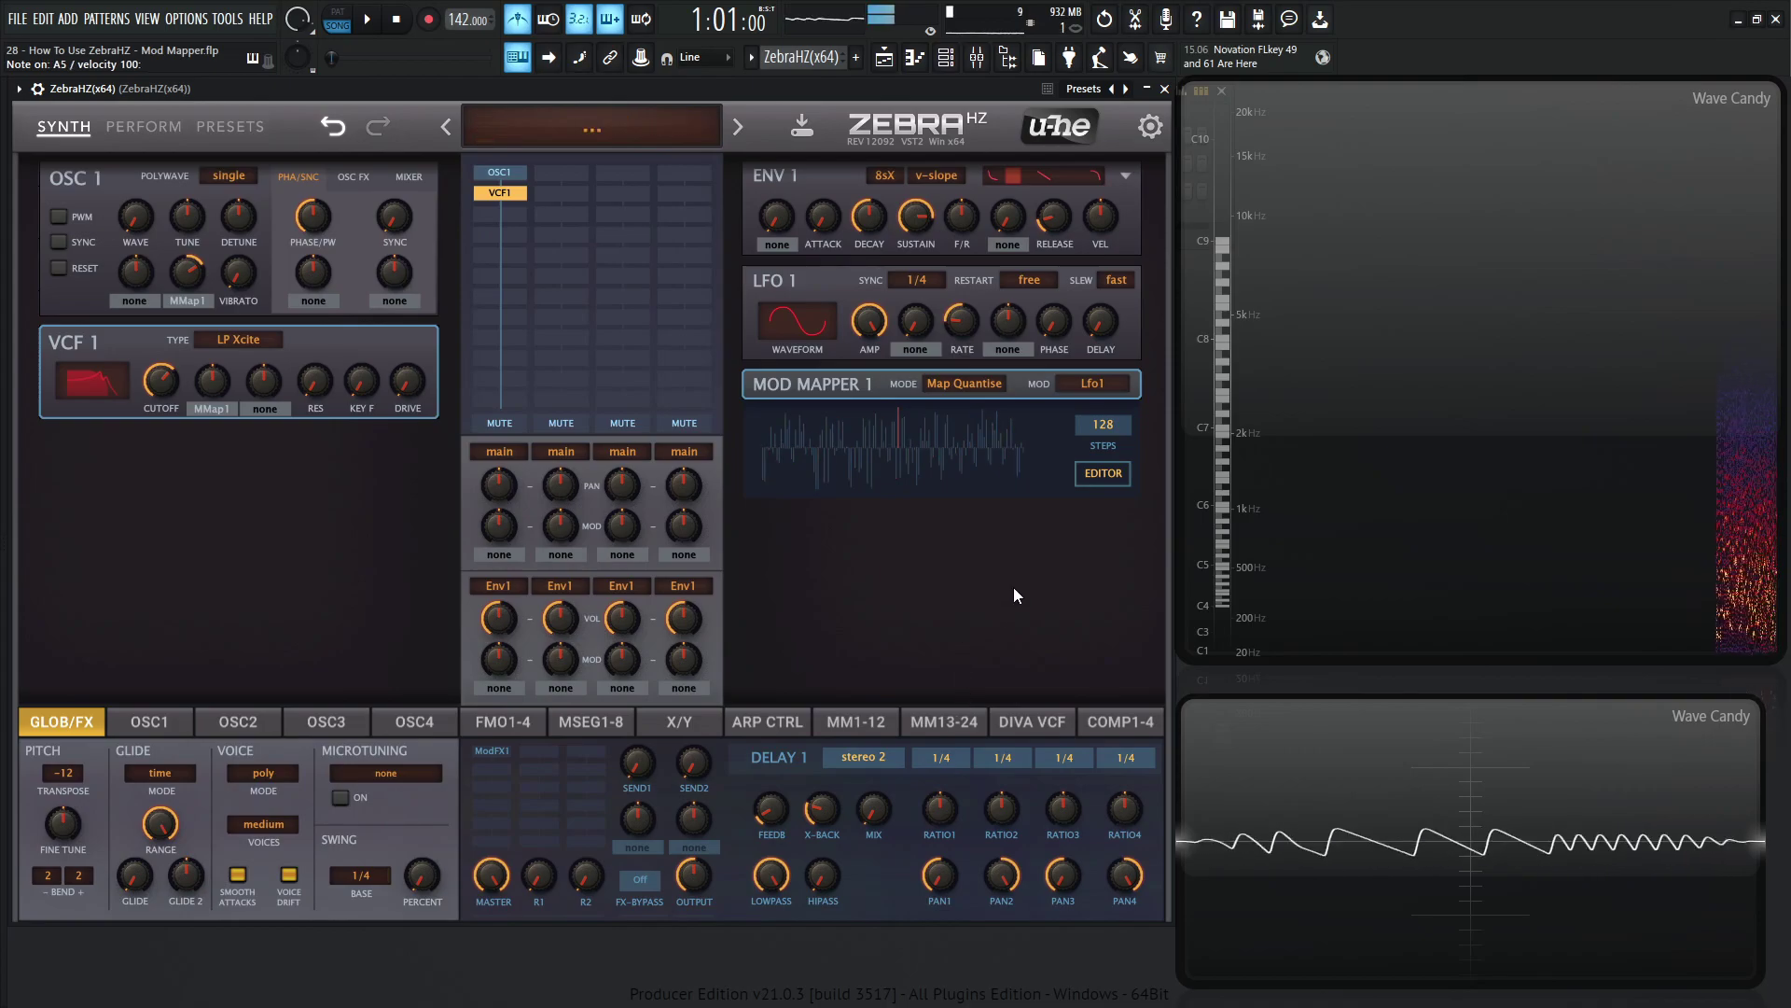
{"action": "mouse_move", "coordinate": [959, 331]}
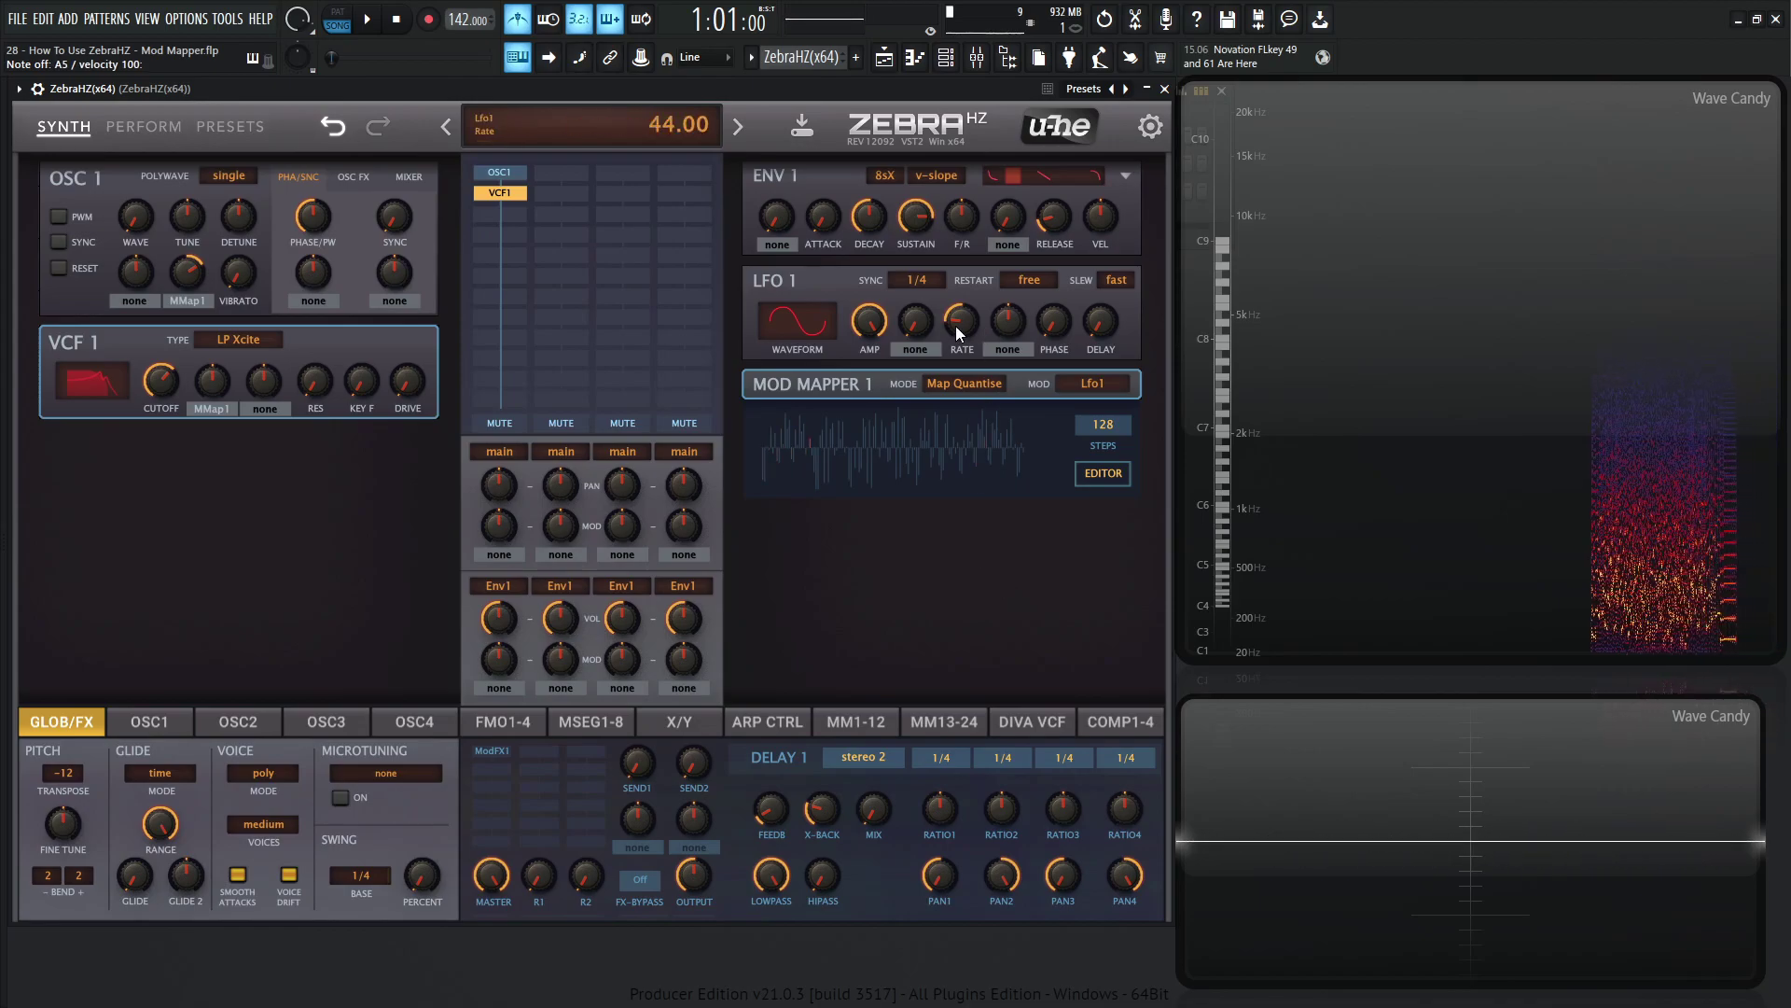
{"action": "left_click_drag", "start_coordinate": [959, 331], "coordinate": [961, 343]}
{"action": "left_click", "coordinate": [1104, 473]}
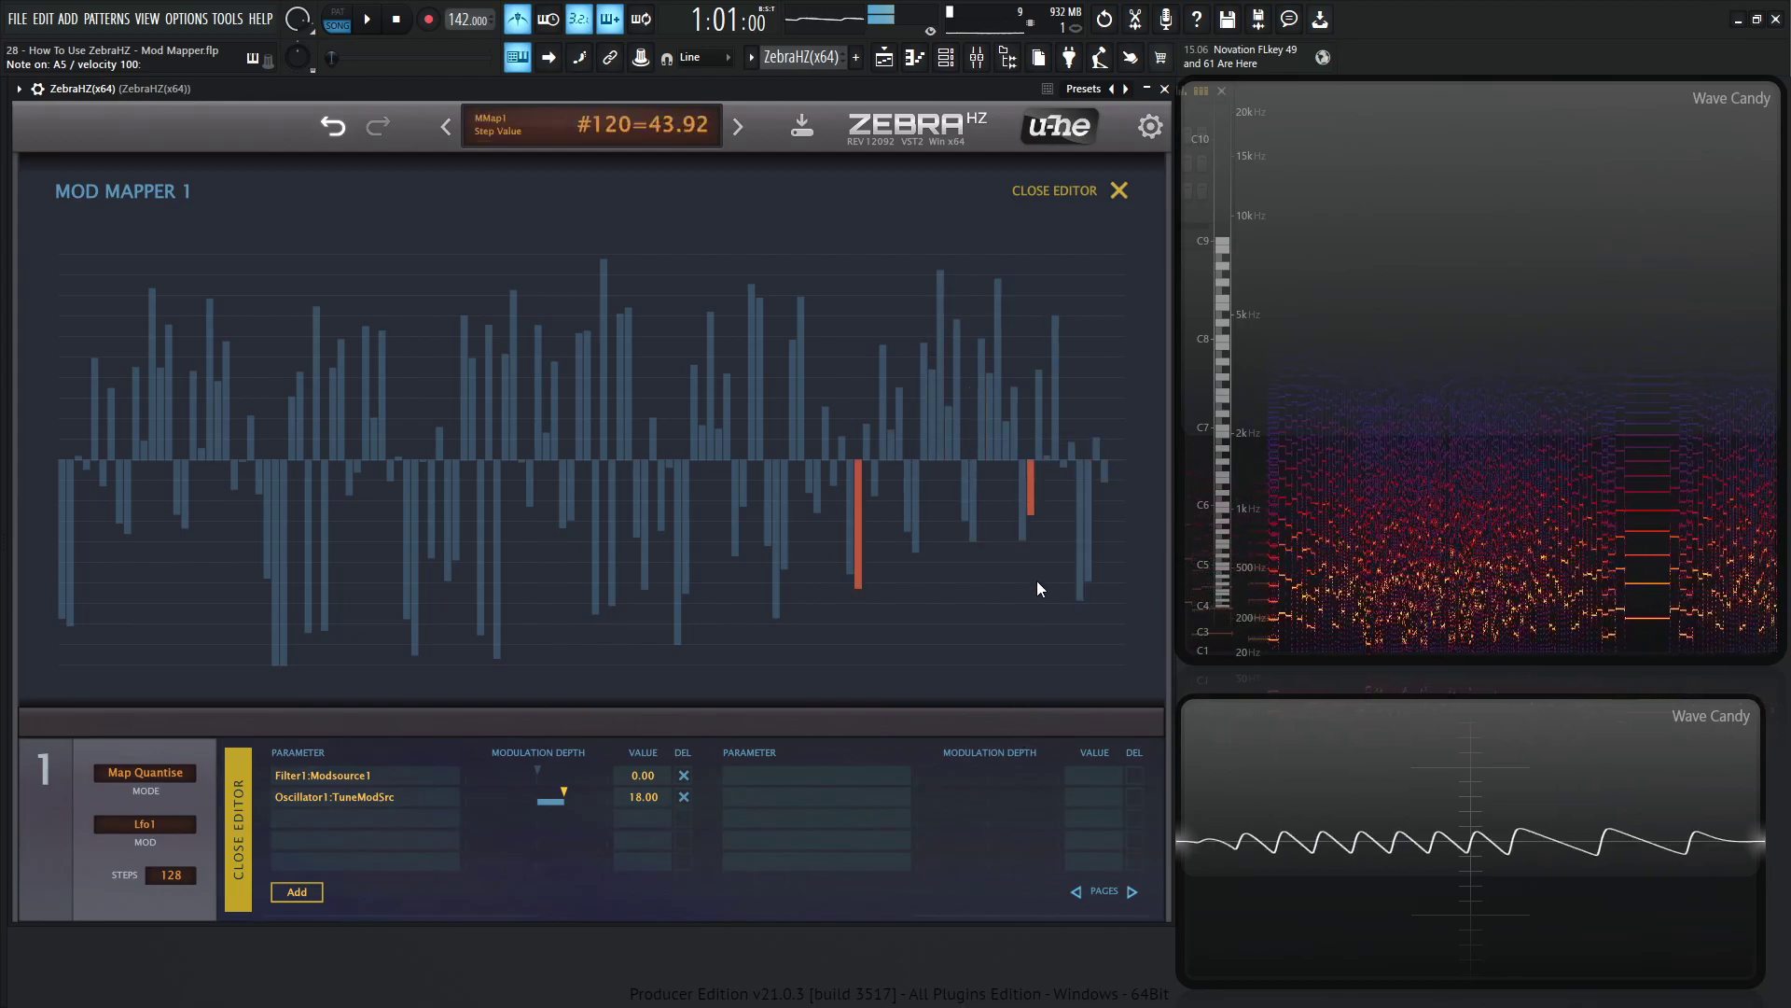
{"action": "left_click", "coordinate": [1118, 196]}
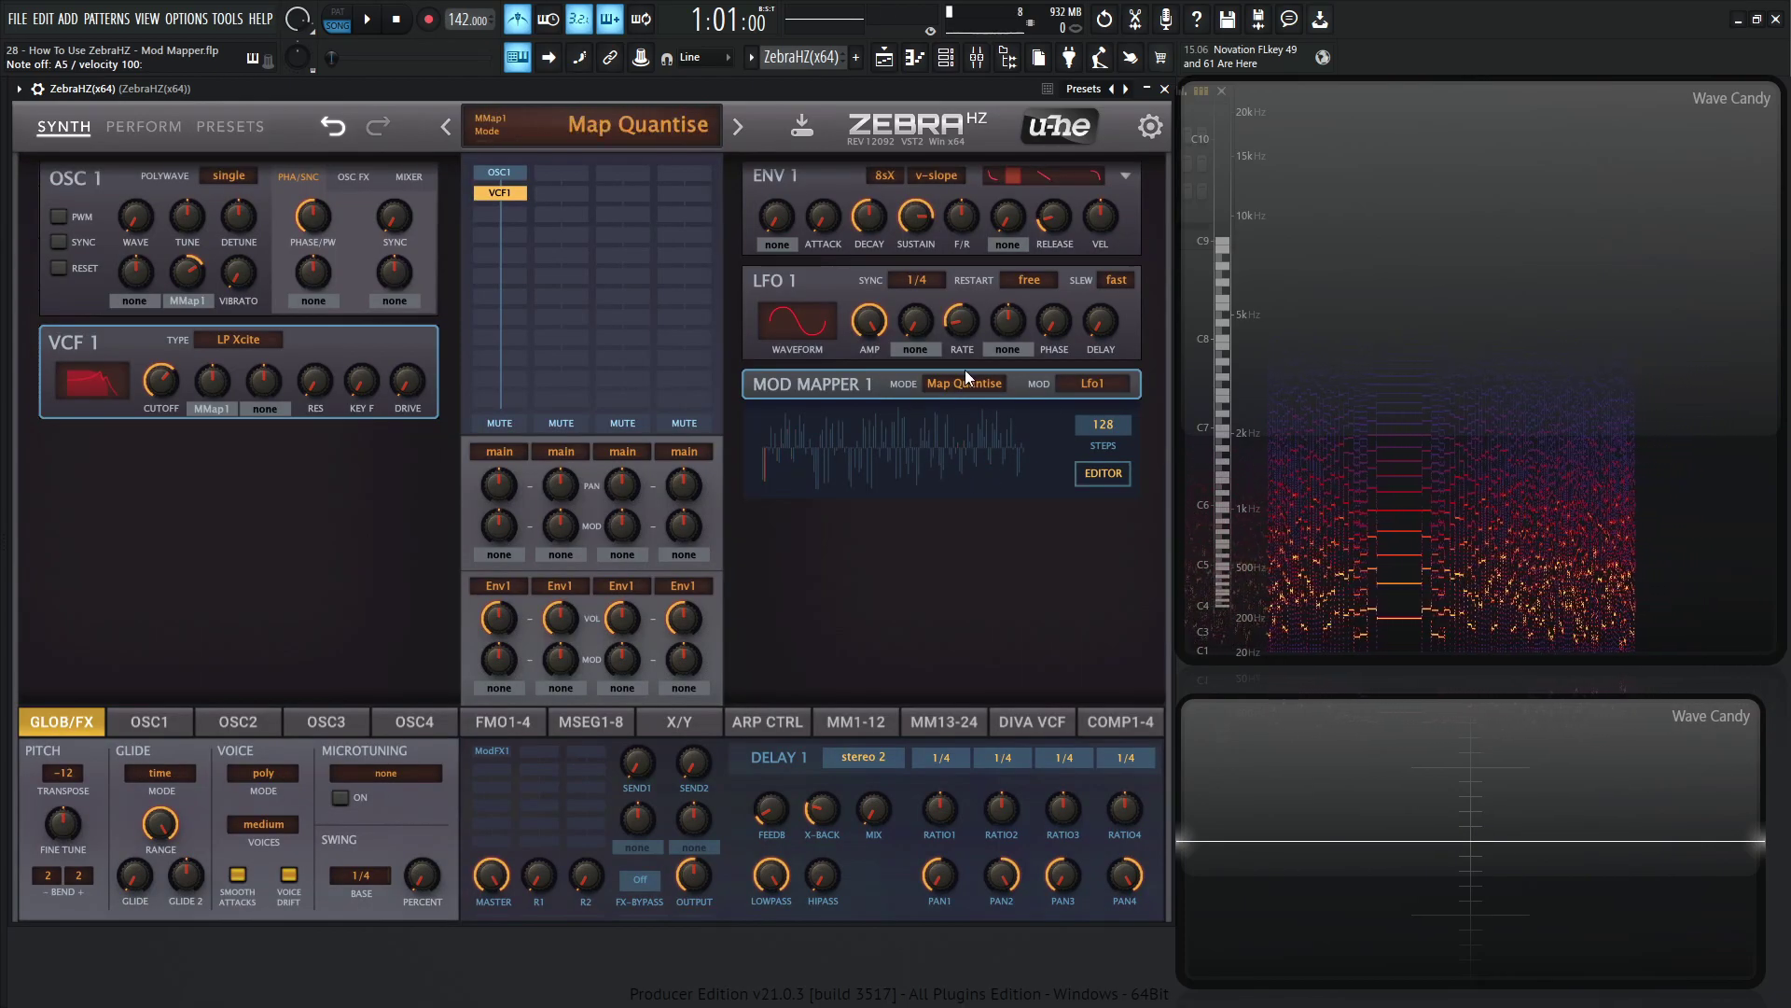
Keep LFO 1 on sine and raise OSC1's MMap1 tune depth from 18 to 24.
{"action": "left_click", "coordinate": [800, 317]}
{"action": "left_click", "coordinate": [975, 626]}
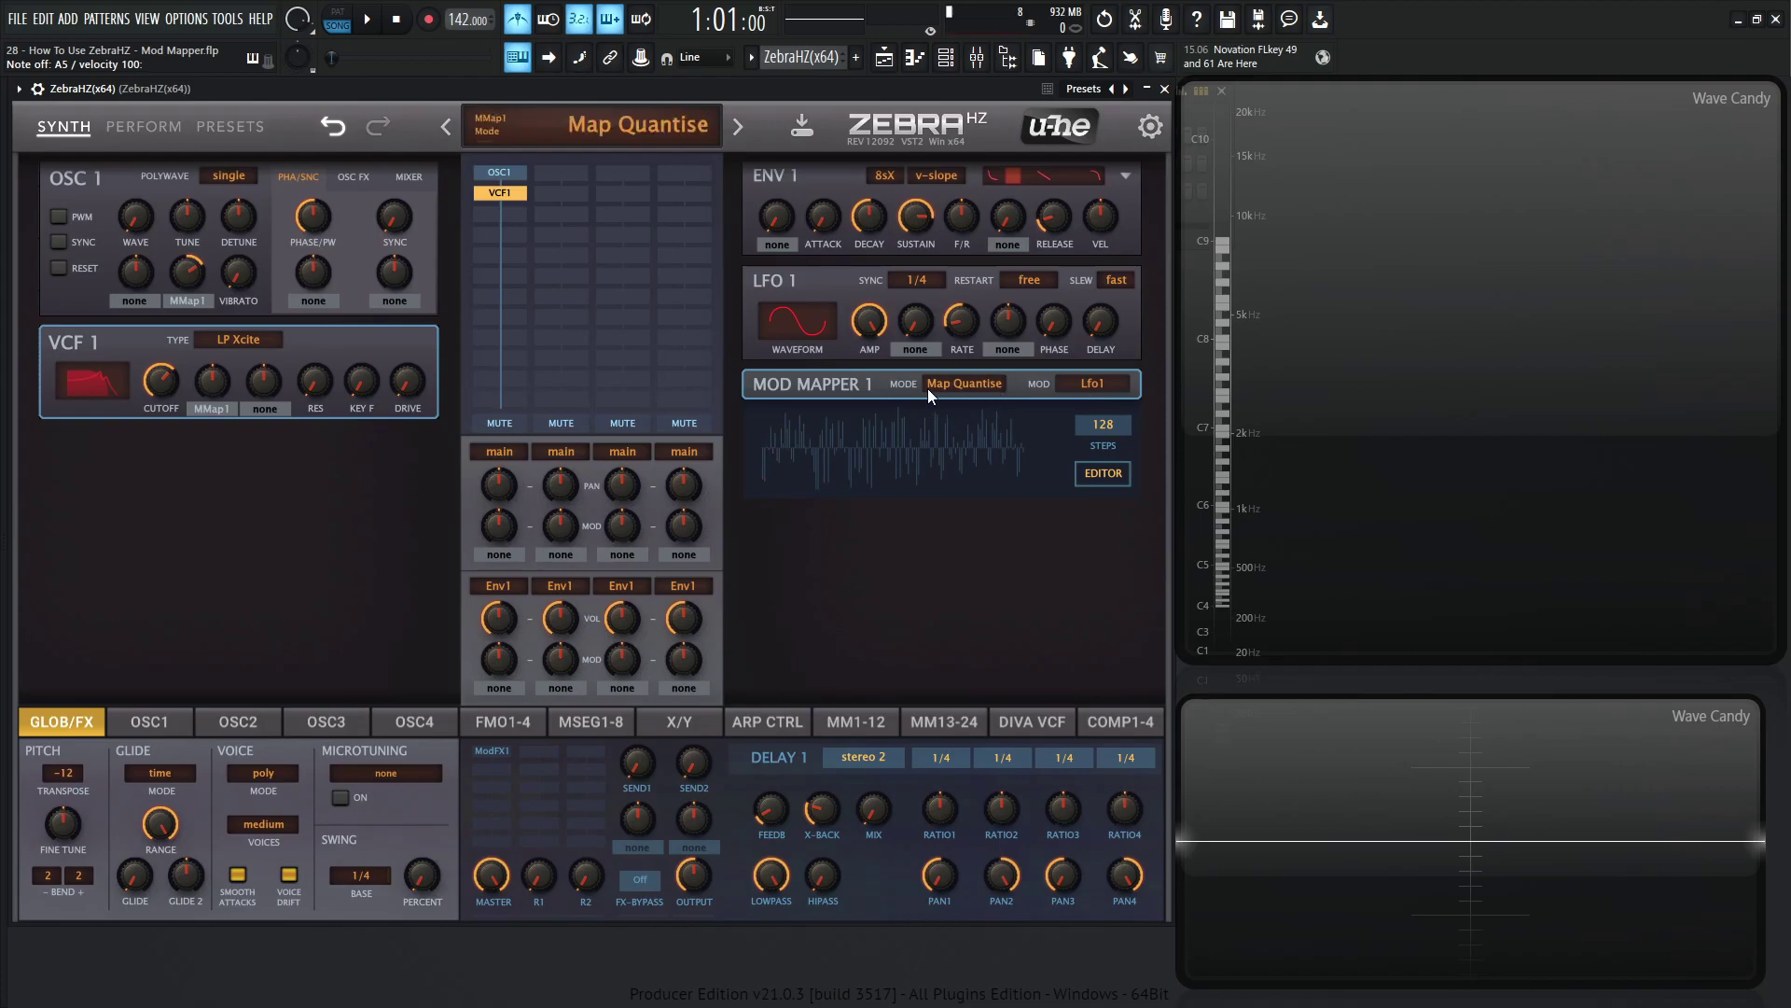
{"action": "scroll", "coordinate": [192, 277], "scroll_direction": "up", "scroll_amount": 6}
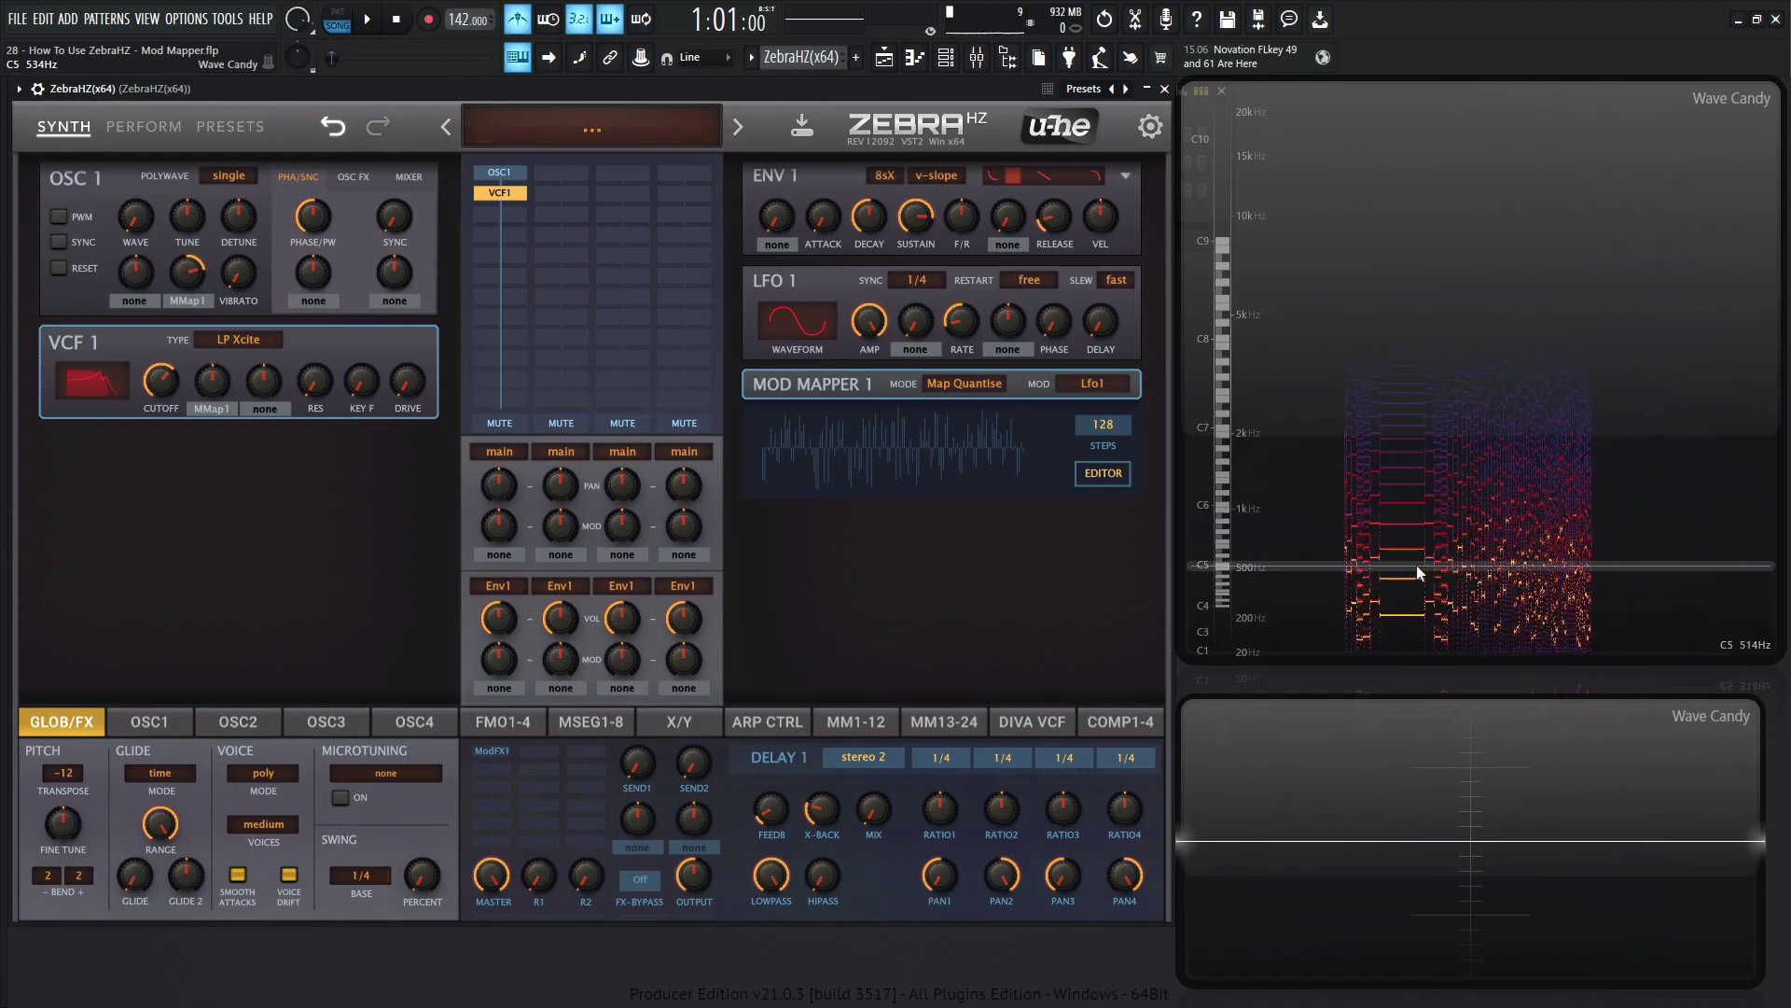
Change Mod Mapper 1's MODE setting to Map Smooth.
{"action": "left_click", "coordinate": [950, 388]}
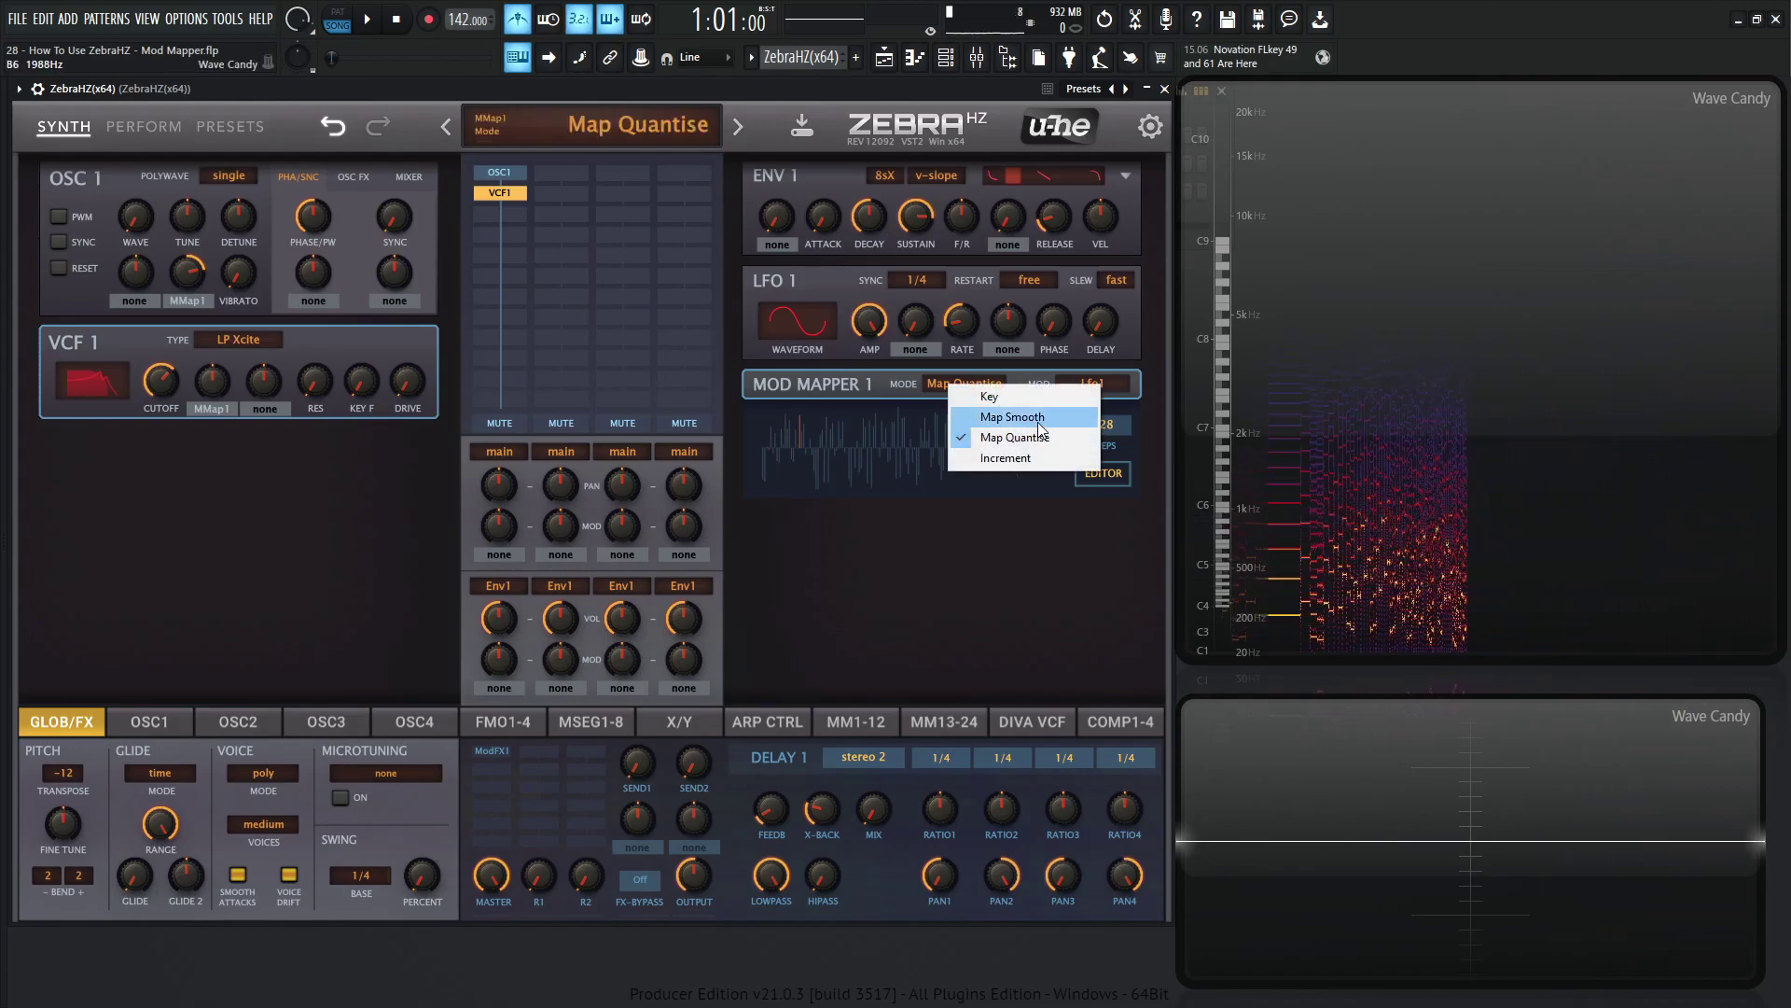
{"action": "left_click", "coordinate": [979, 412]}
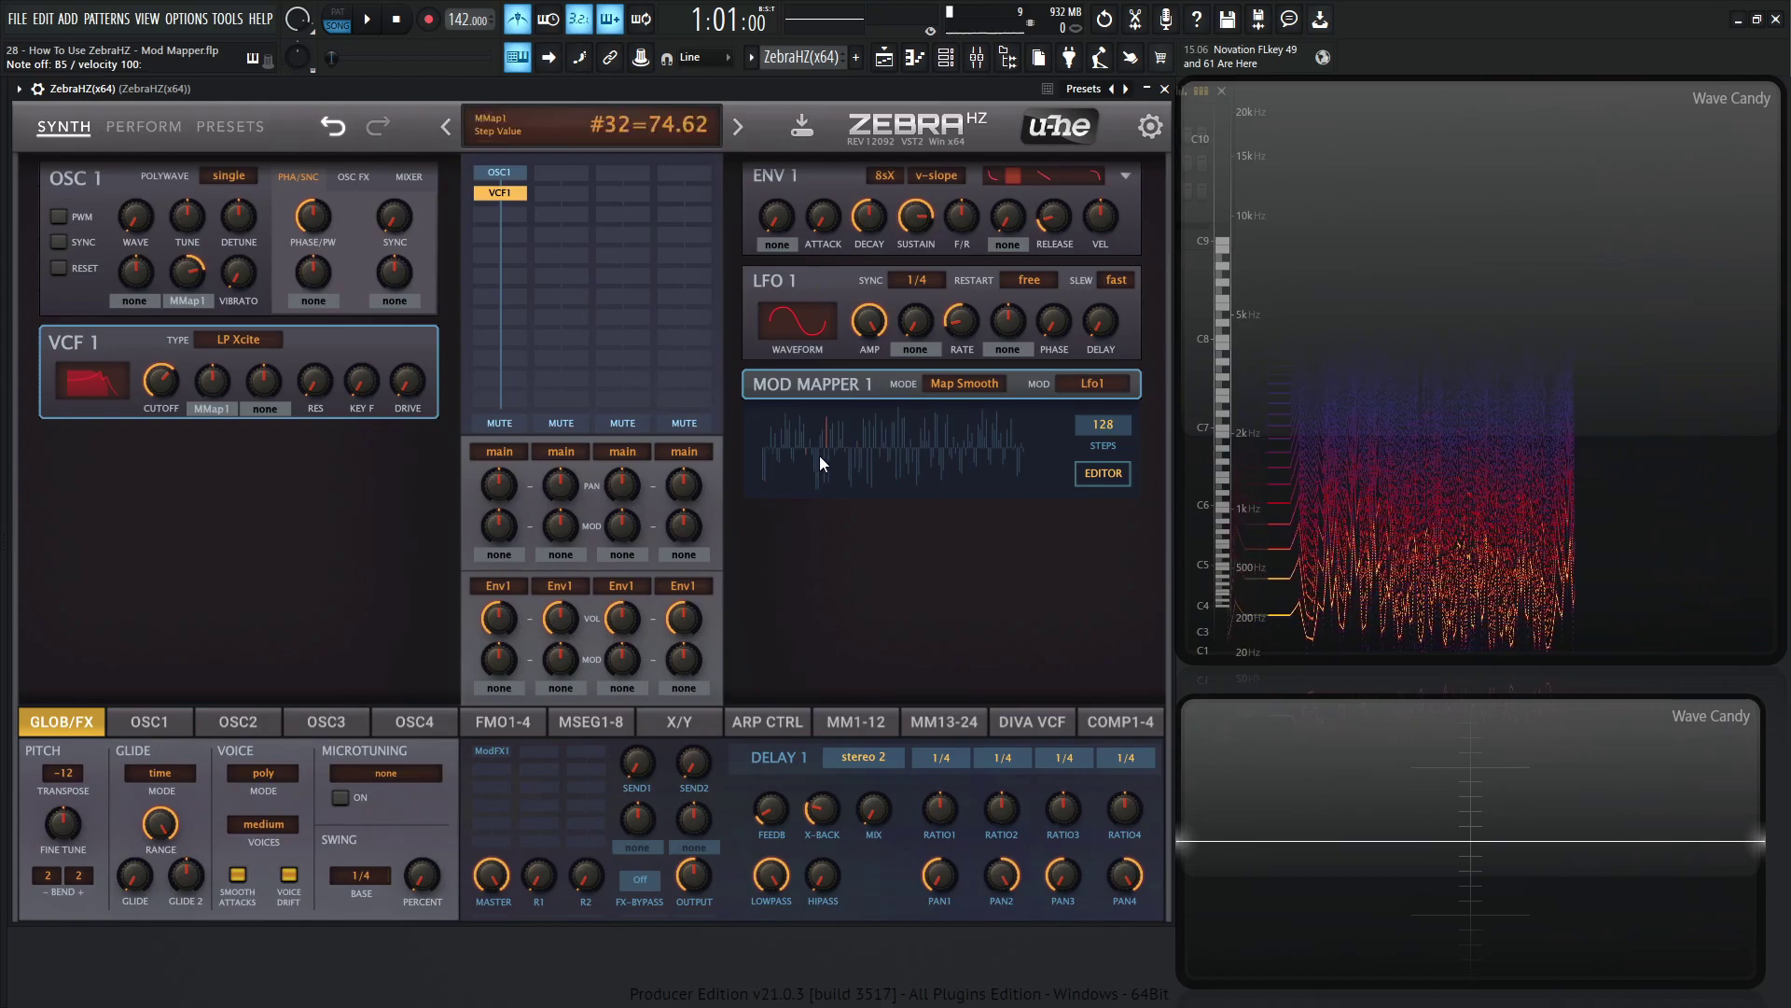
Set Mod Mapper 1 to 24 steps and raise LFO 1's rate toward 50.
{"action": "left_click", "coordinate": [1105, 425]}
{"action": "left_click", "coordinate": [1148, 500]}
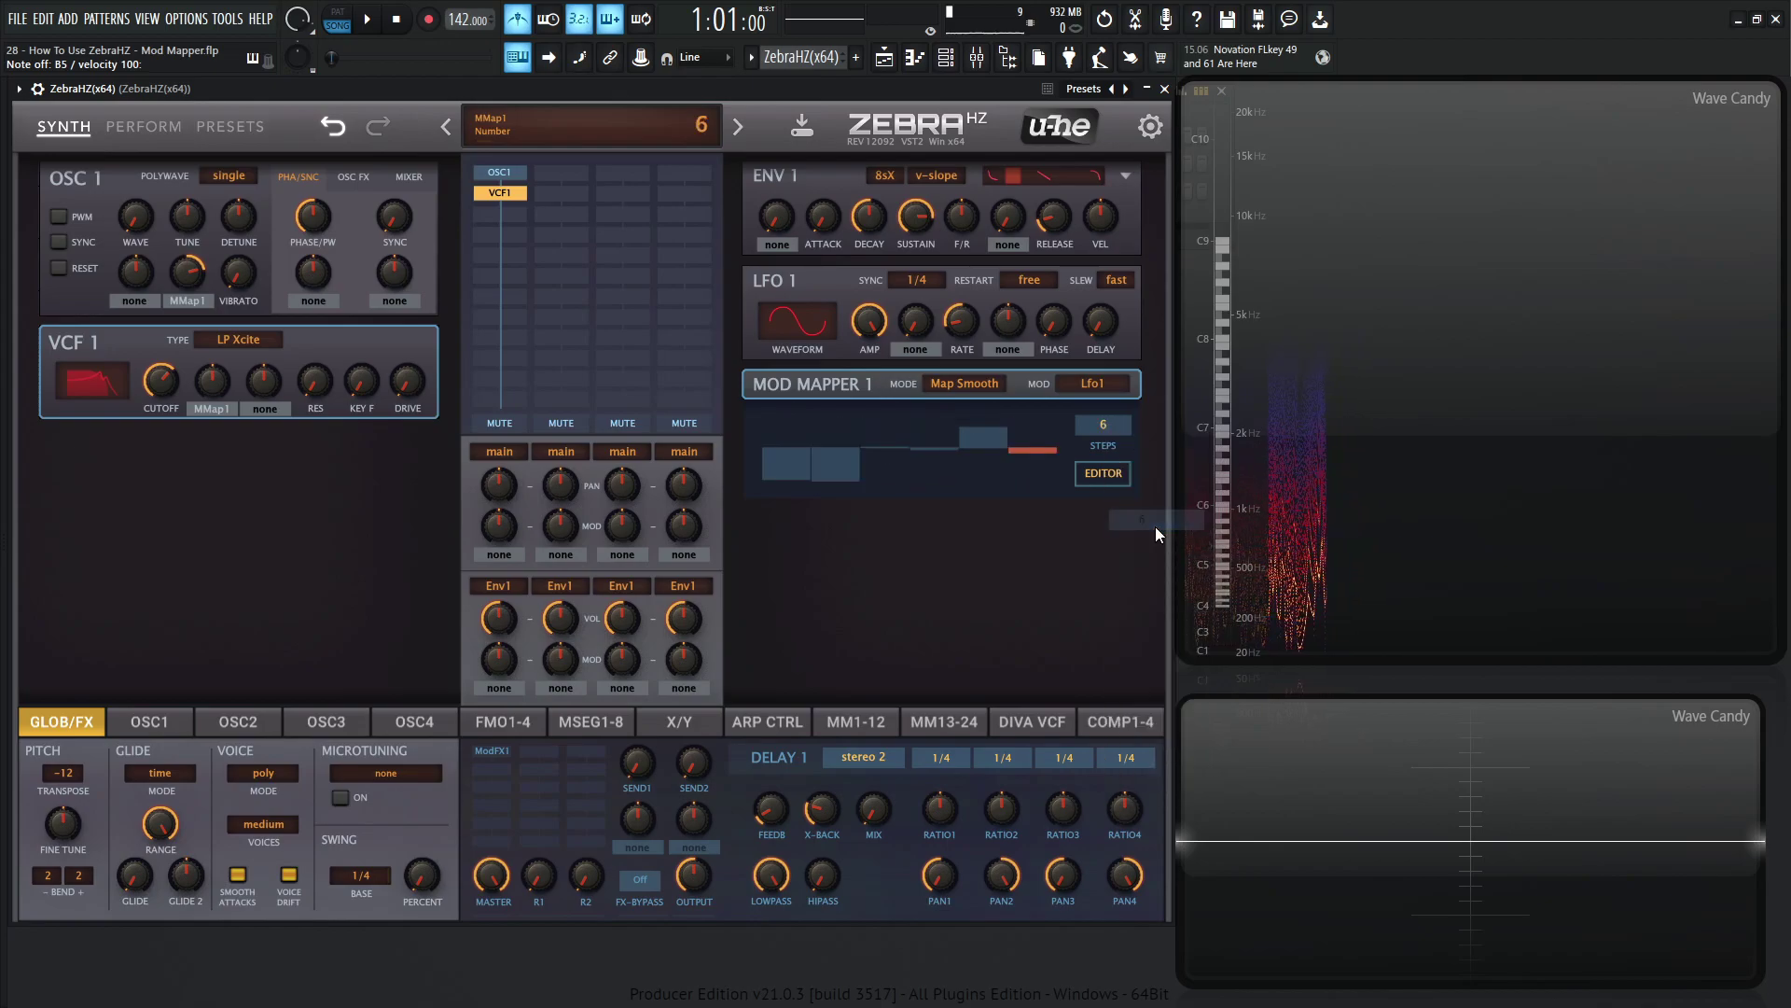
{"action": "scroll", "coordinate": [1111, 429], "scroll_direction": "up", "scroll_amount": 19}
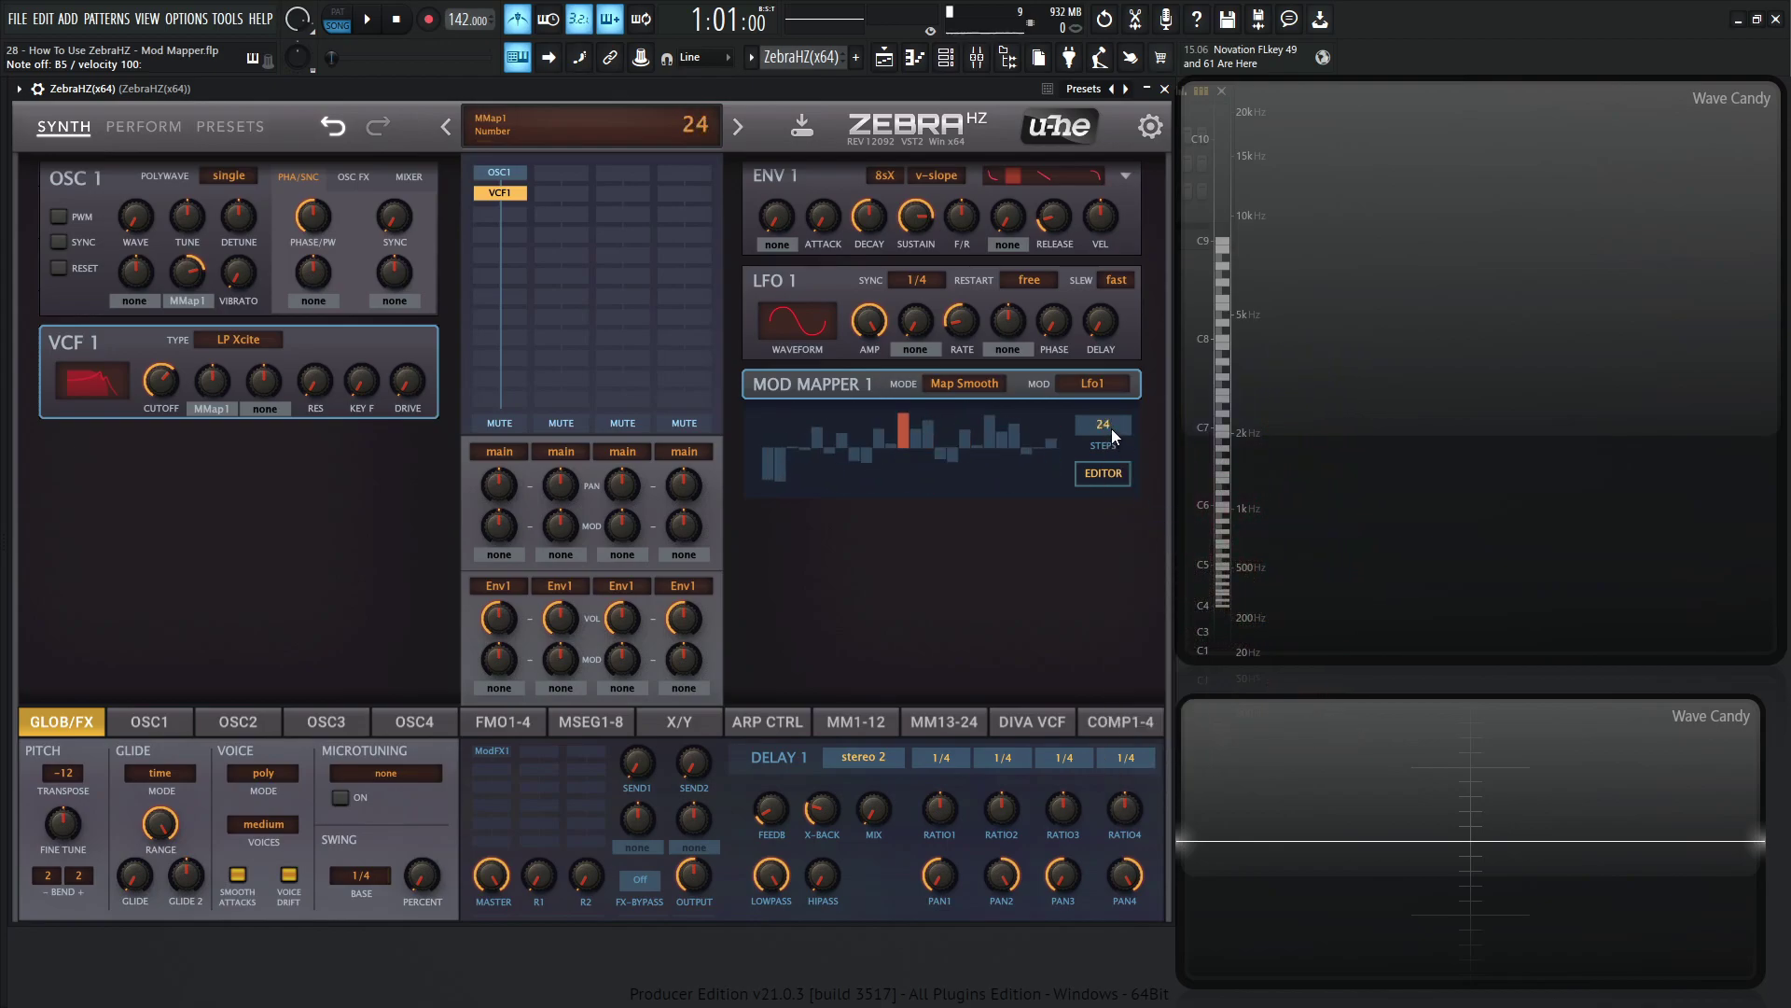
{"action": "left_click", "coordinate": [1115, 427]}
{"action": "left_click", "coordinate": [957, 557]}
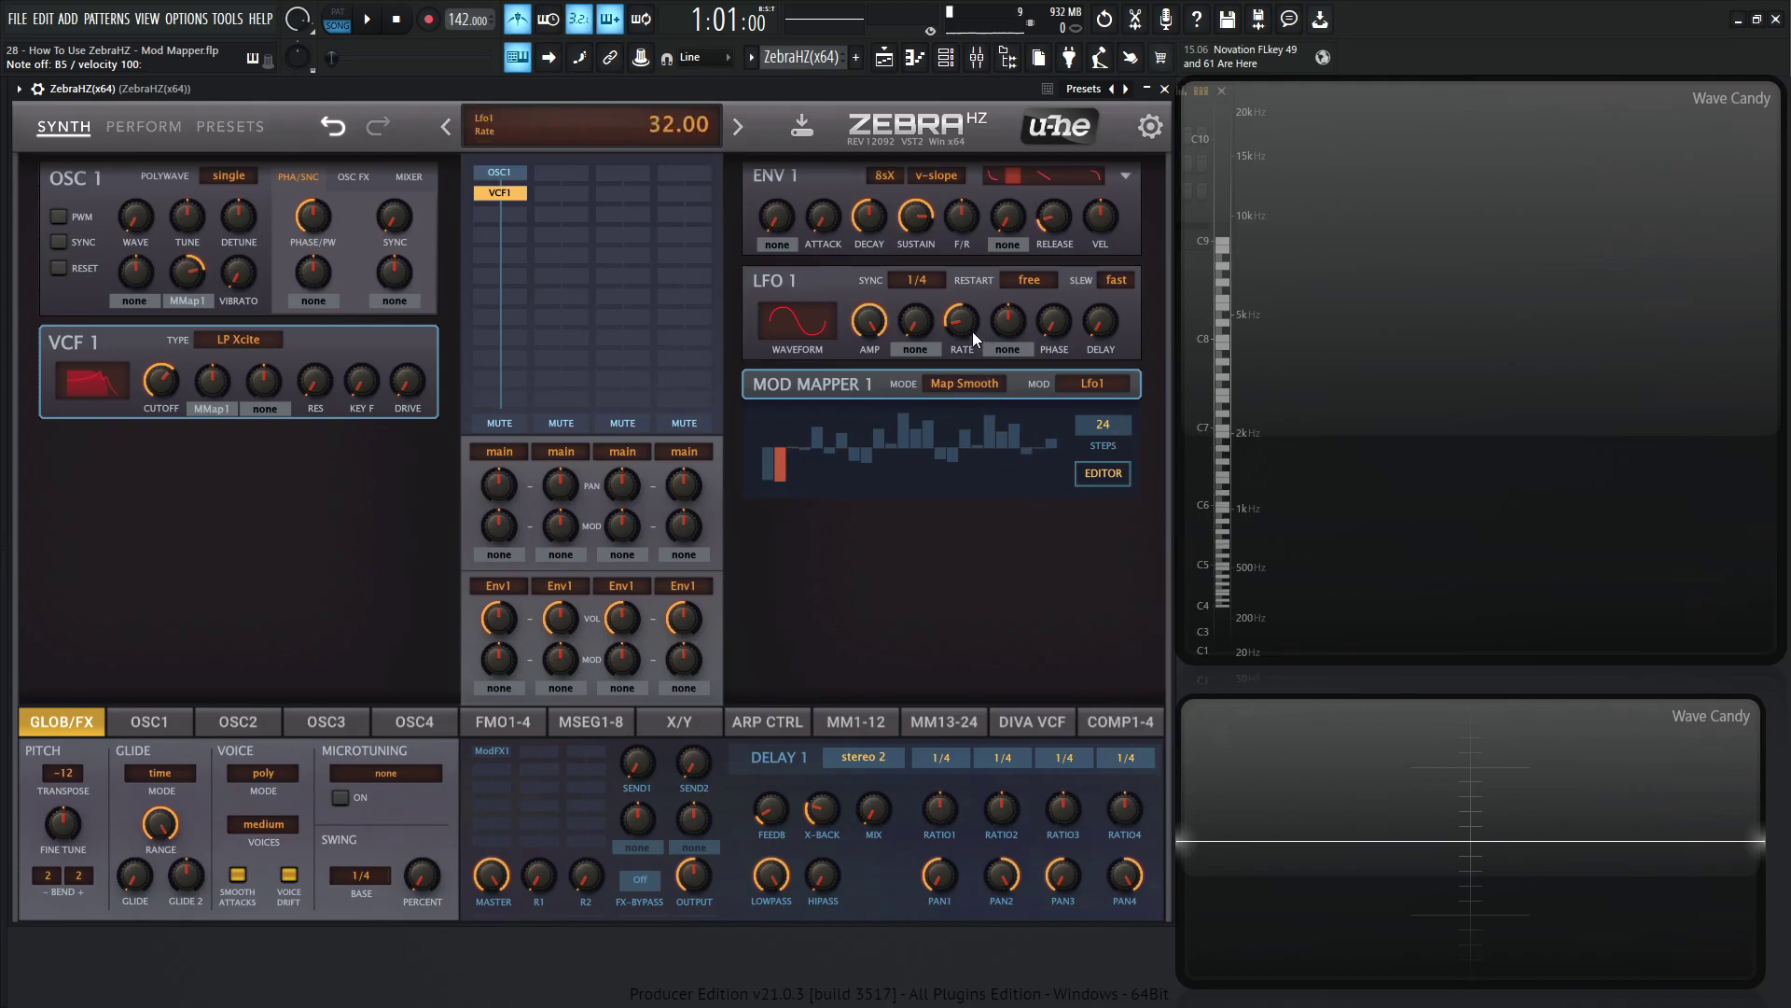
{"action": "left_click_drag", "start_coordinate": [972, 332], "coordinate": [970, 325]}
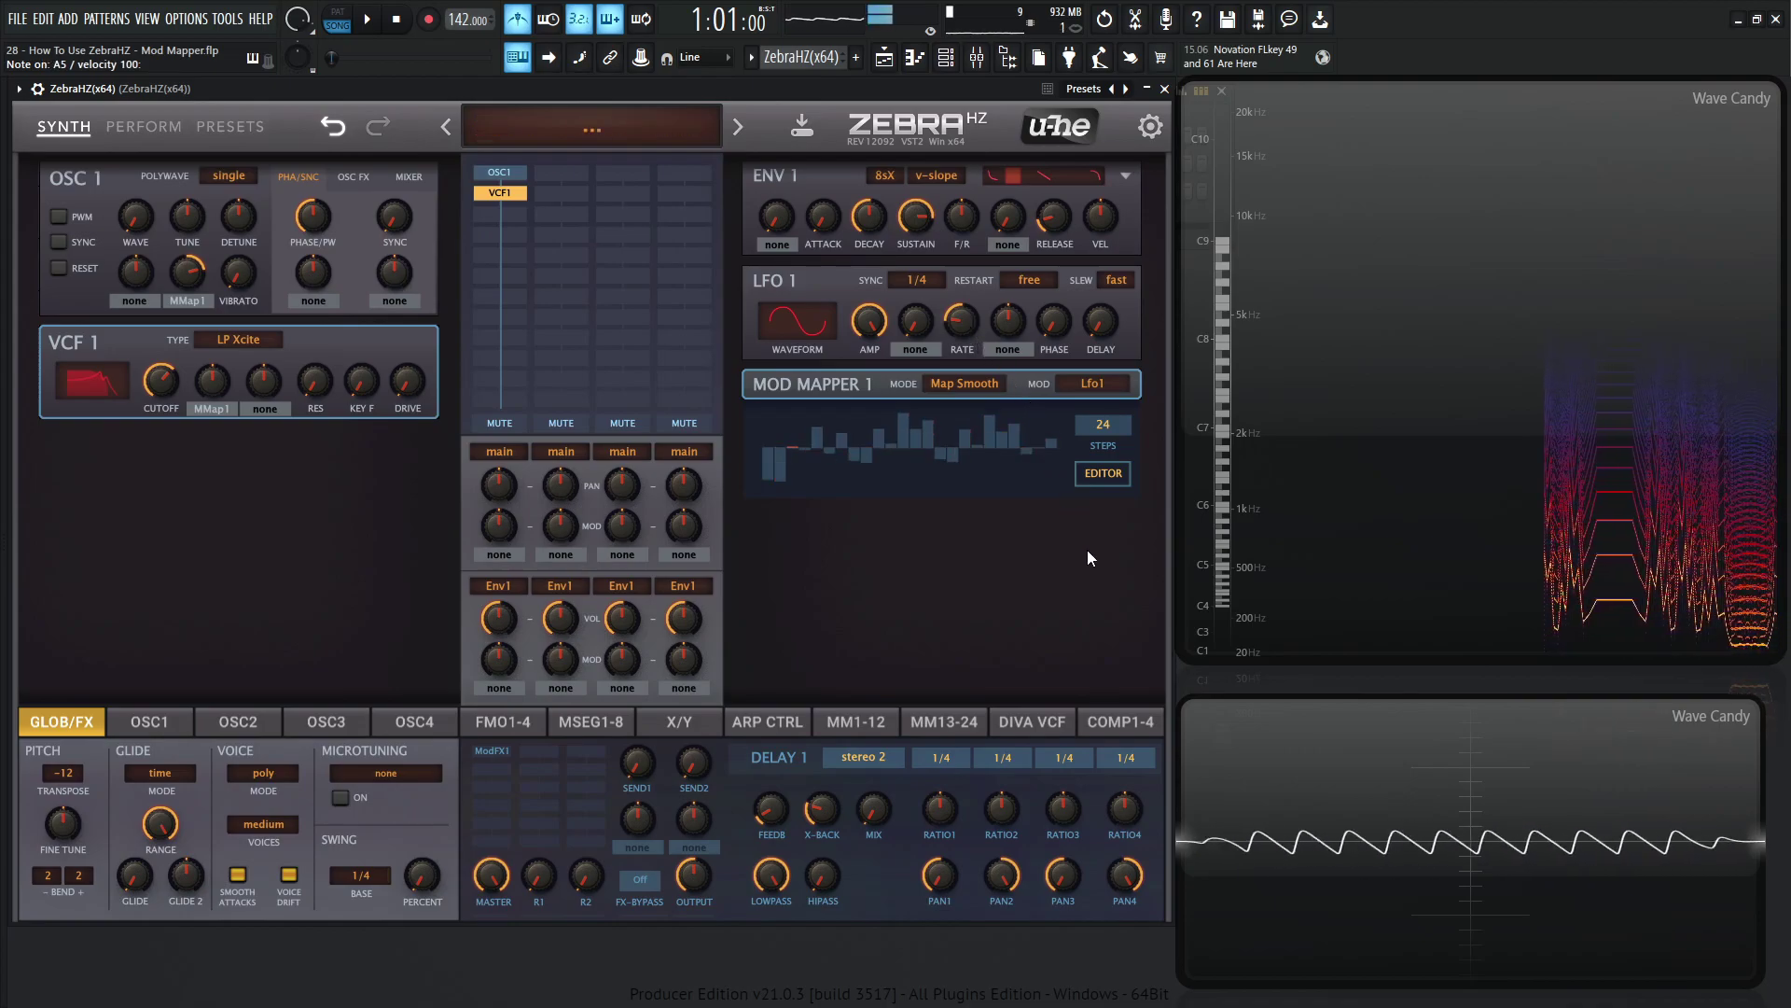
Open the full-size Mod Mapper 1 editor, closing and reopening it twice while notes play.
{"action": "left_click", "coordinate": [1104, 472]}
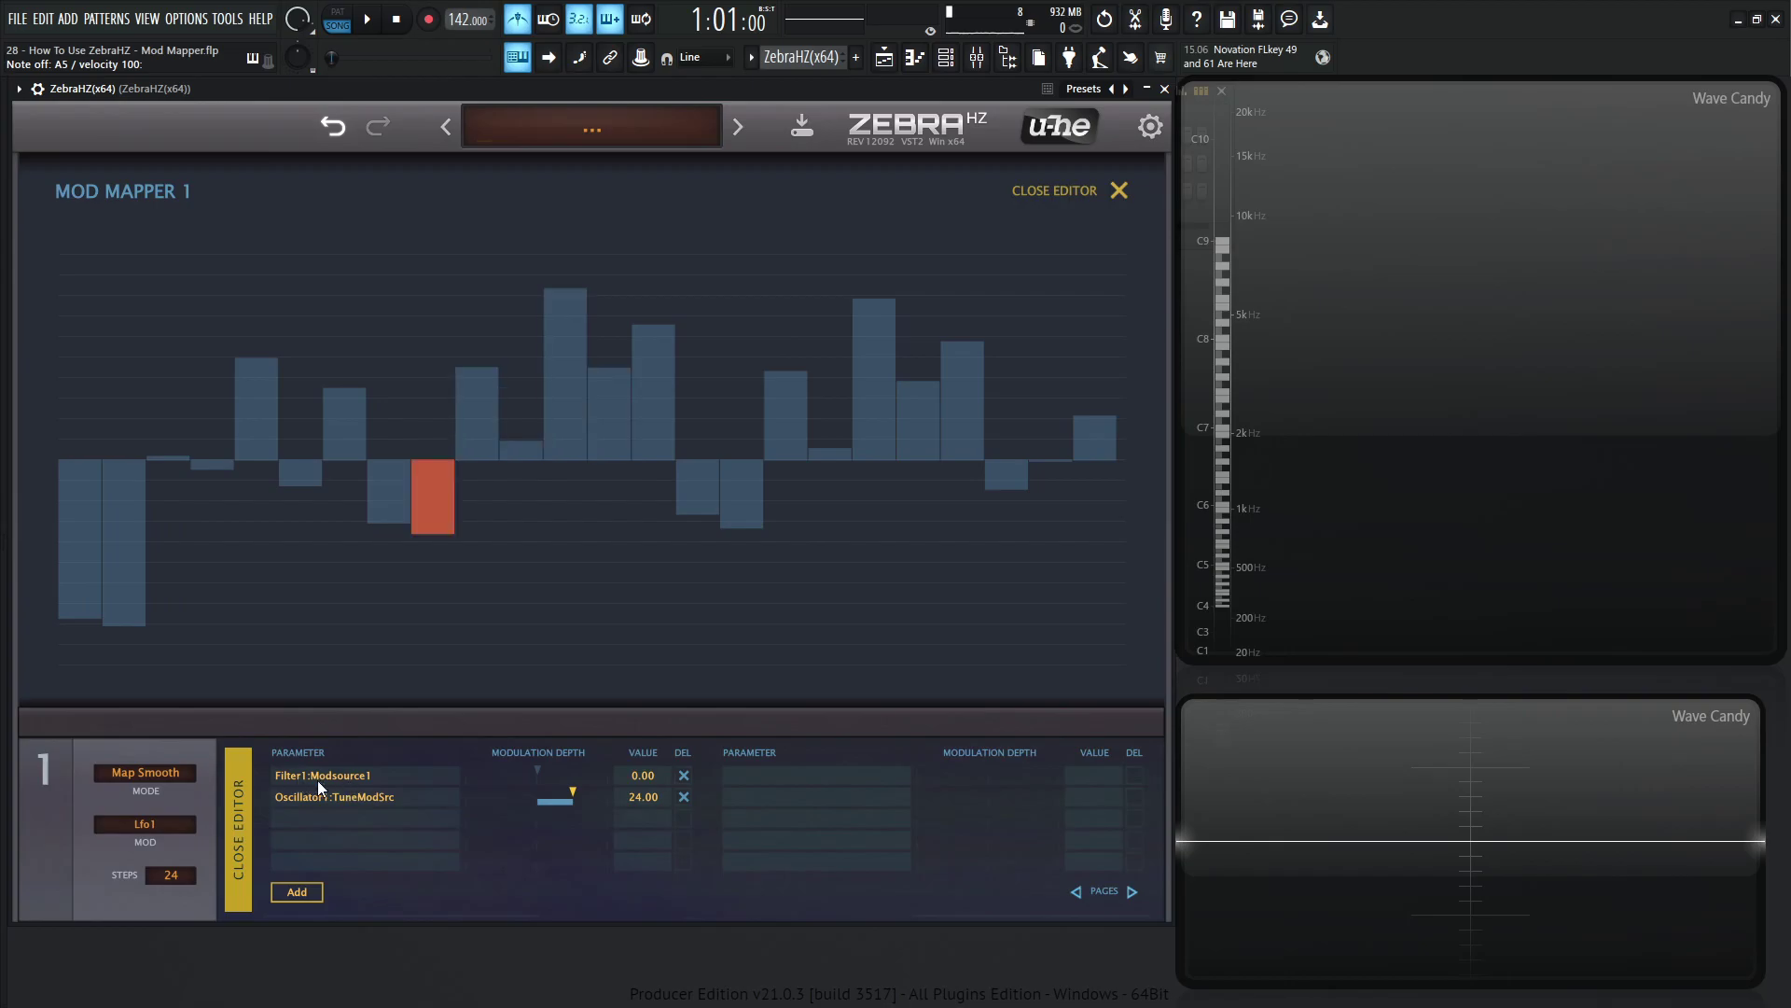
{"action": "left_click", "coordinate": [1055, 191]}
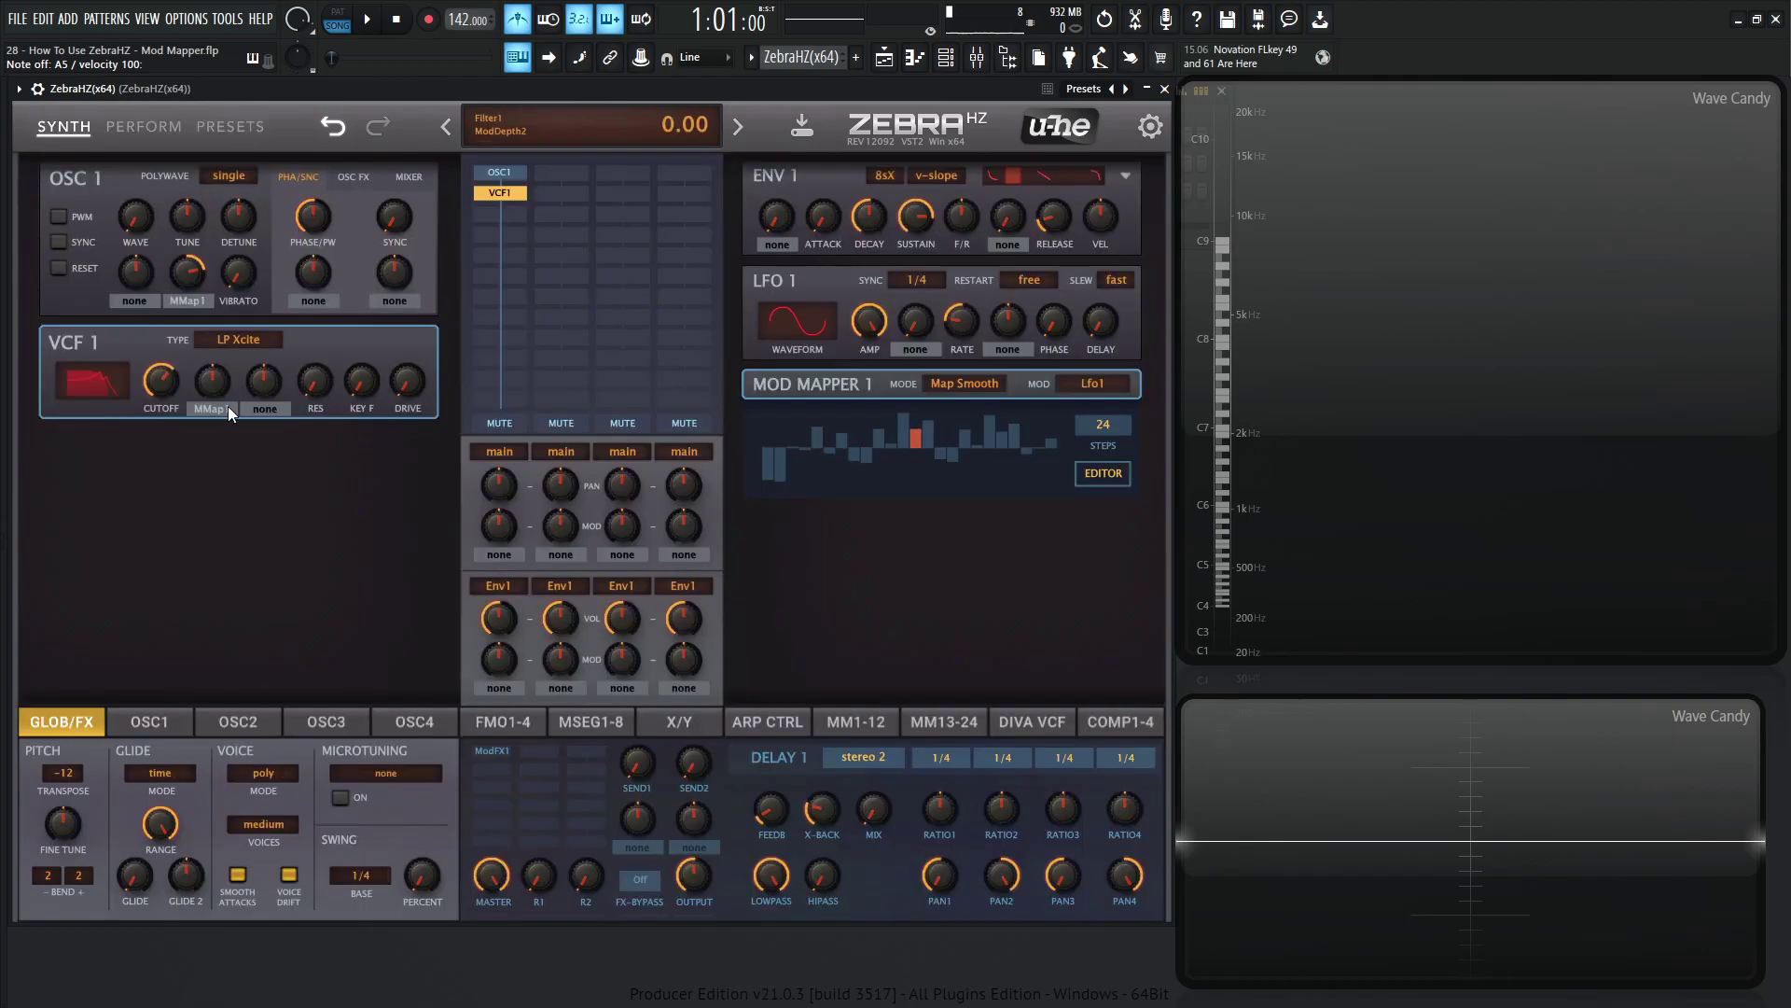
{"action": "left_click", "coordinate": [1104, 473]}
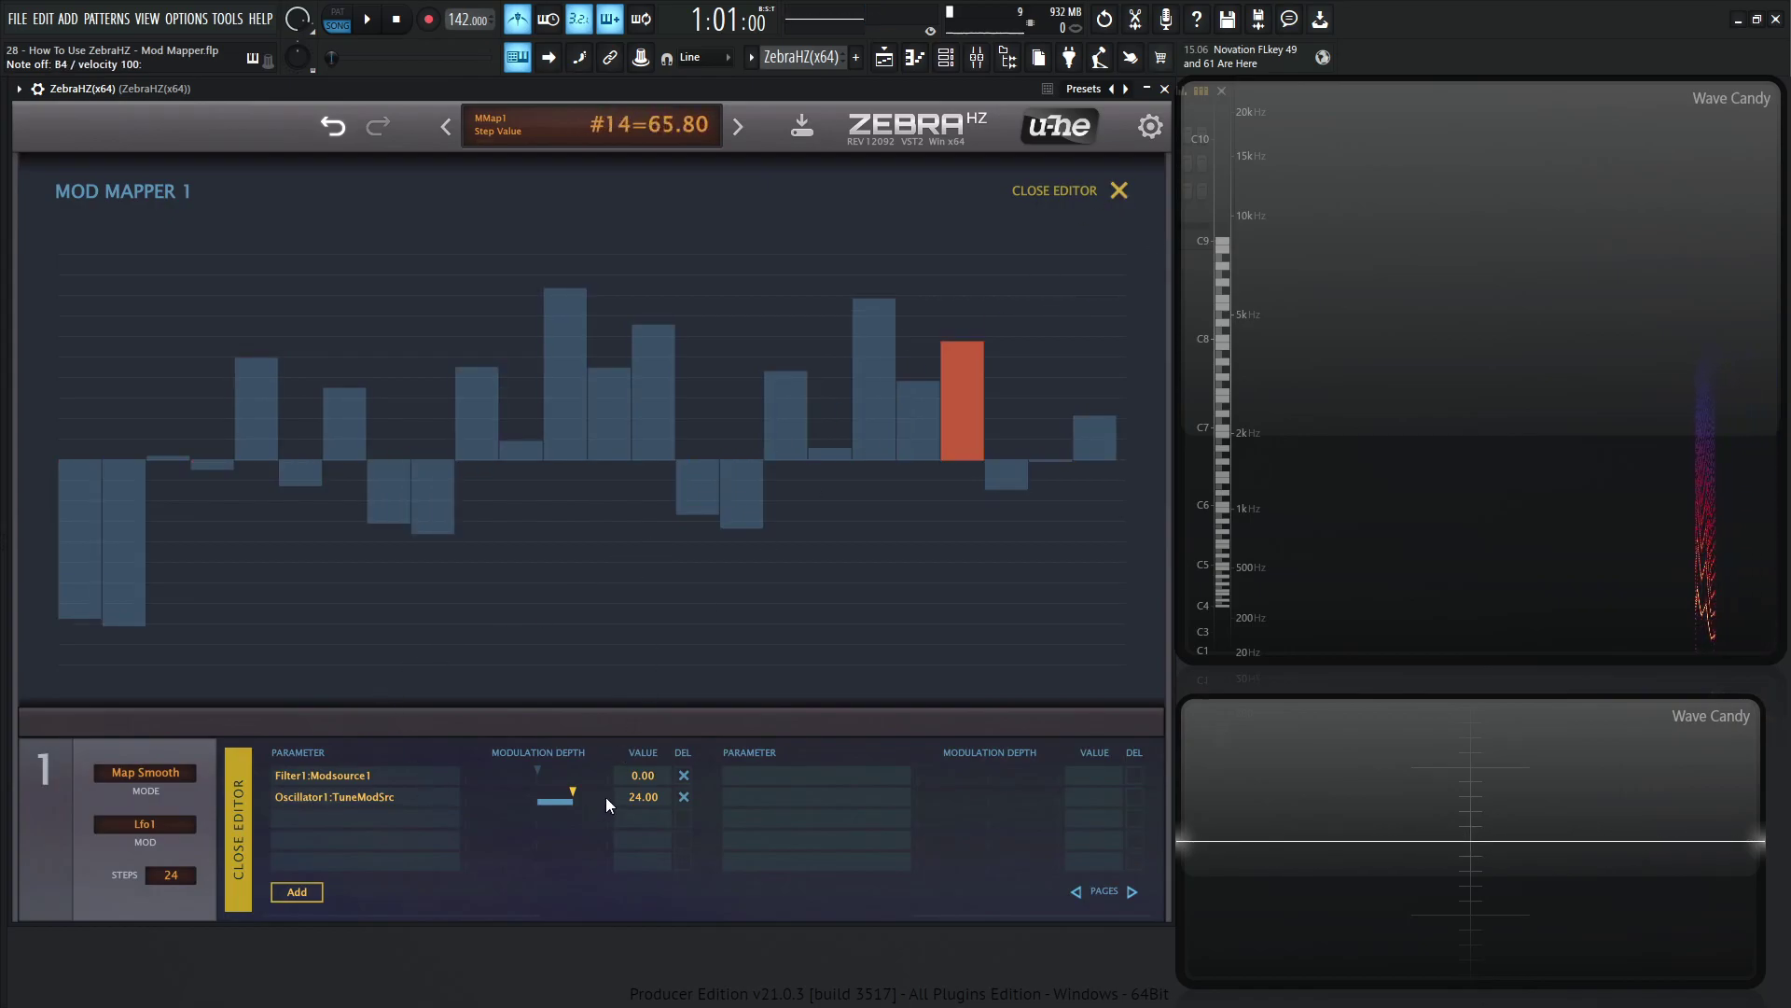
{"action": "left_click", "coordinate": [1119, 191]}
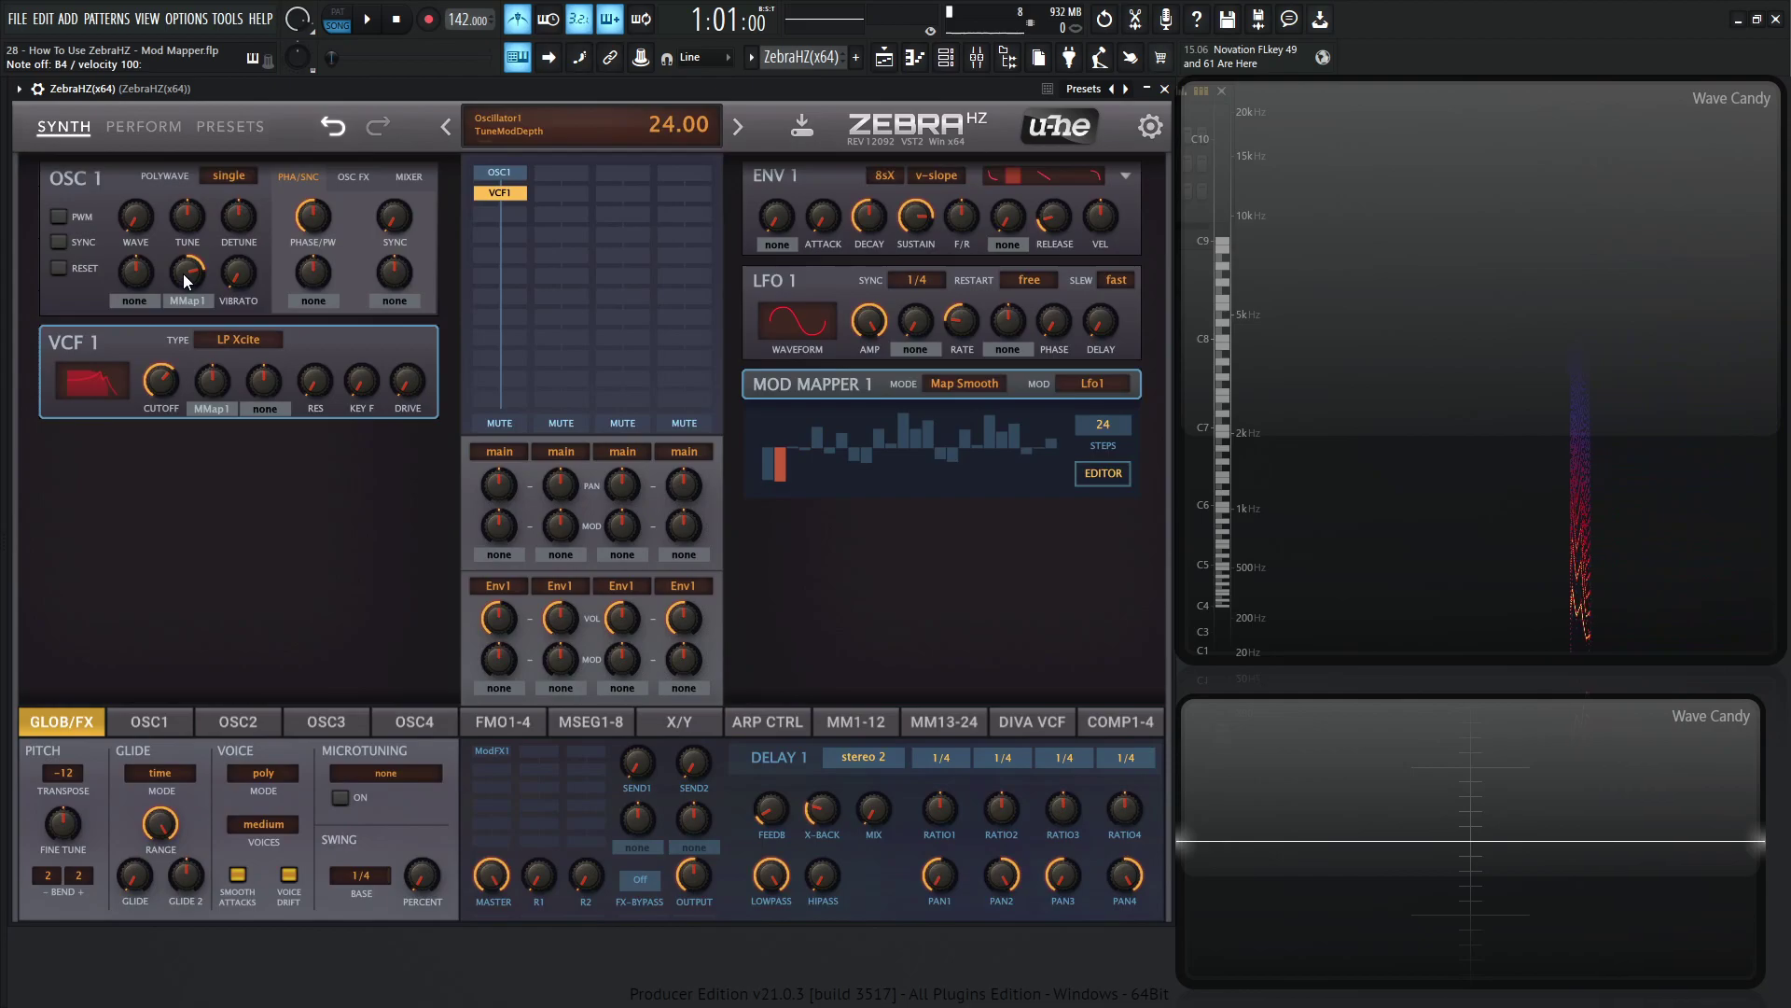
{"action": "left_click", "coordinate": [1104, 473]}
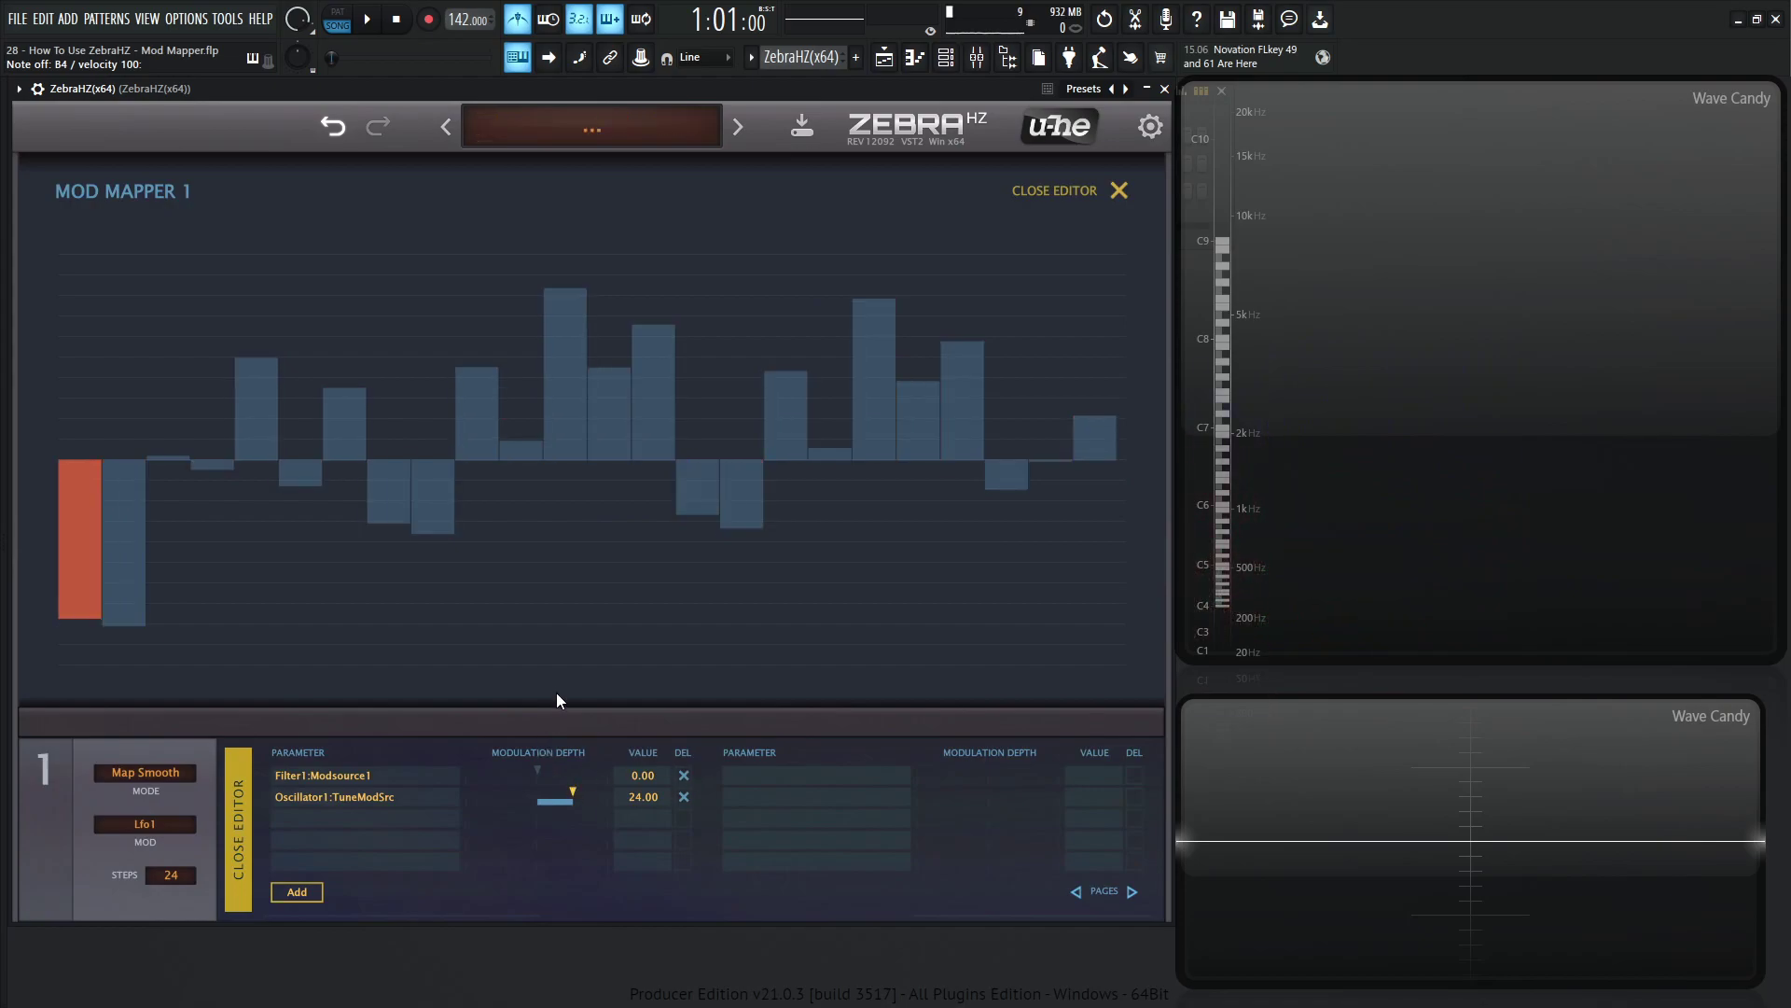
Reshape Mod Mapper 1's irregular step pattern into a sine wave.
{"action": "right_click", "coordinate": [769, 301]}
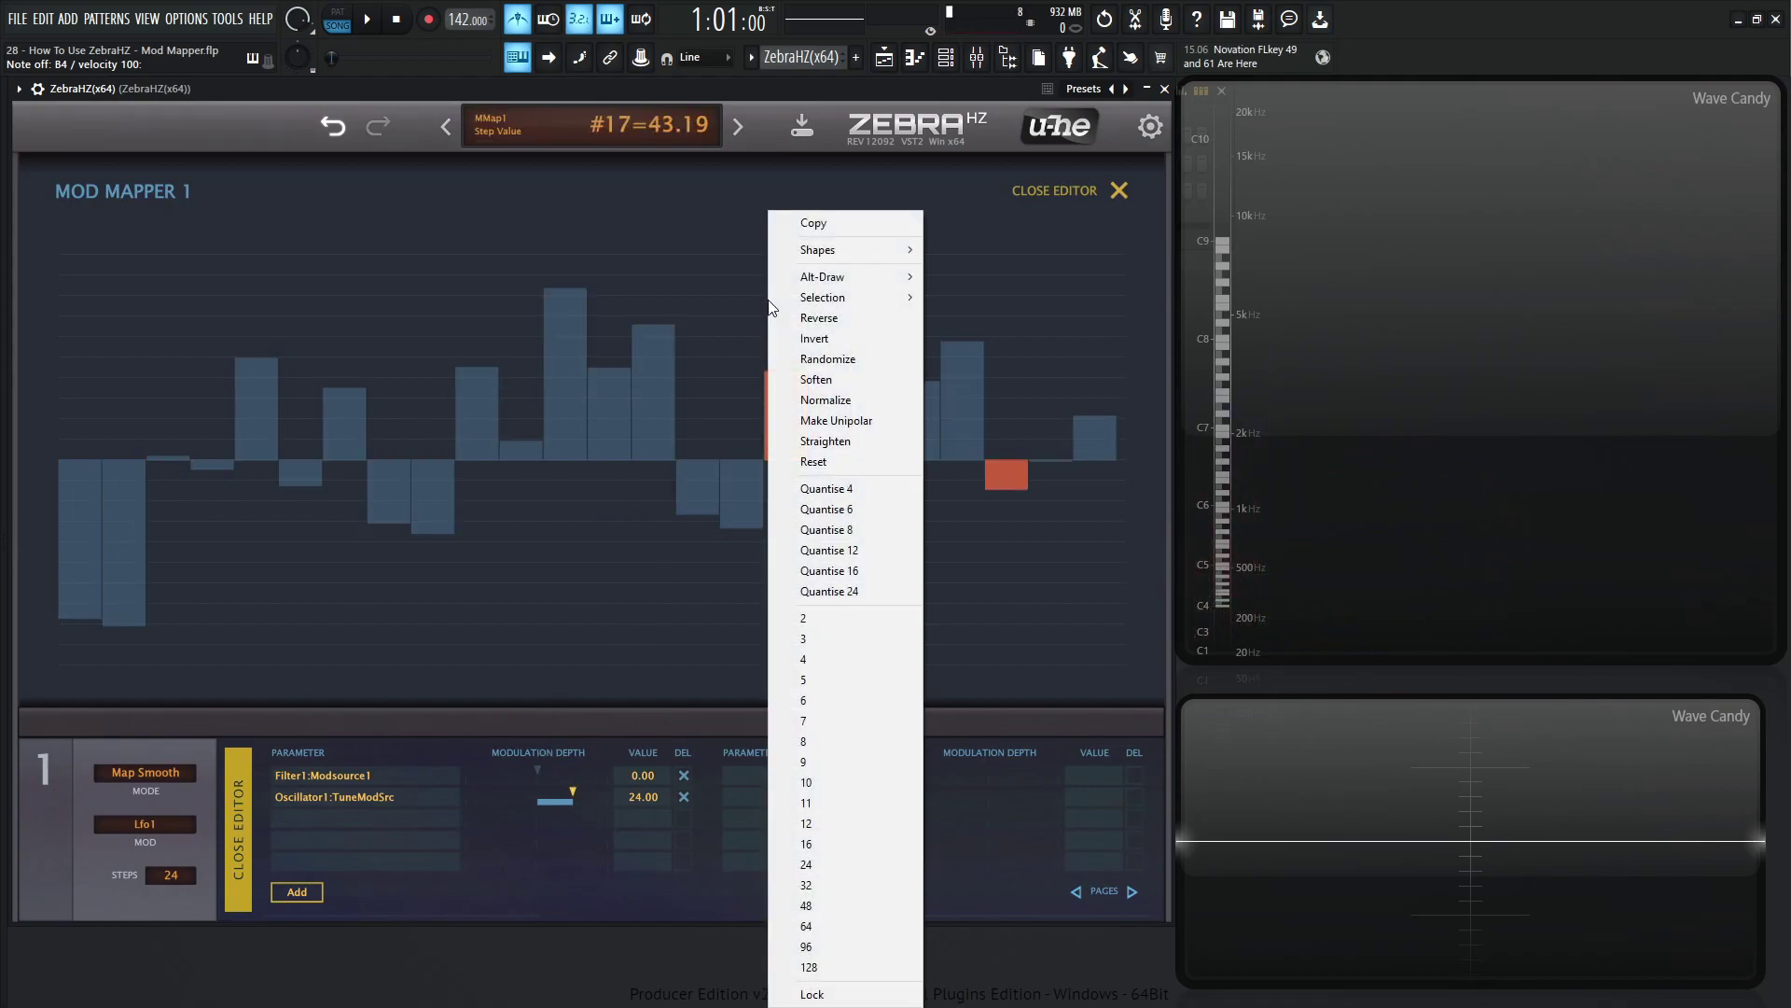
{"action": "right_click", "coordinate": [687, 263]}
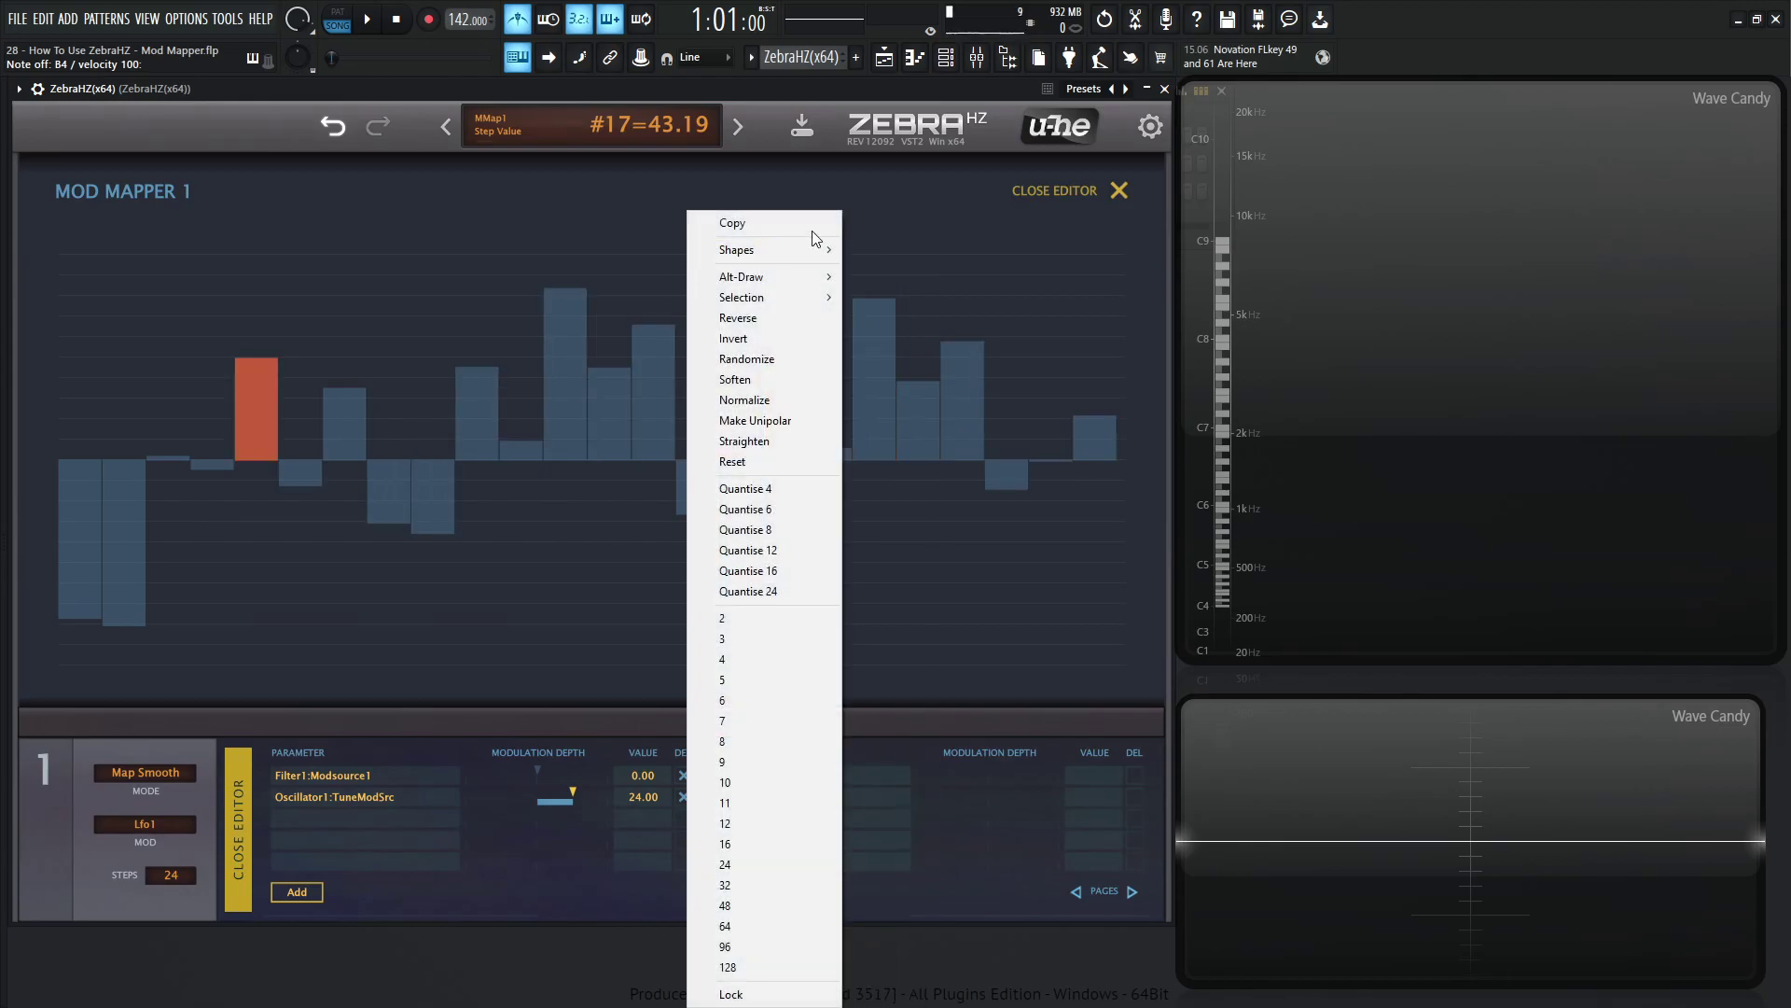
{"action": "mouse_move", "coordinate": [775, 250]}
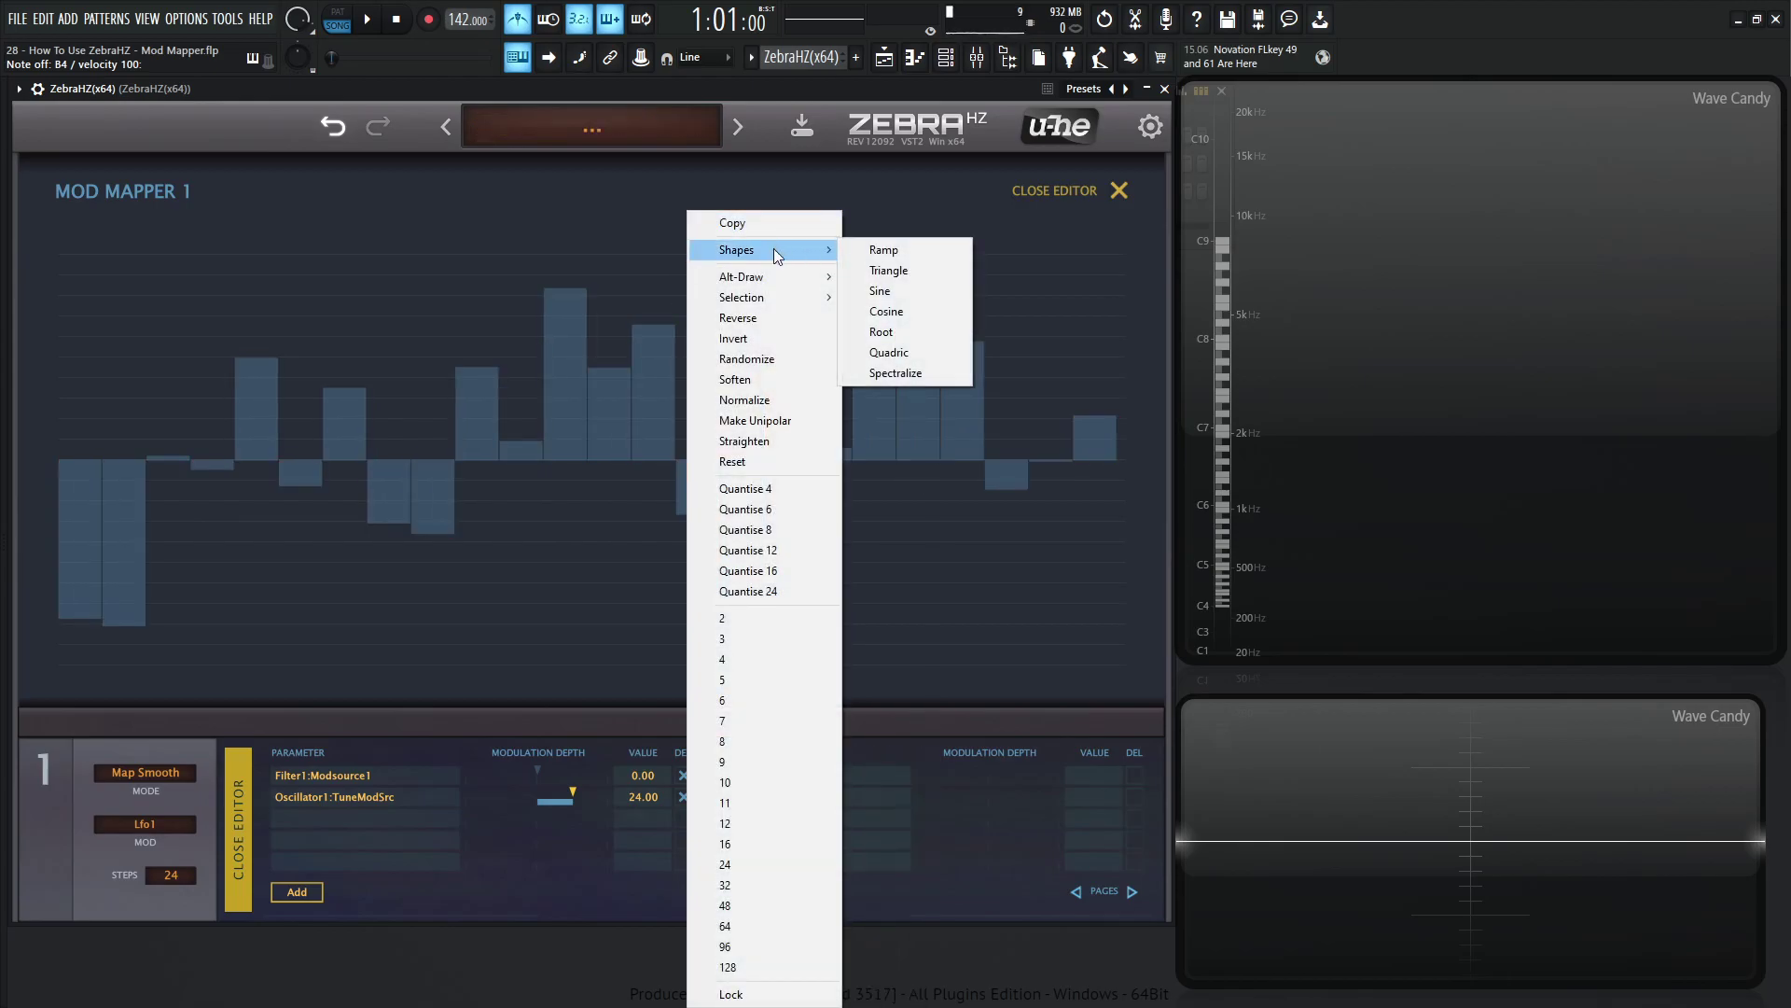
{"action": "left_click", "coordinate": [881, 291]}
Replace the sine with a smooth rising ramp from negative to positive.
{"action": "right_click", "coordinate": [702, 282]}
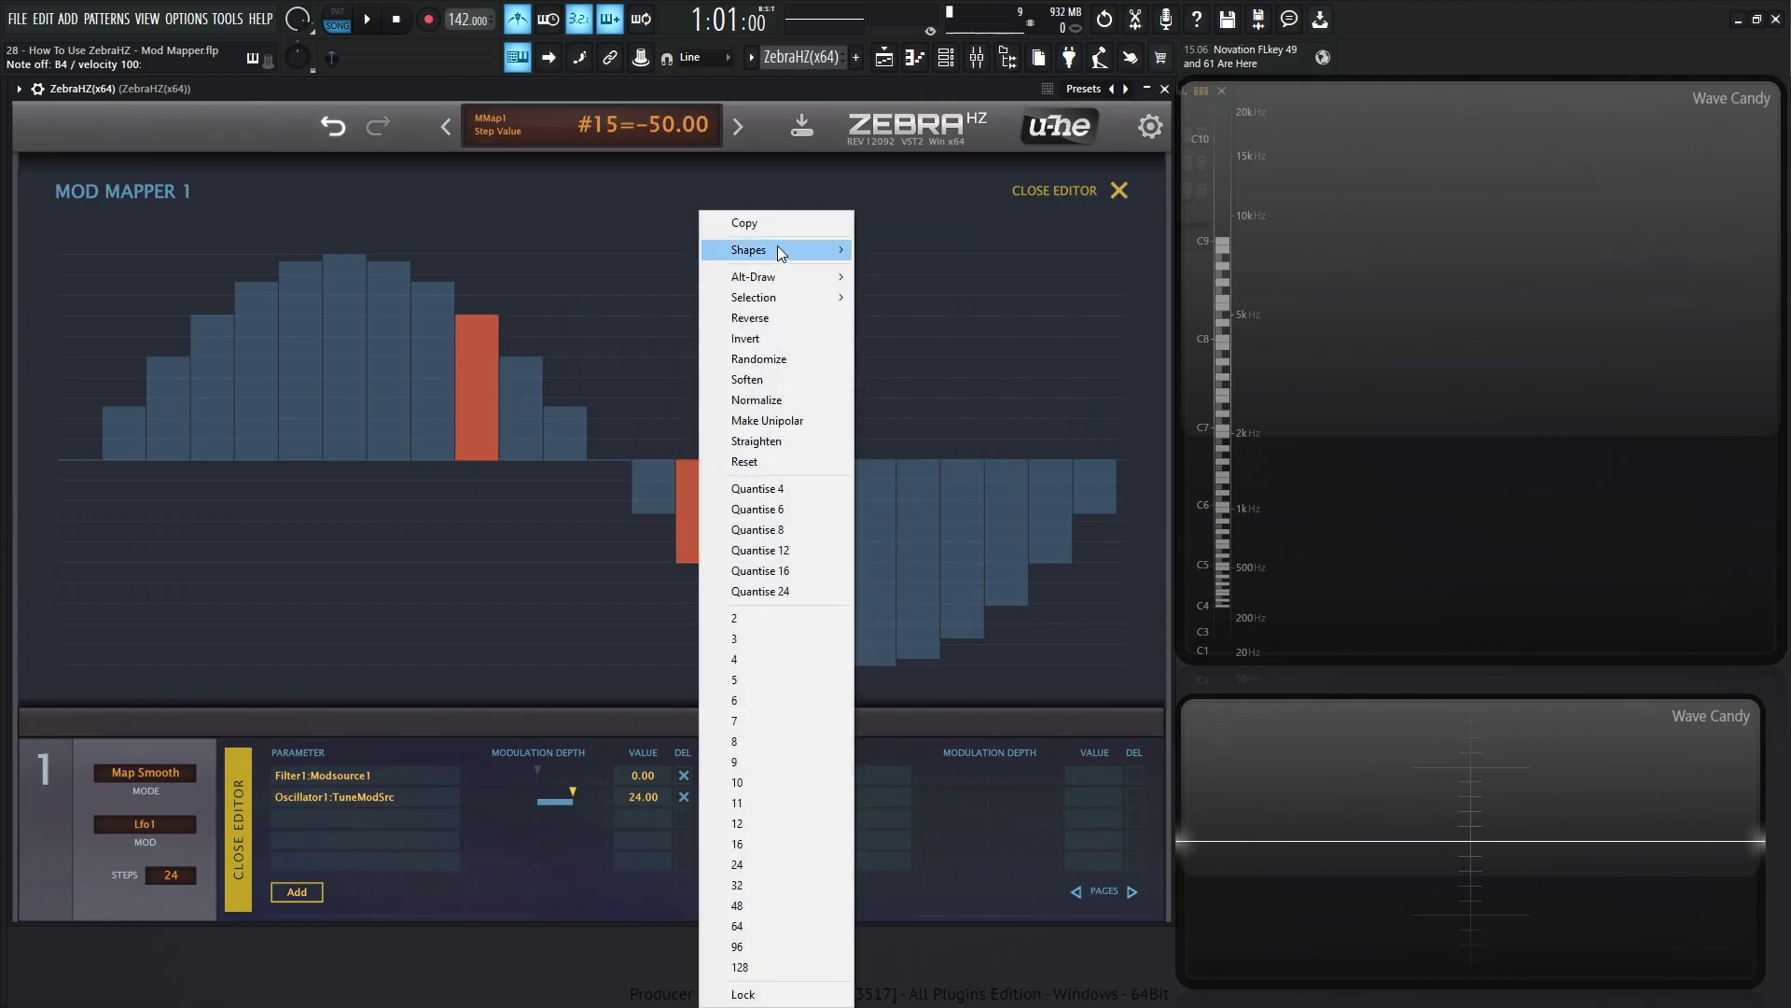
{"action": "mouse_move", "coordinate": [777, 248]}
{"action": "left_click", "coordinate": [910, 352]}
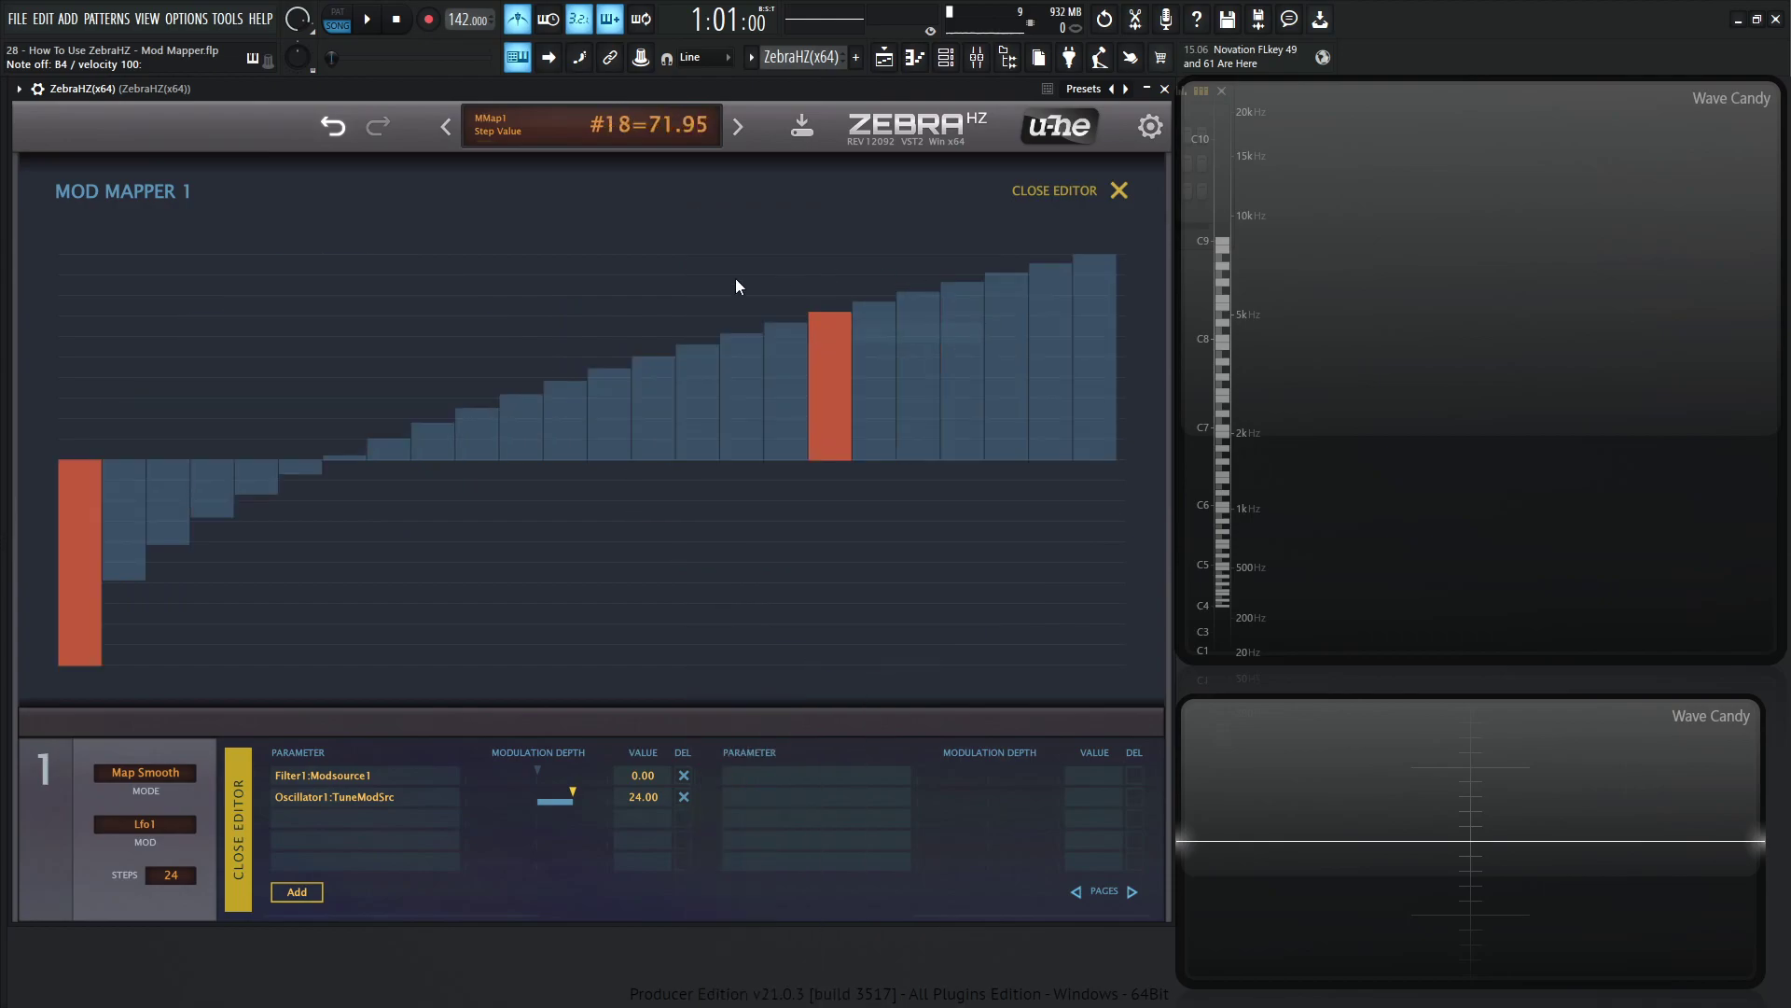
{"action": "right_click", "coordinate": [609, 287]}
{"action": "mouse_move", "coordinate": [714, 245]}
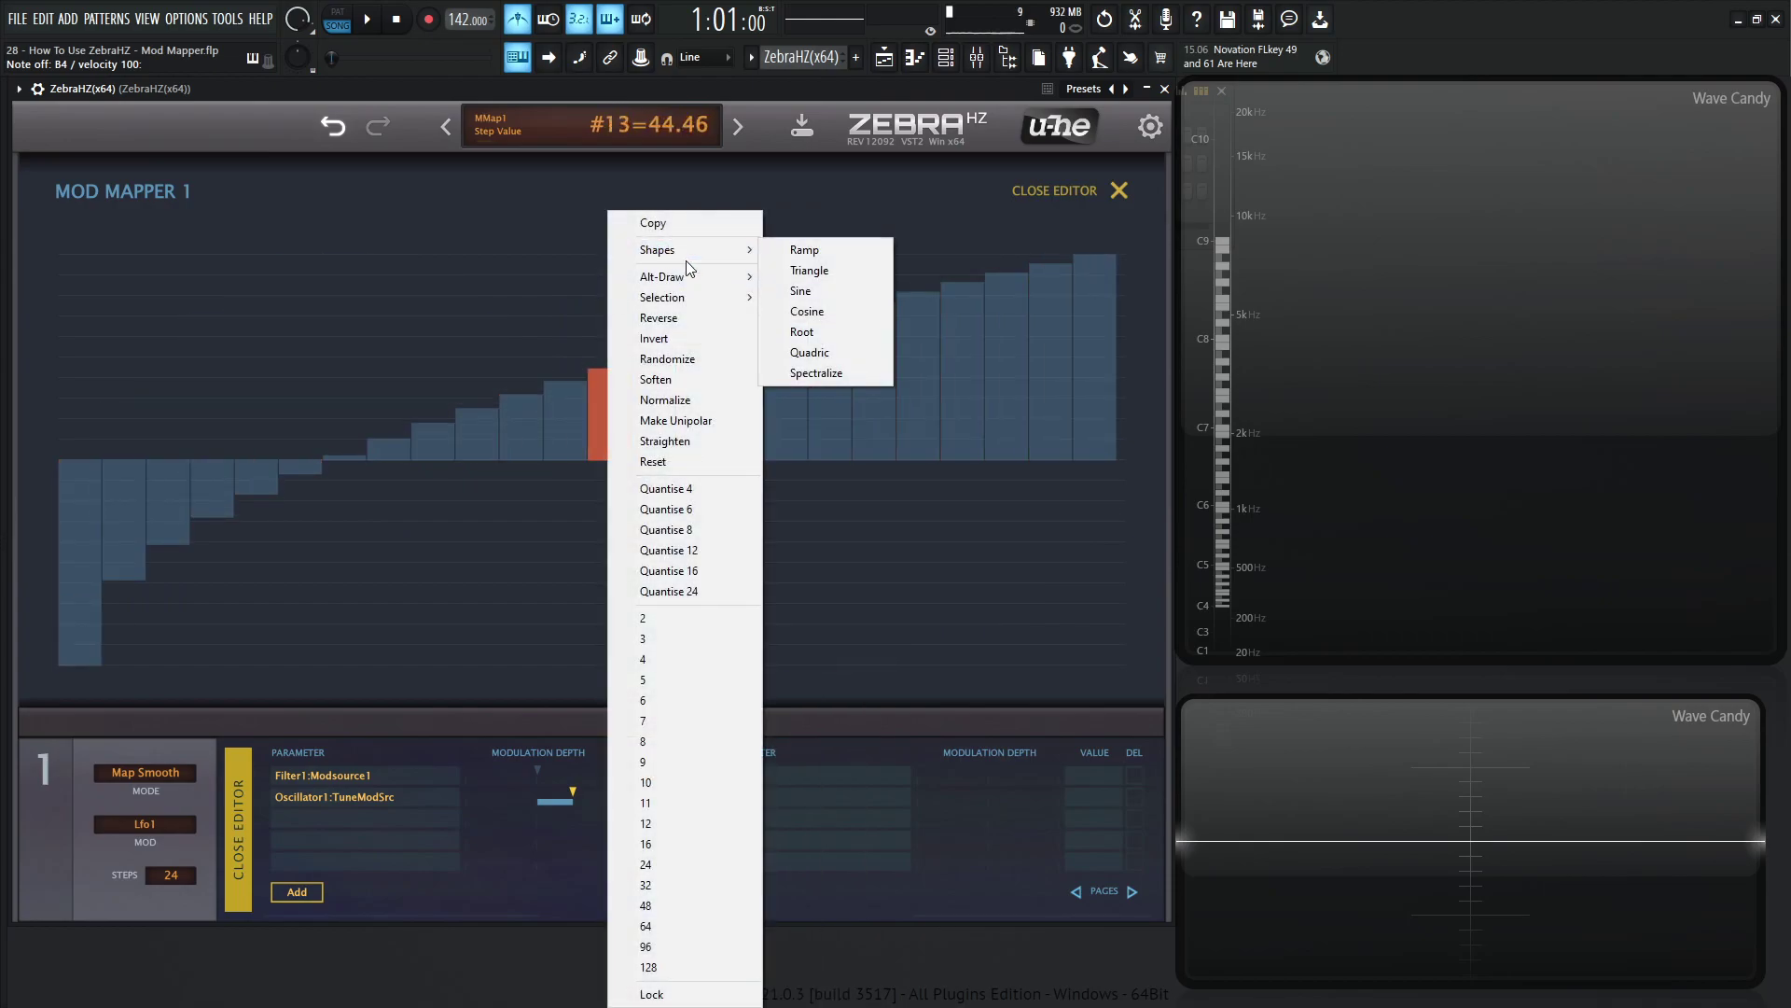
{"action": "mouse_move", "coordinate": [686, 272]}
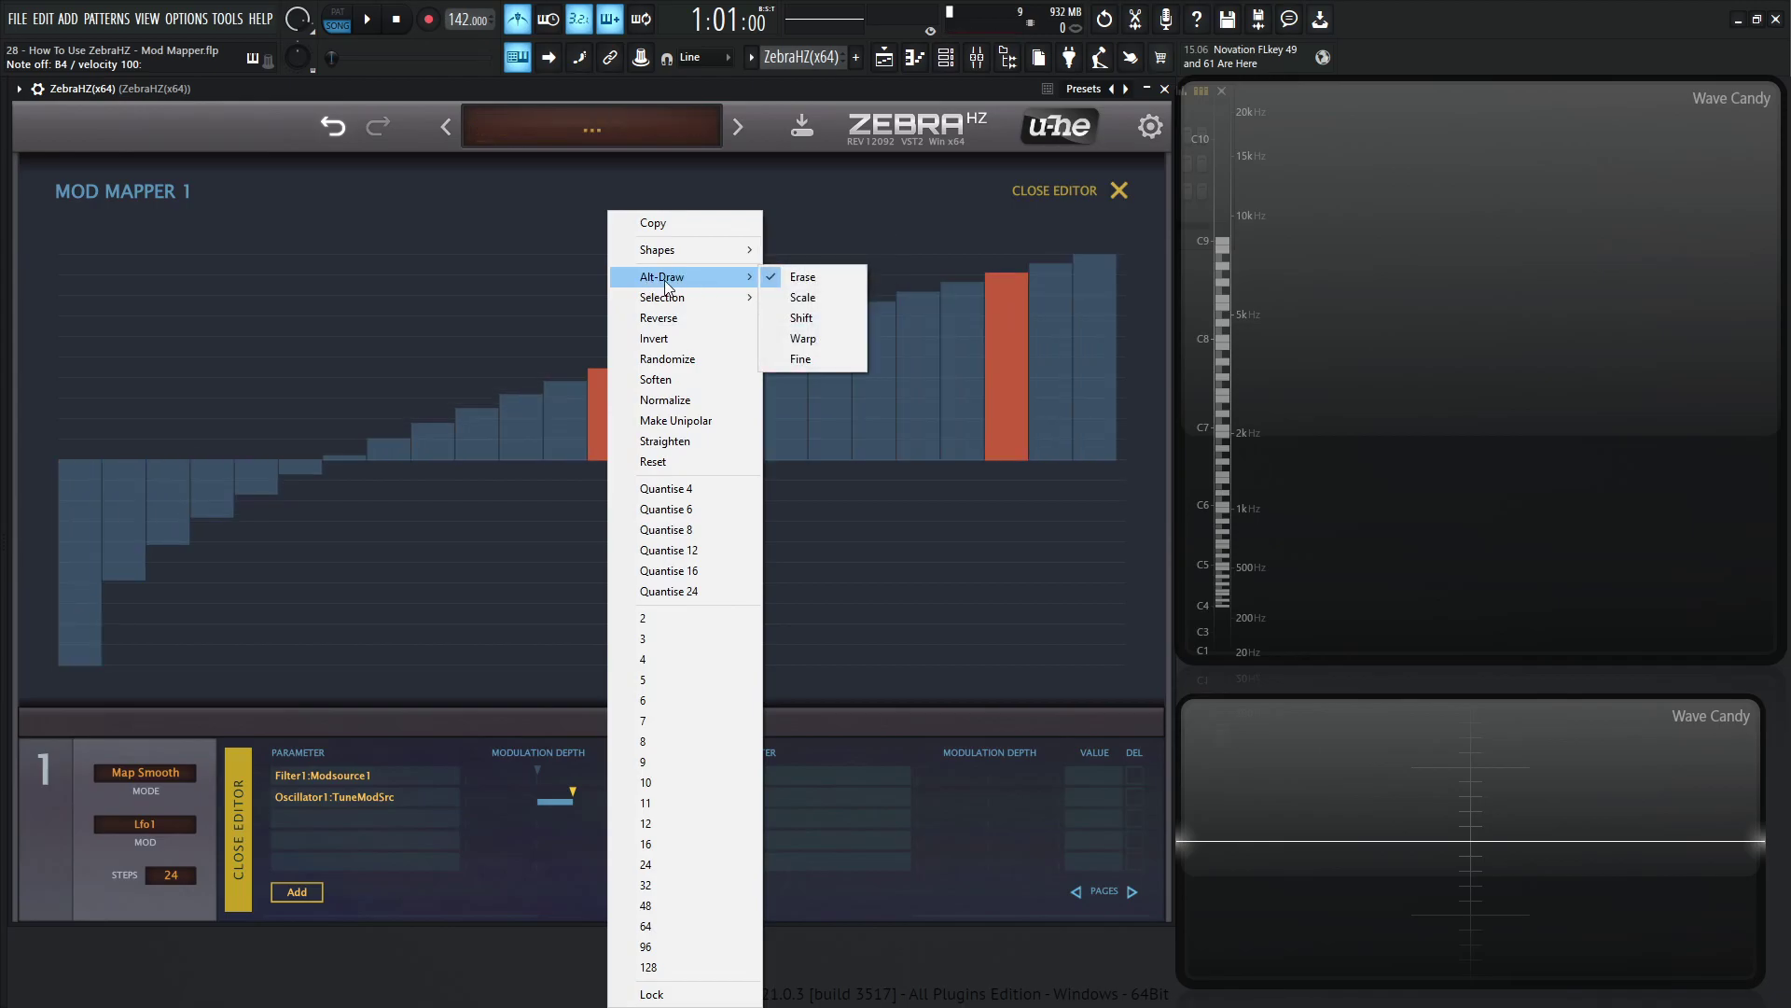
Erase steps 21–24 back to zero, then scale the step curve heights with Alt-Draw Scale.
{"action": "left_click", "coordinate": [960, 493]}
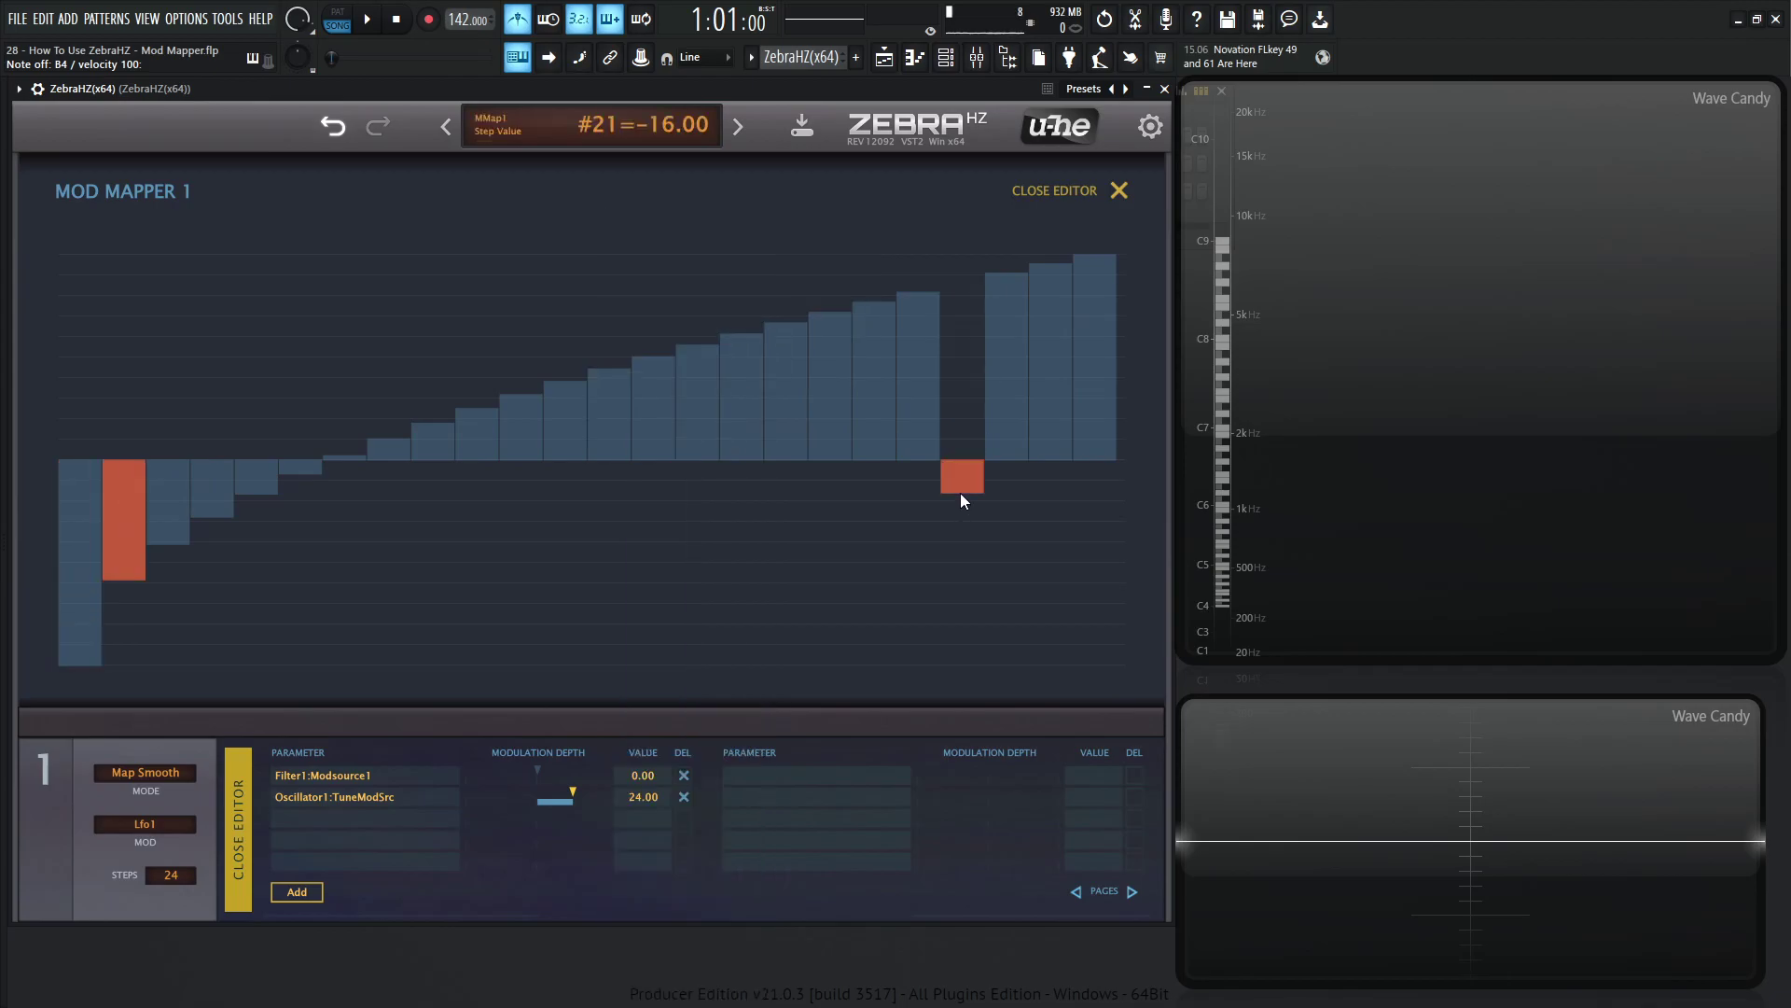
{"action": "mouse_move", "coordinate": [960, 493]}
{"action": "left_mouse_down"}
{"action": "mouse_move", "coordinate": [1090, 412]}
{"action": "mouse_move", "coordinate": [526, 382]}
{"action": "mouse_move", "coordinate": [58, 402]}
{"action": "mouse_move", "coordinate": [1087, 437]}
{"action": "mouse_move", "coordinate": [381, 385]}
{"action": "mouse_move", "coordinate": [190, 401]}
{"action": "mouse_move", "coordinate": [1113, 381]}
{"action": "left_mouse_up"}
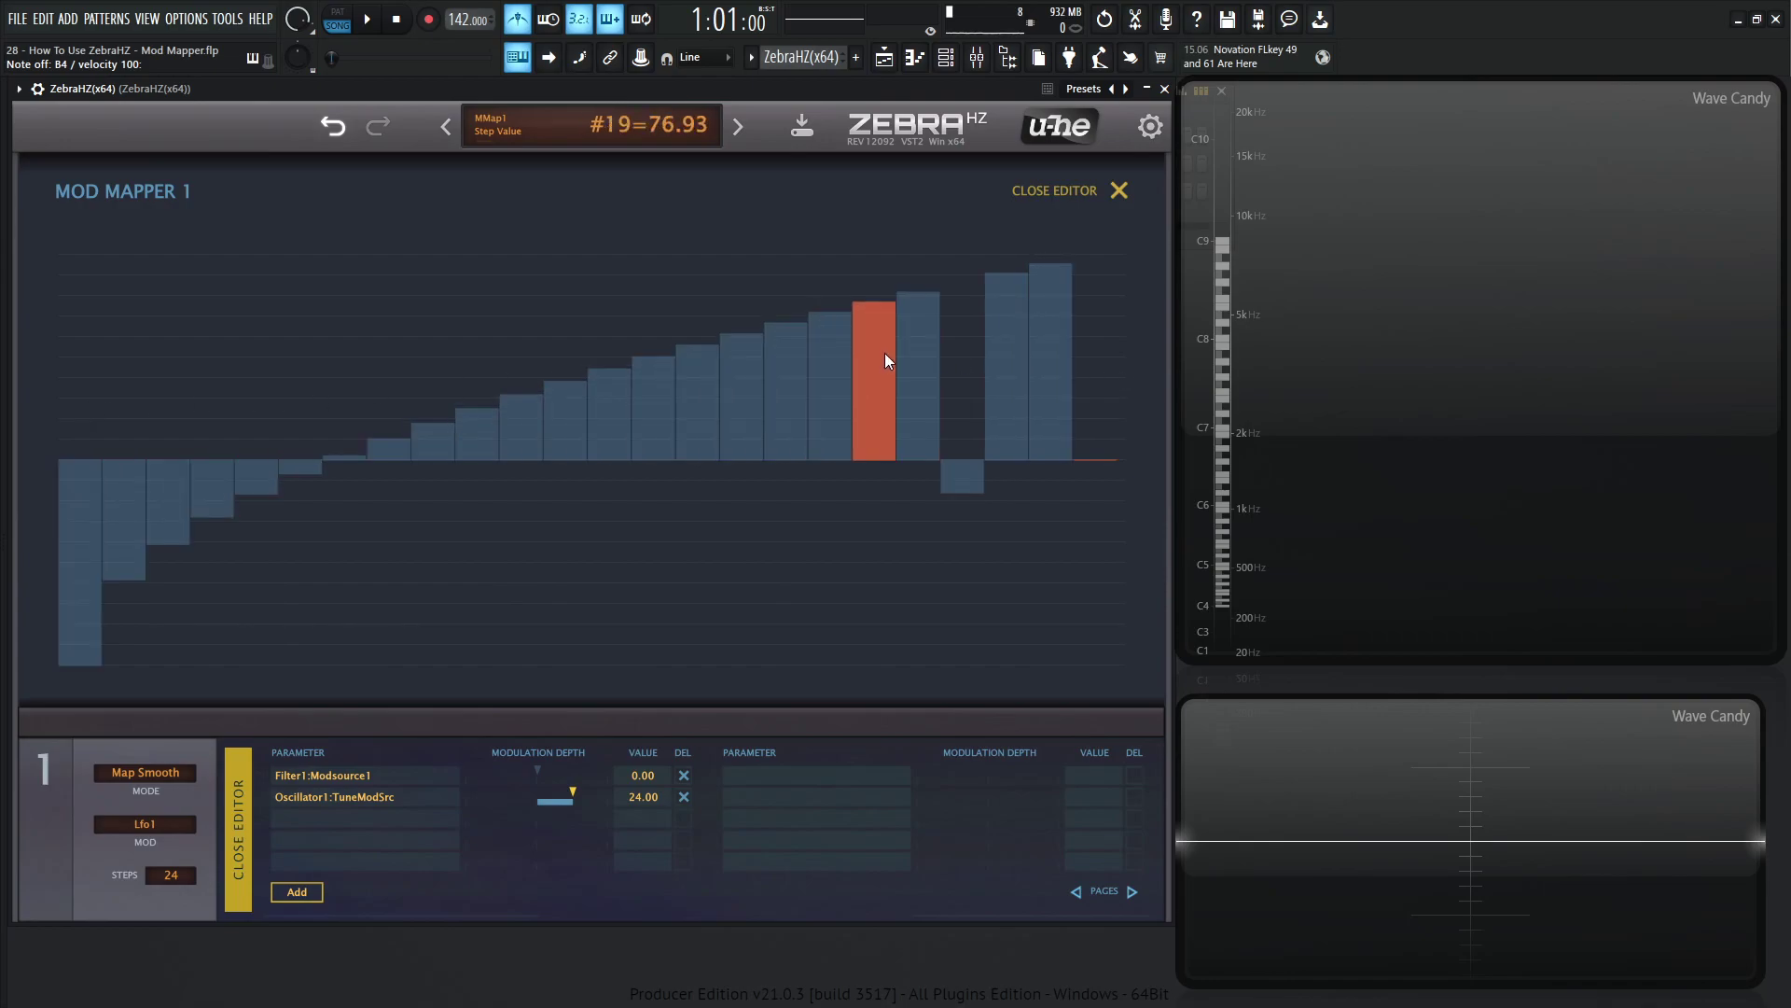
{"action": "right_click", "coordinate": [885, 326]}
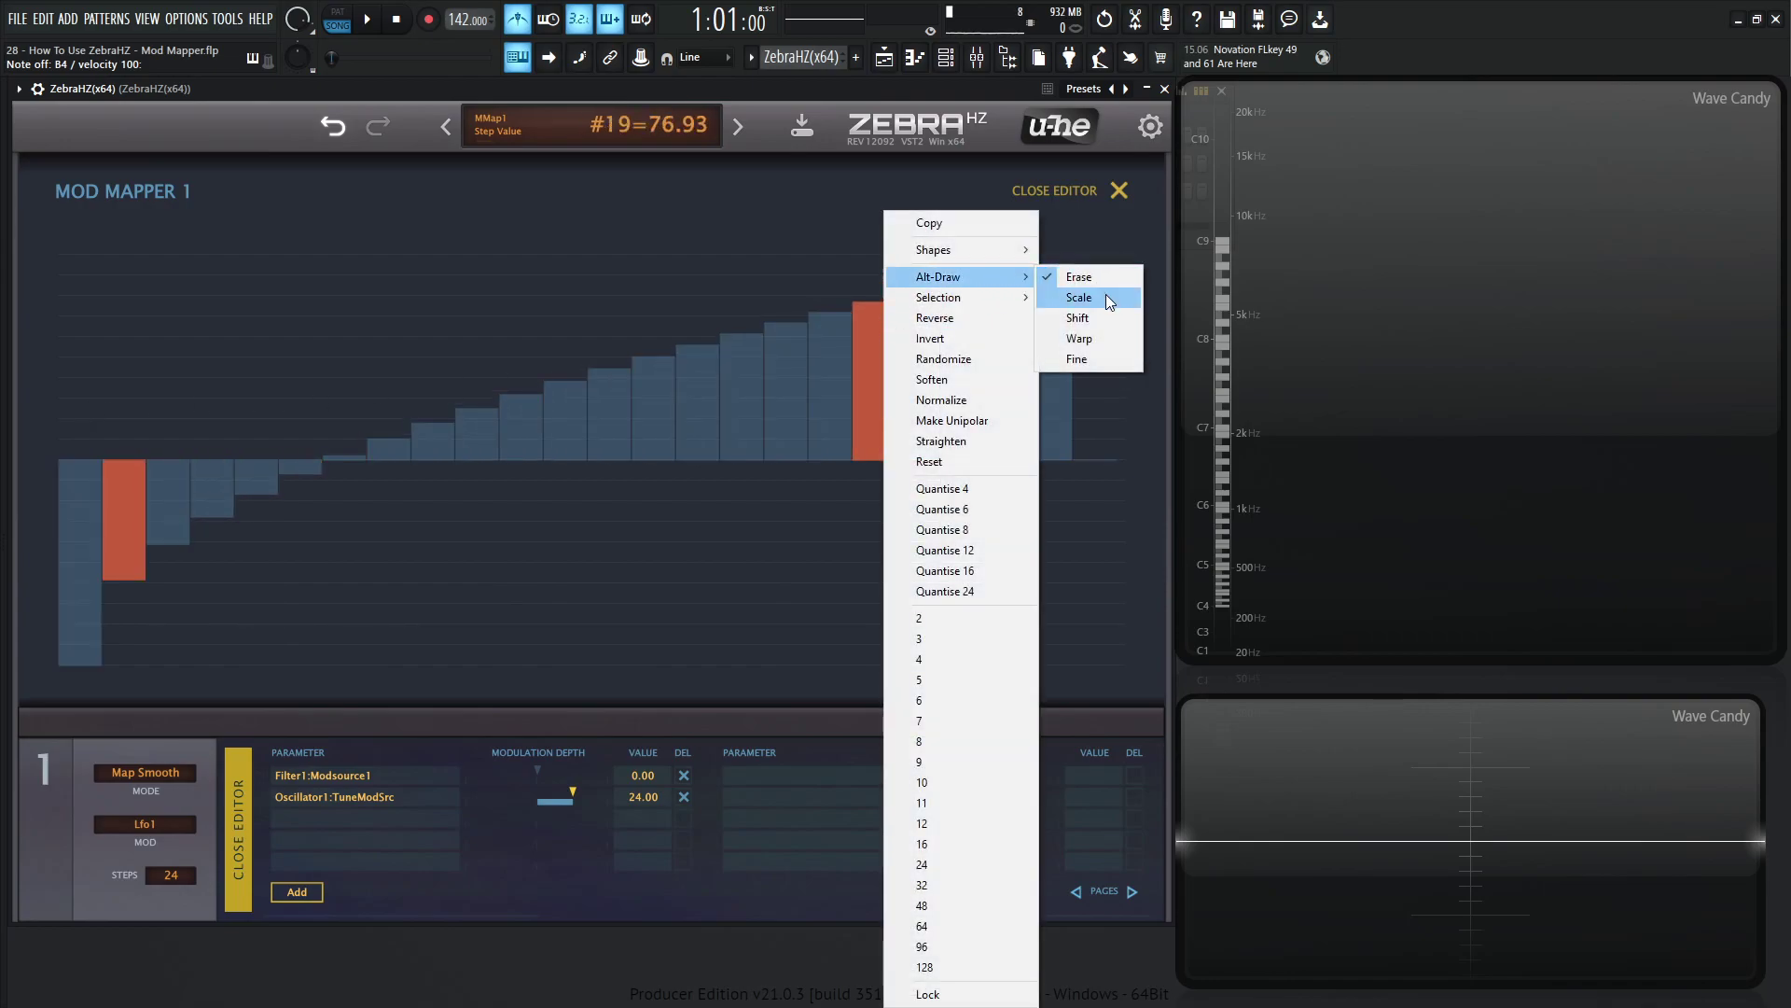
{"action": "left_click", "coordinate": [1106, 294]}
{"action": "mouse_move", "coordinate": [1028, 348]}
{"action": "left_mouse_down"}
{"action": "mouse_move", "coordinate": [900, 346]}
{"action": "mouse_move", "coordinate": [844, 278]}
{"action": "mouse_move", "coordinate": [869, 484]}
{"action": "mouse_move", "coordinate": [881, 426]}
{"action": "mouse_move", "coordinate": [887, 447]}
{"action": "mouse_move", "coordinate": [877, 329]}
{"action": "mouse_move", "coordinate": [893, 434]}
{"action": "mouse_move", "coordinate": [846, 344]}
{"action": "mouse_move", "coordinate": [642, 338]}
{"action": "mouse_move", "coordinate": [976, 318]}
{"action": "mouse_move", "coordinate": [821, 321]}
{"action": "left_mouse_up"}
Warp the whole step curve using the Warp Alt-Draw mode.
{"action": "right_click", "coordinate": [858, 316]}
{"action": "left_click", "coordinate": [1053, 301]}
{"action": "right_click", "coordinate": [757, 308]}
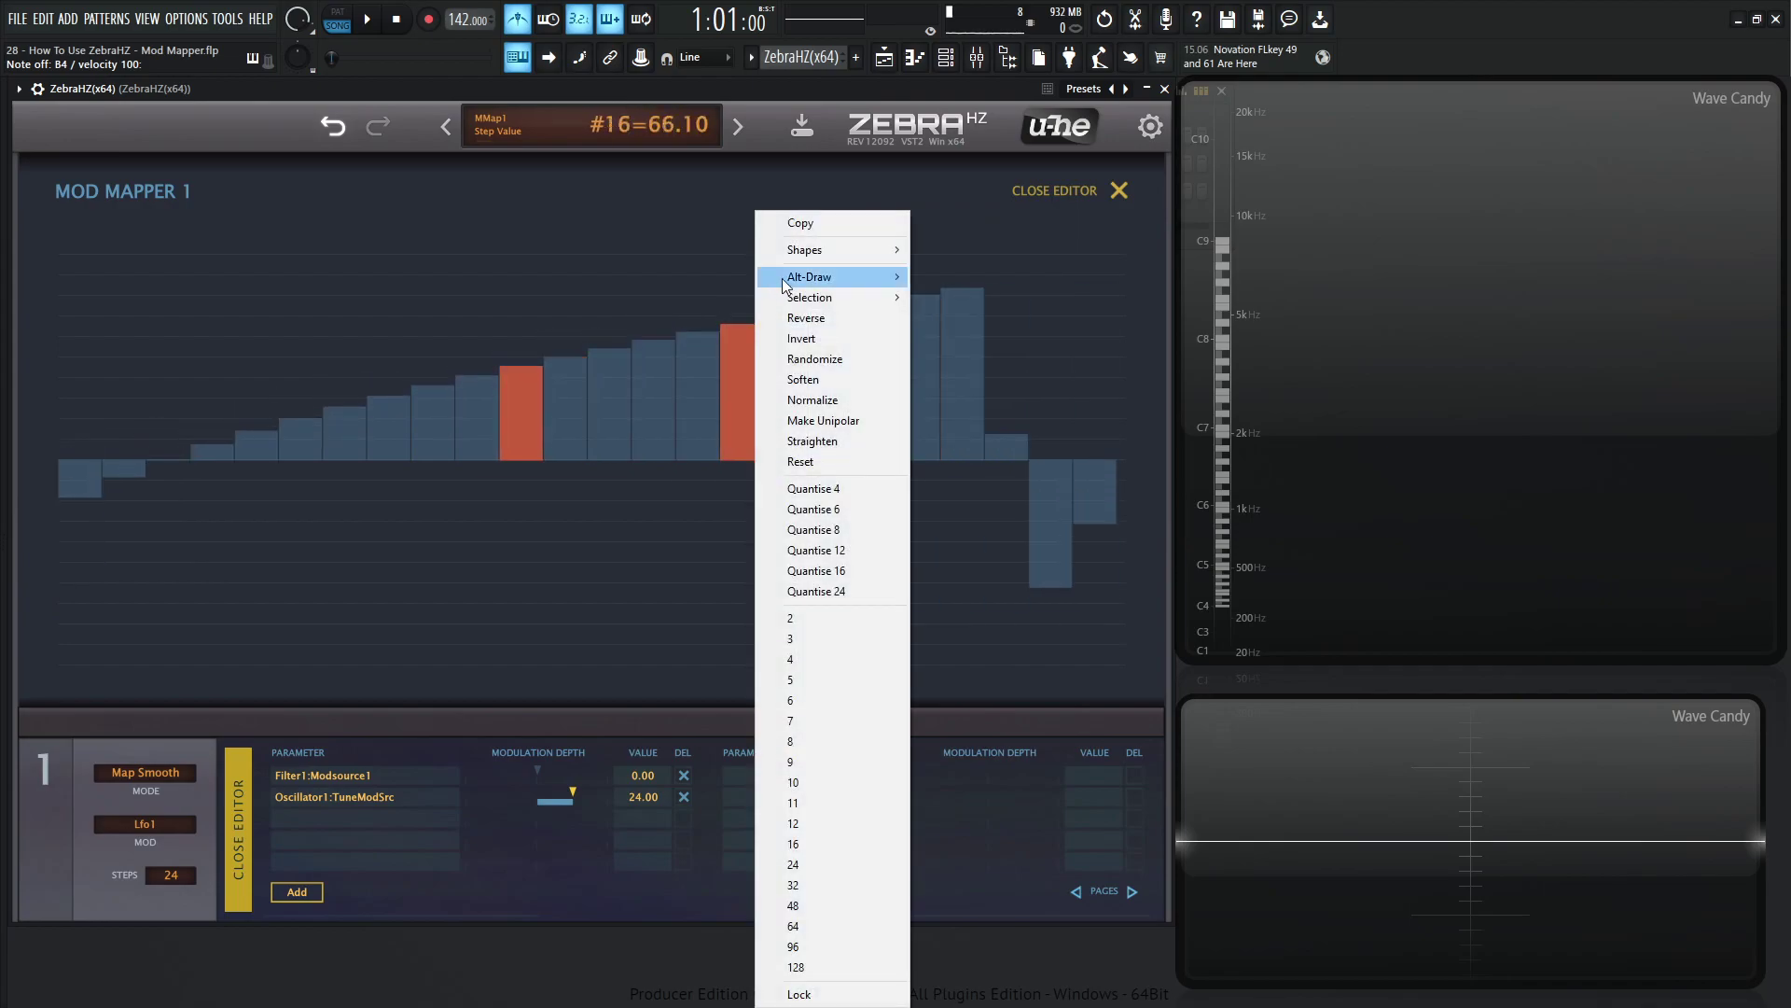
{"action": "mouse_move", "coordinate": [853, 282]}
{"action": "left_click", "coordinate": [967, 360]}
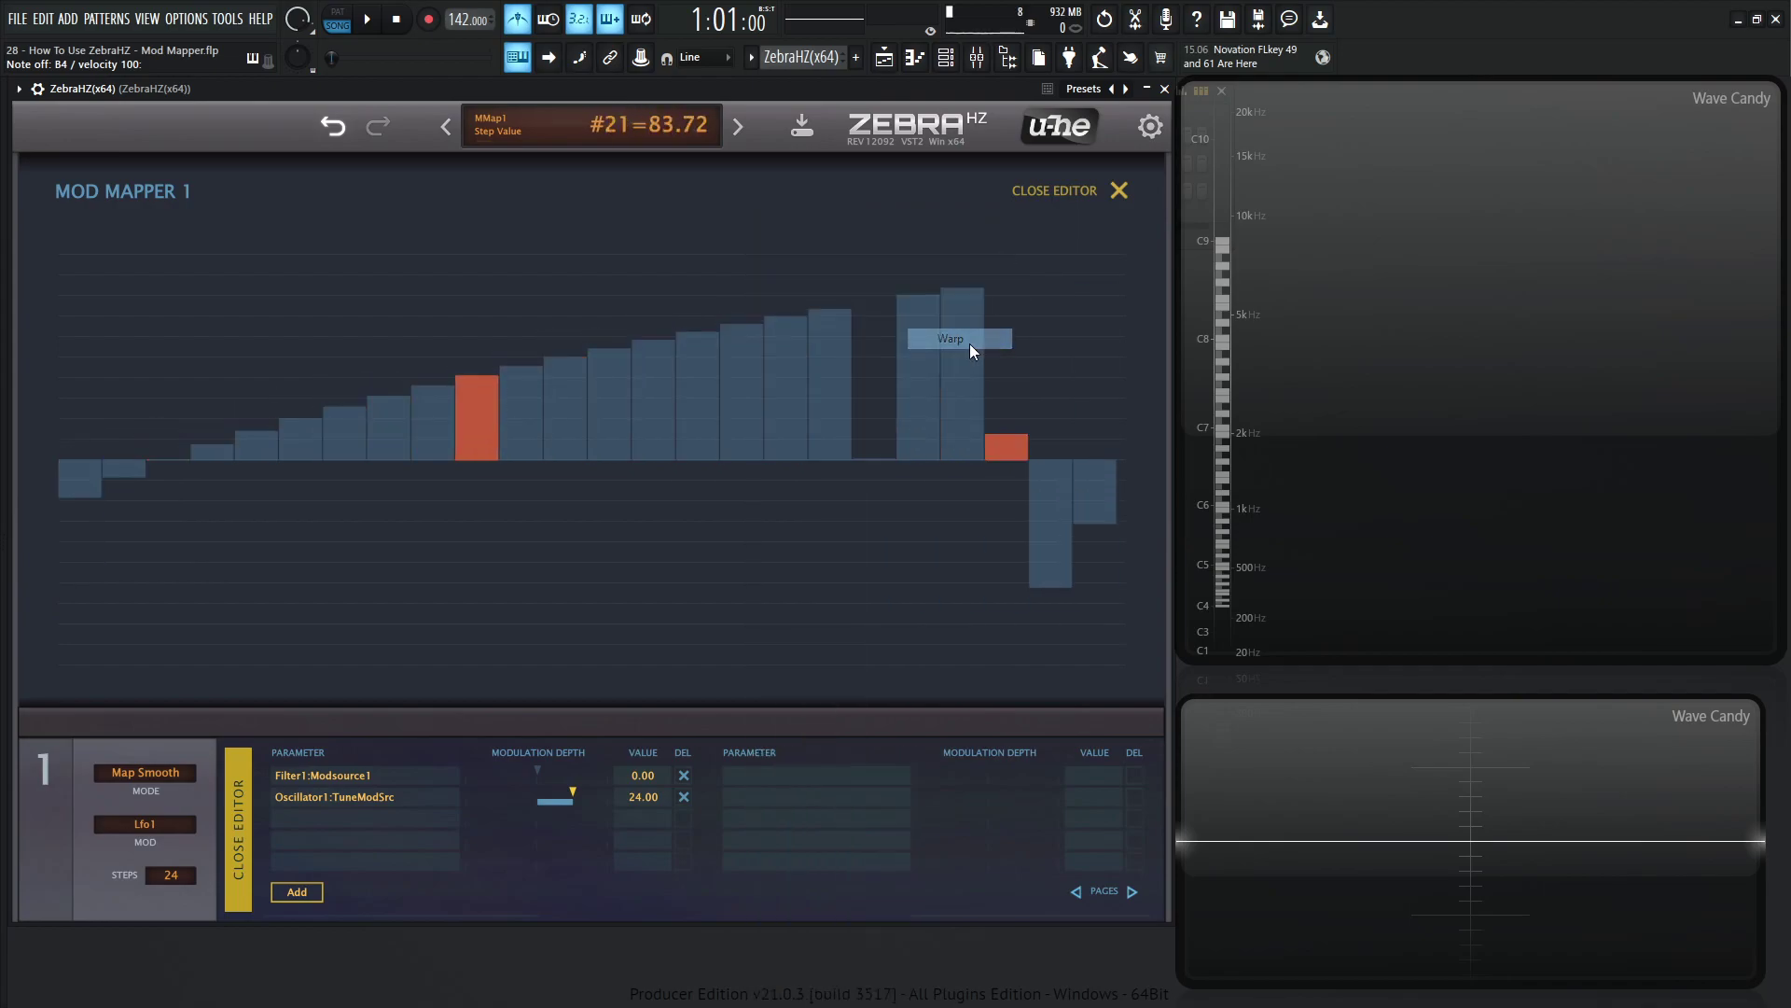
{"action": "mouse_move", "coordinate": [897, 361]}
{"action": "left_mouse_down"}
{"action": "mouse_move", "coordinate": [737, 403]}
{"action": "mouse_move", "coordinate": [698, 511]}
{"action": "mouse_move", "coordinate": [739, 242]}
{"action": "mouse_move", "coordinate": [766, 377]}
{"action": "left_mouse_up"}
Fine-tune step 20 upward using the Fine Alt-Draw mode.
{"action": "right_click", "coordinate": [765, 377]}
{"action": "mouse_move", "coordinate": [895, 277]}
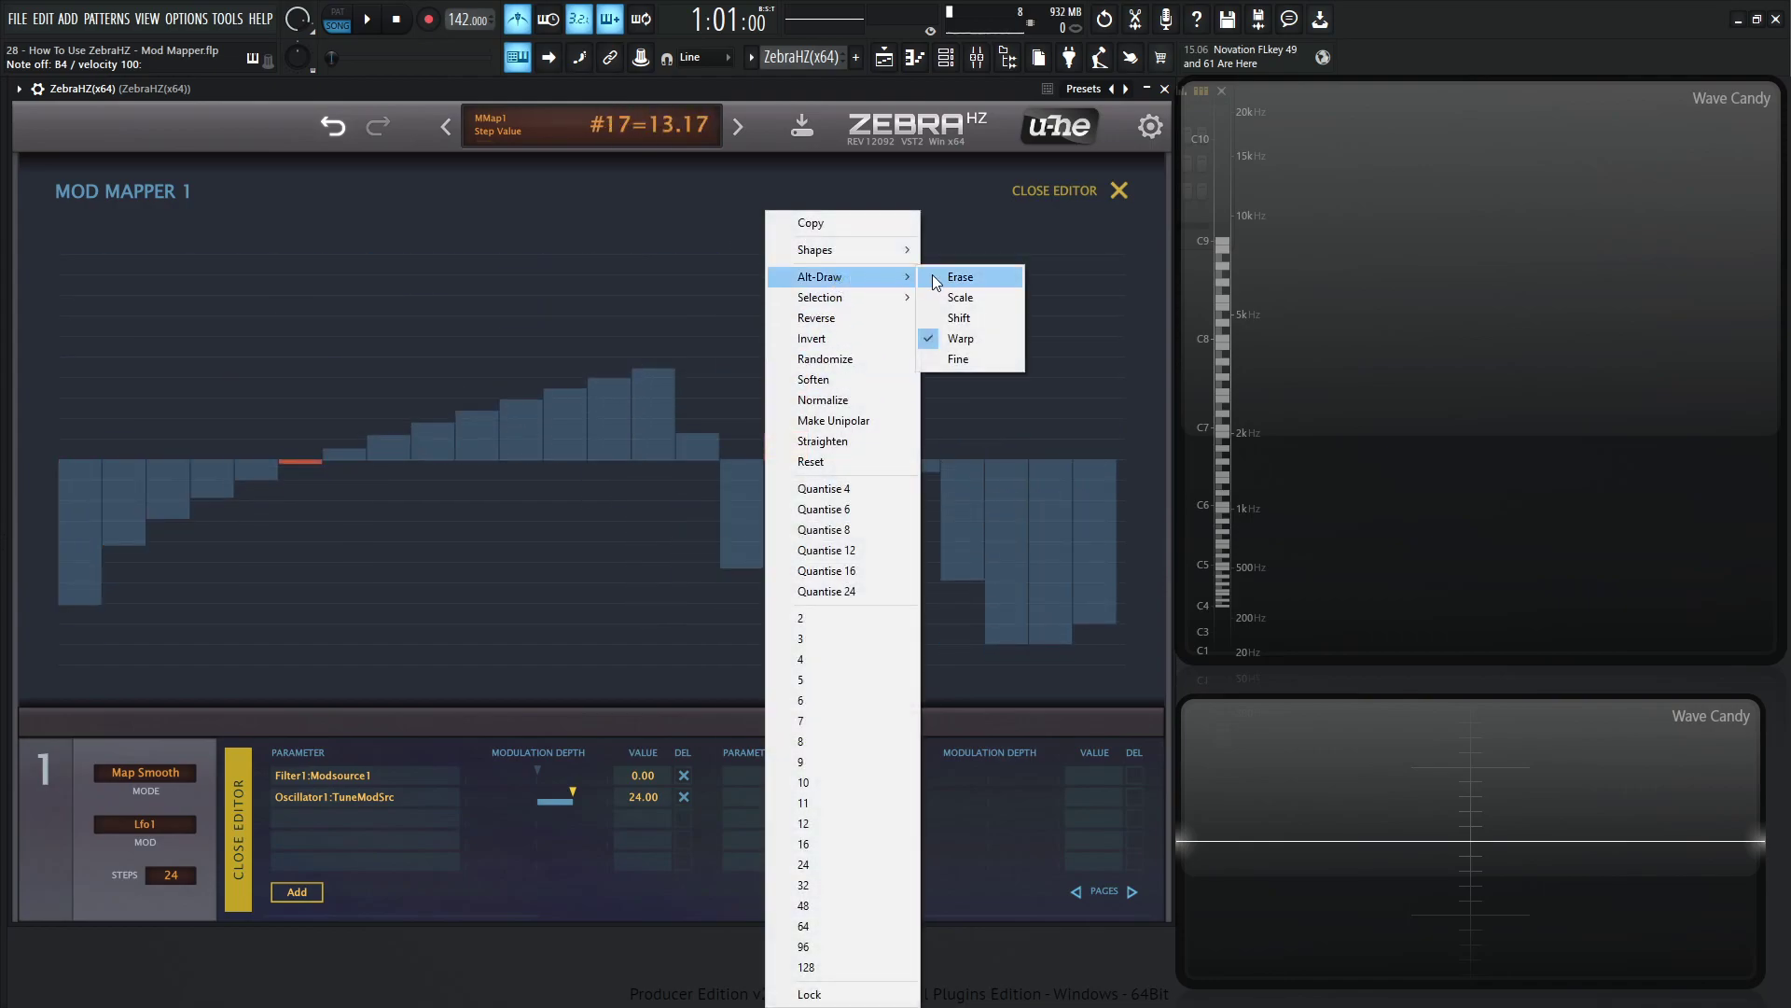
{"action": "left_click", "coordinate": [976, 367]}
{"action": "mouse_move", "coordinate": [891, 364]}
{"action": "left_mouse_down"}
{"action": "mouse_move", "coordinate": [848, 261]}
{"action": "mouse_move", "coordinate": [857, 528]}
{"action": "mouse_move", "coordinate": [829, 199]}
{"action": "left_mouse_up"}
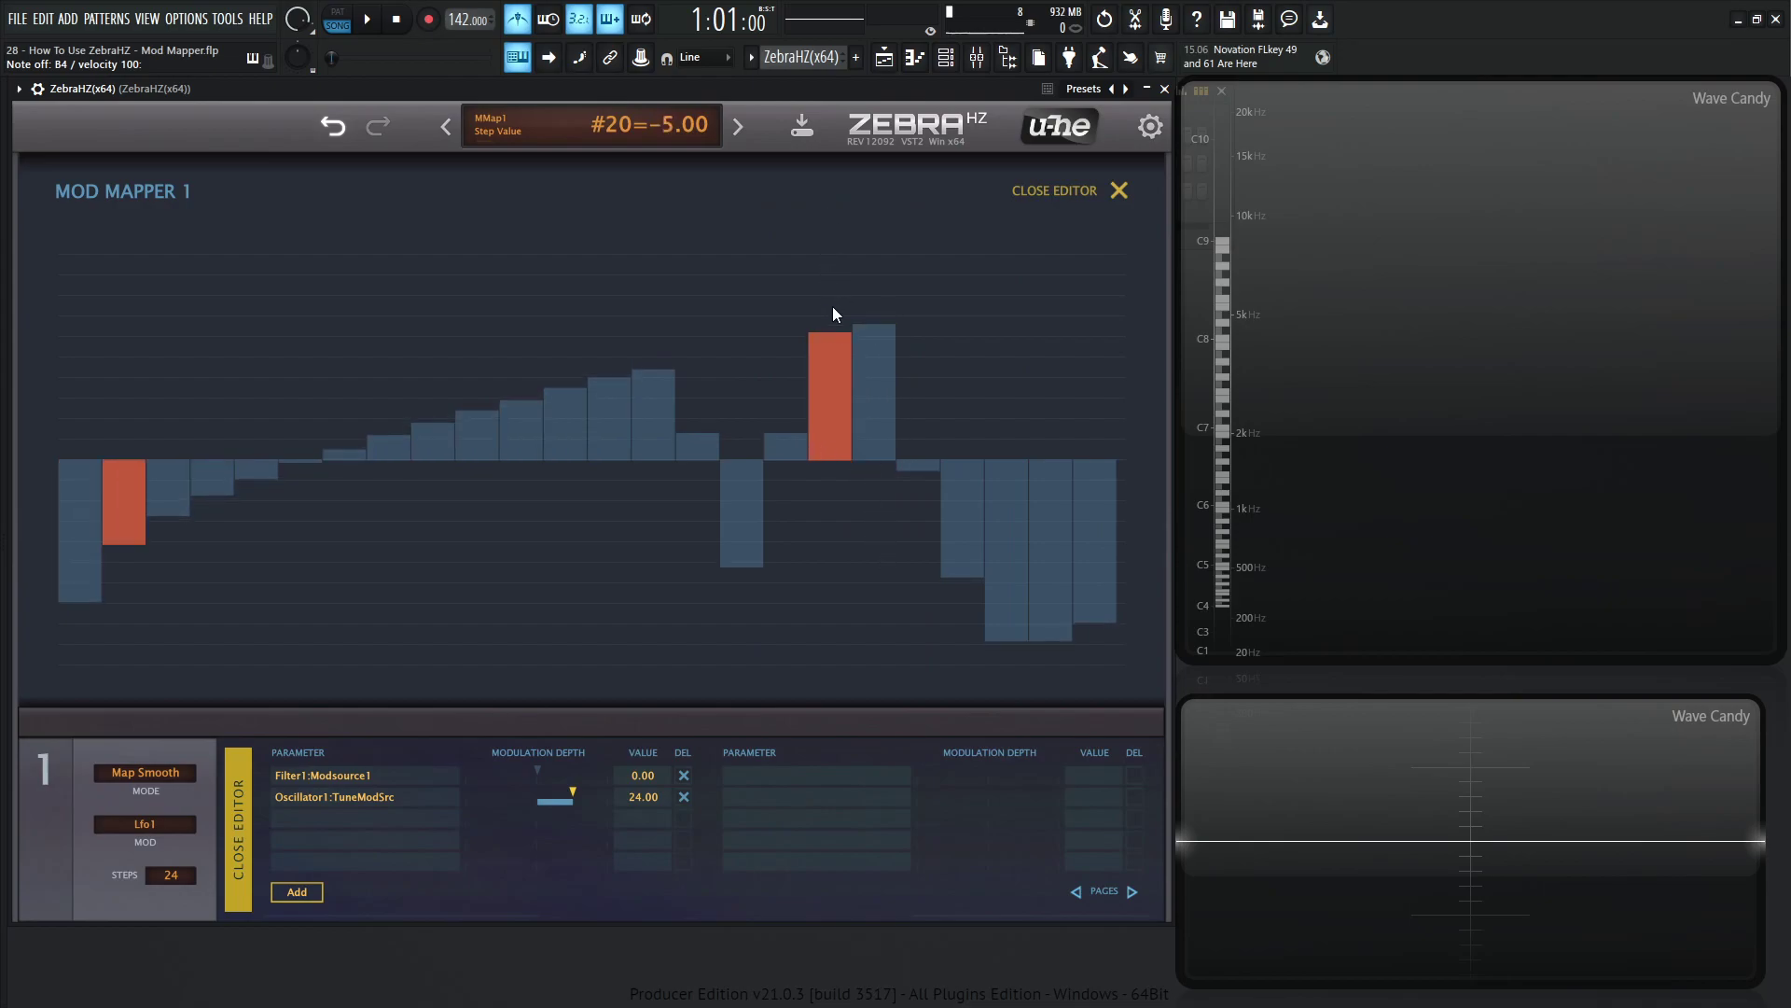
Reverse the order of Mod Mapper 1's steps and soften them into smoother values.
{"action": "right_click", "coordinate": [775, 300]}
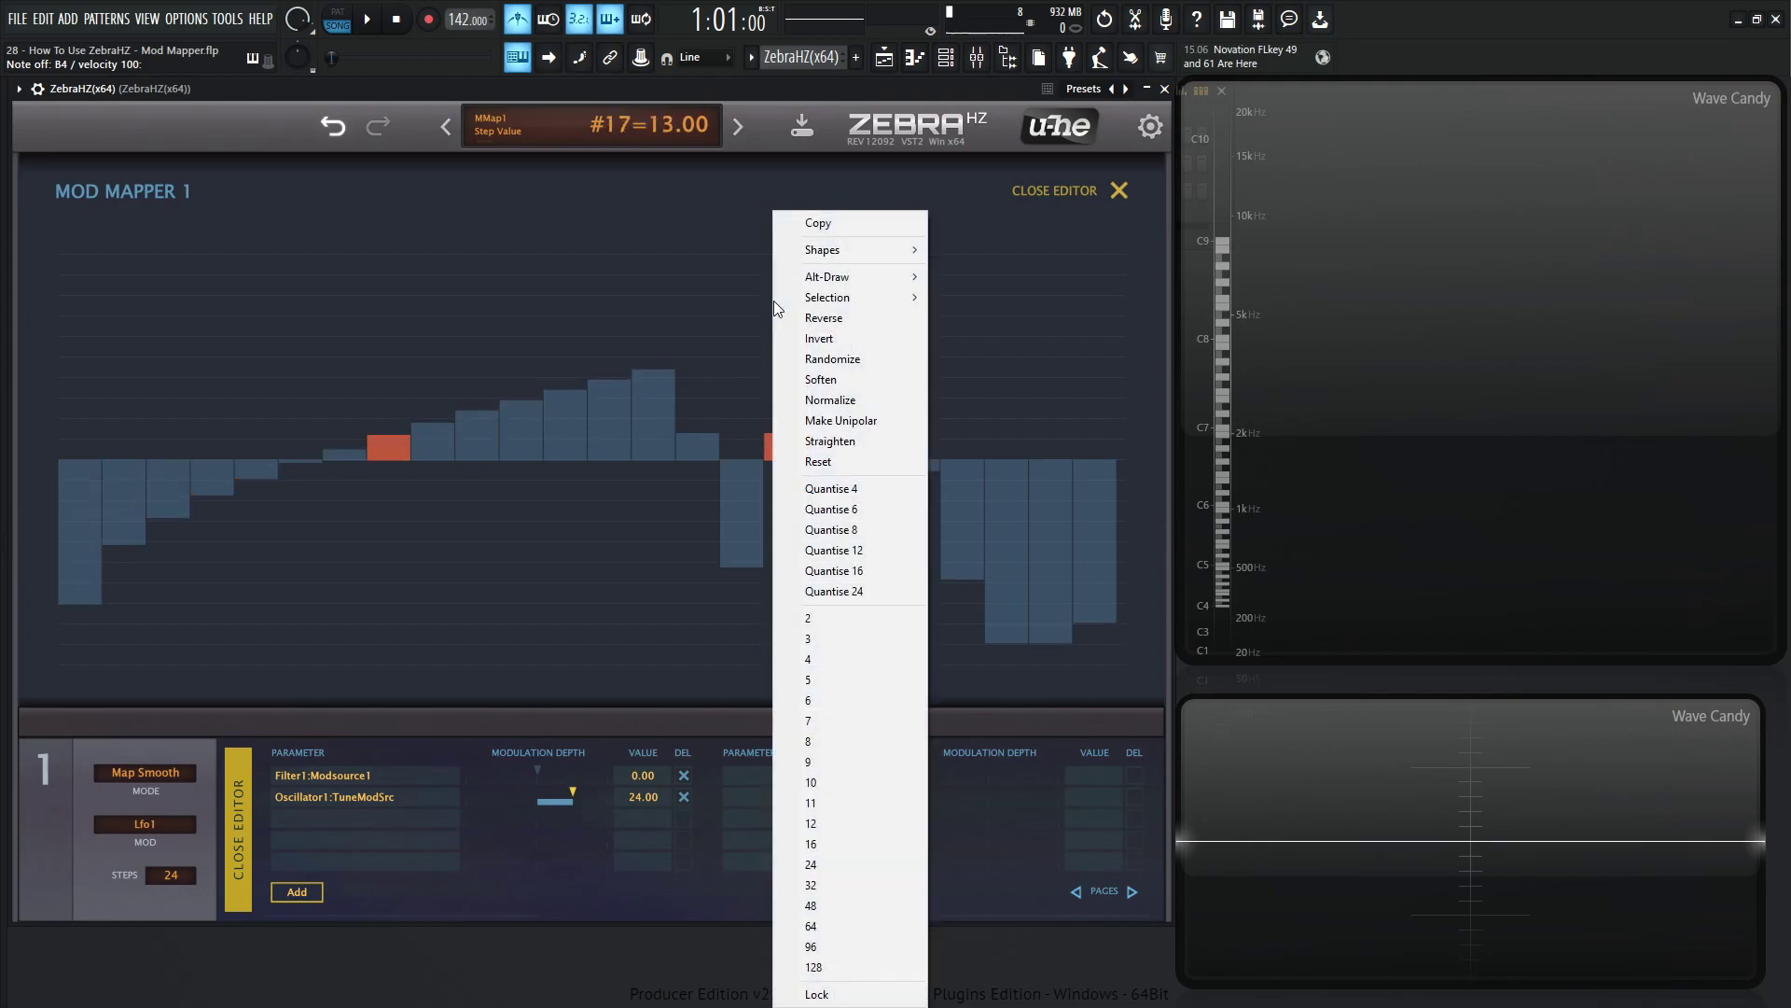
{"action": "left_click", "coordinate": [862, 313]}
{"action": "right_click", "coordinate": [860, 312]}
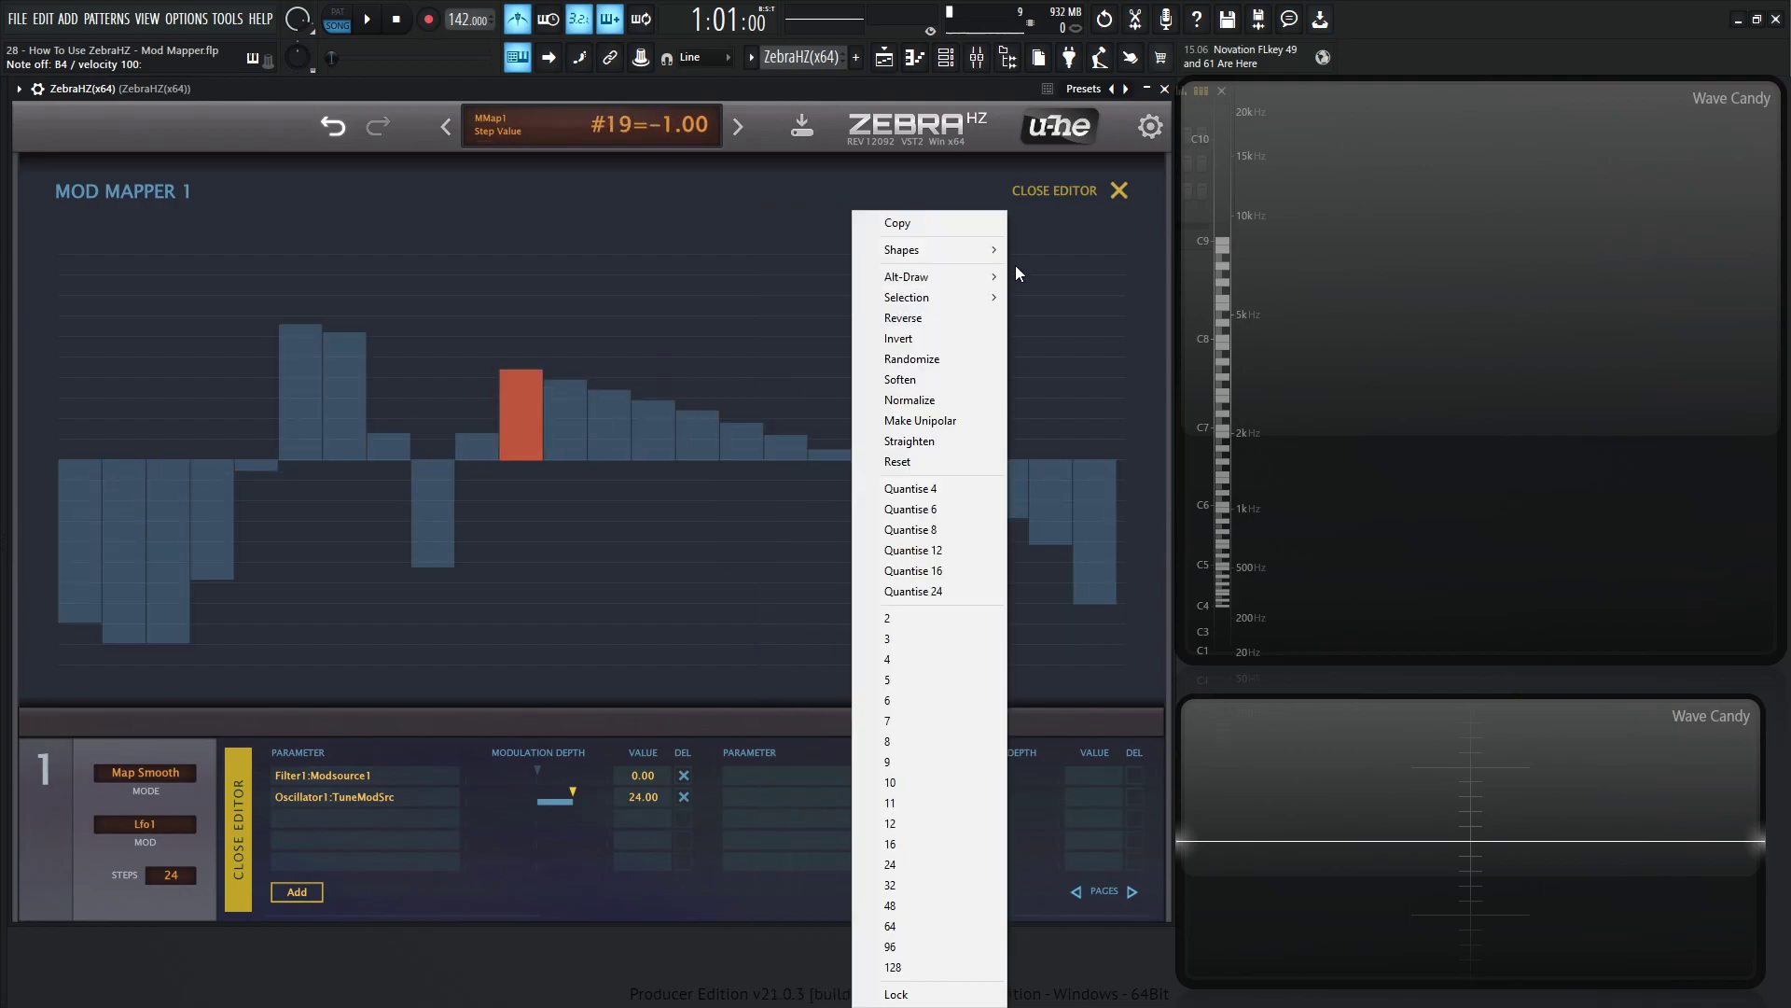
{"action": "left_click", "coordinate": [964, 381]}
Normalize the steps to full height and make them unipolar.
{"action": "right_click", "coordinate": [720, 297]}
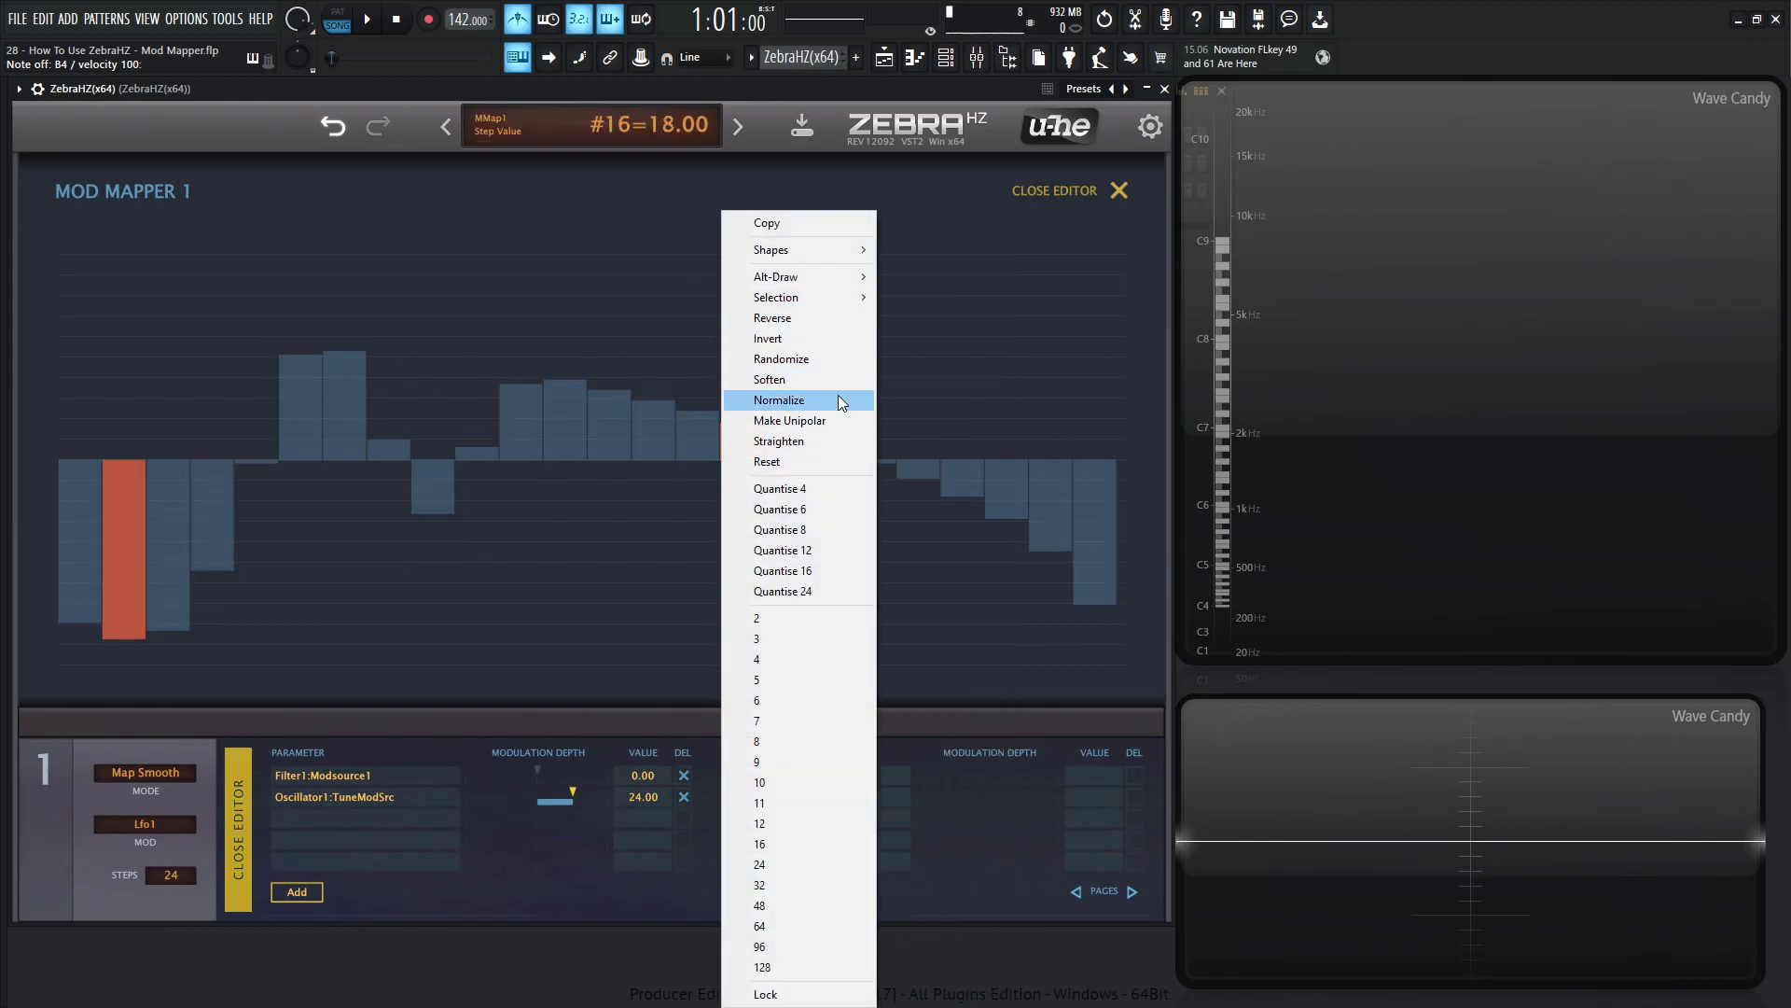
{"action": "left_click", "coordinate": [838, 394]}
{"action": "right_click", "coordinate": [841, 337]}
{"action": "left_click", "coordinate": [964, 420]}
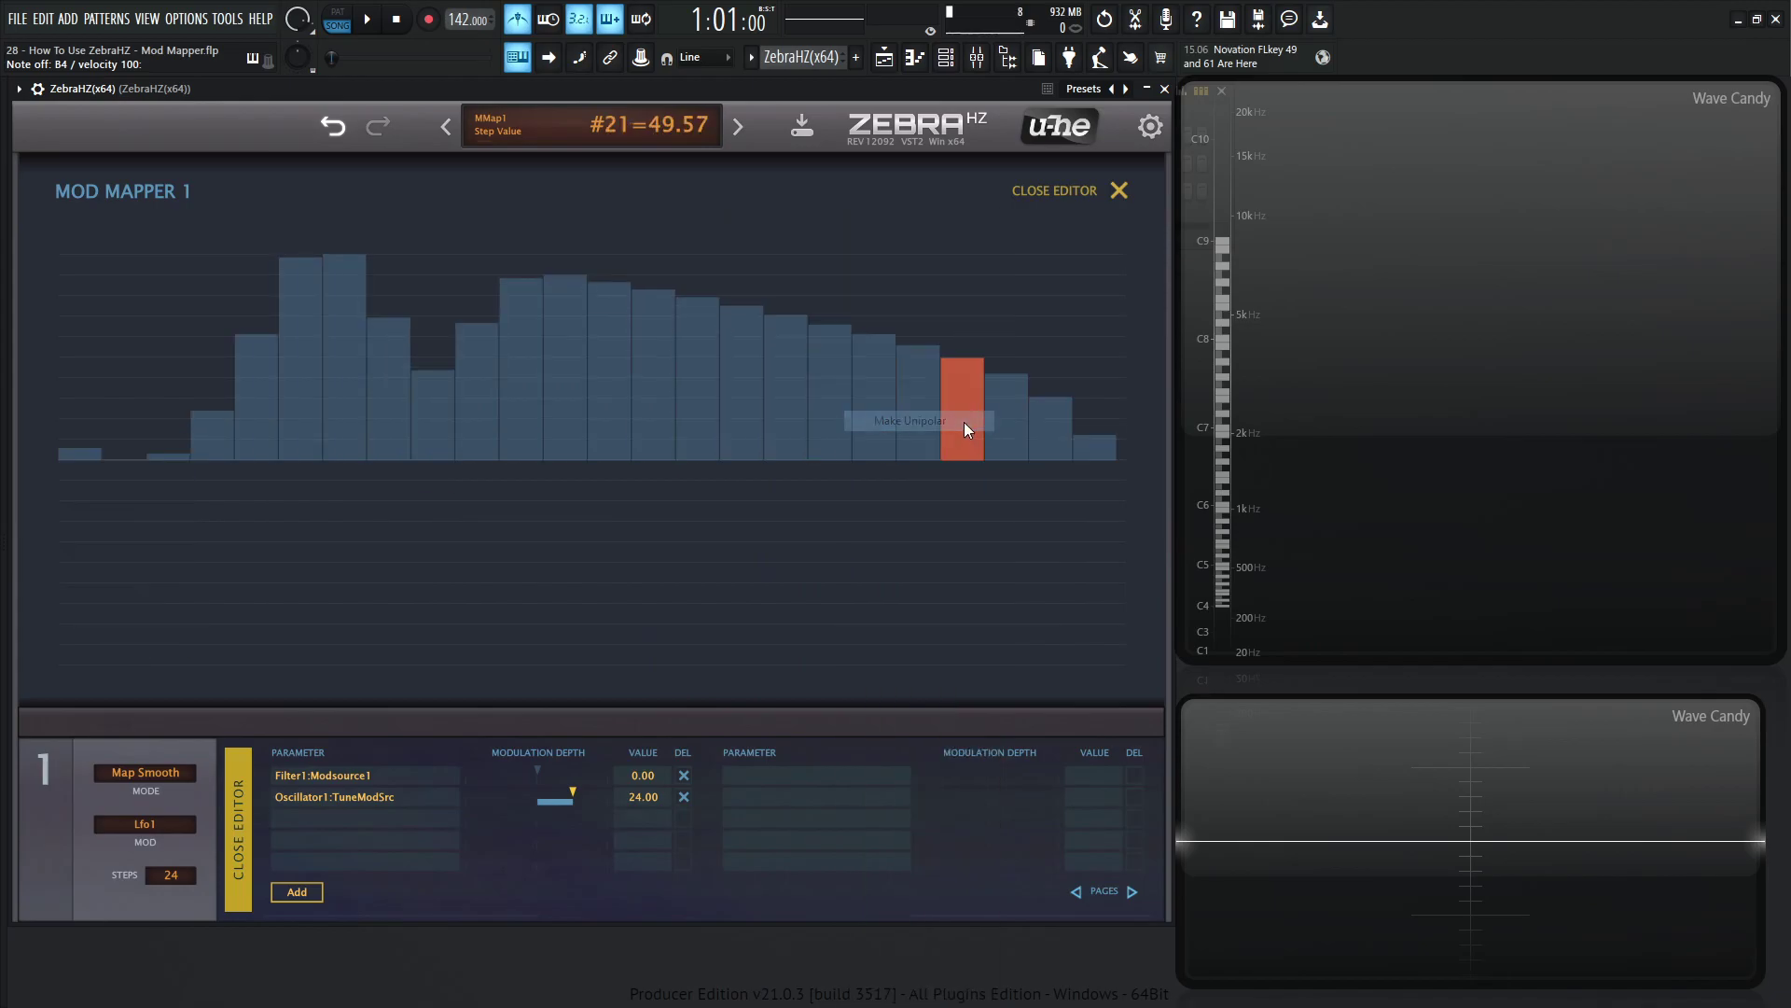
{"action": "right_click", "coordinate": [966, 395]}
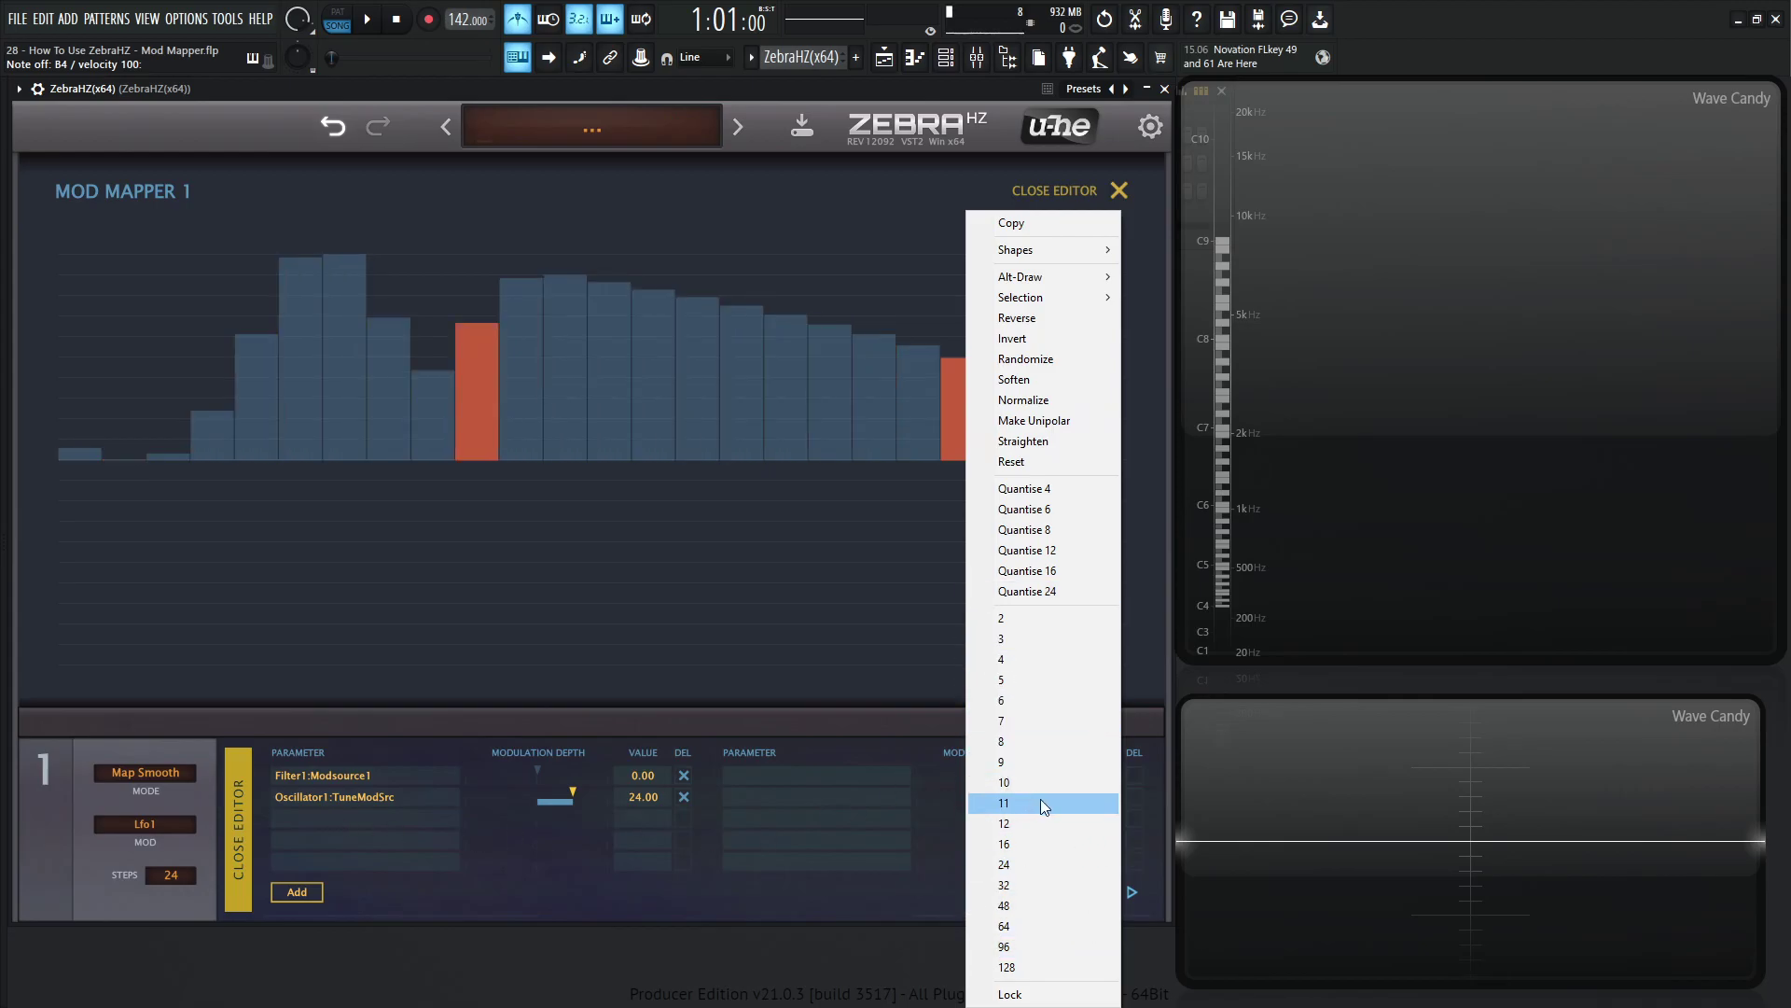
Cut the pattern to 11 steps, restore 24, then settle on 12 steps.
{"action": "left_click", "coordinate": [1003, 802]}
{"action": "right_click", "coordinate": [918, 572]}
{"action": "left_click", "coordinate": [664, 581]}
{"action": "left_click", "coordinate": [182, 874]}
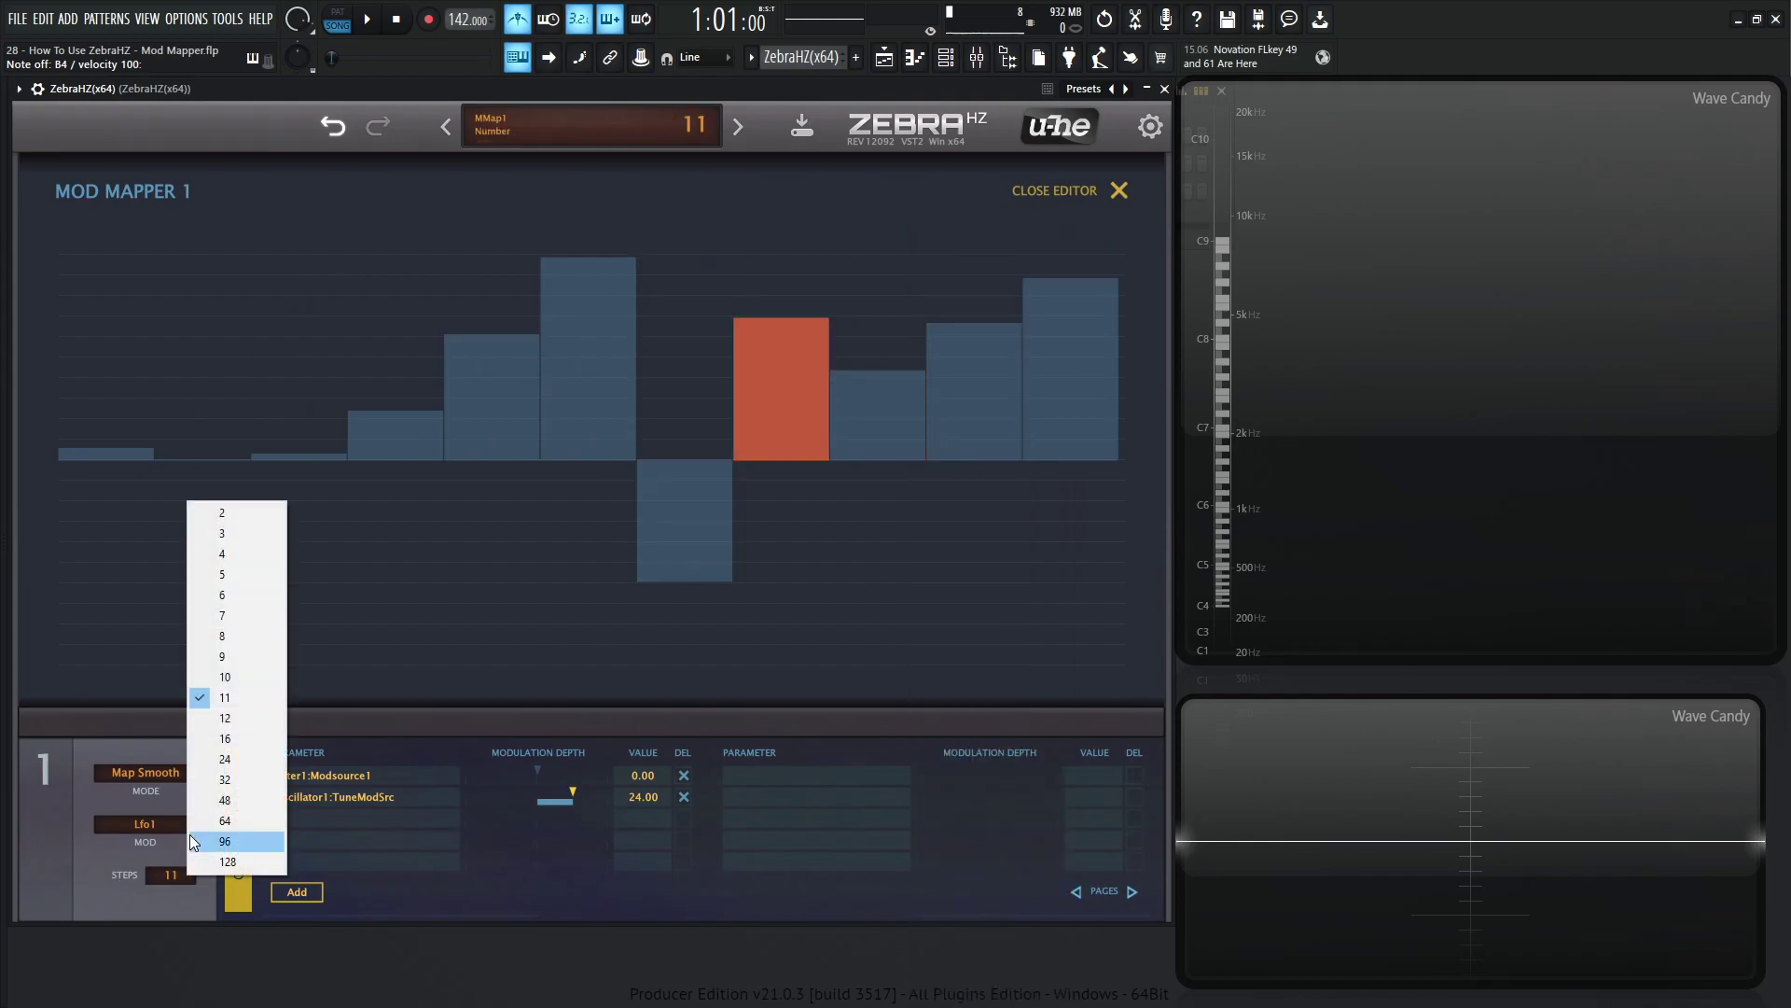
{"action": "left_click", "coordinate": [172, 868]}
{"action": "right_click", "coordinate": [535, 574]}
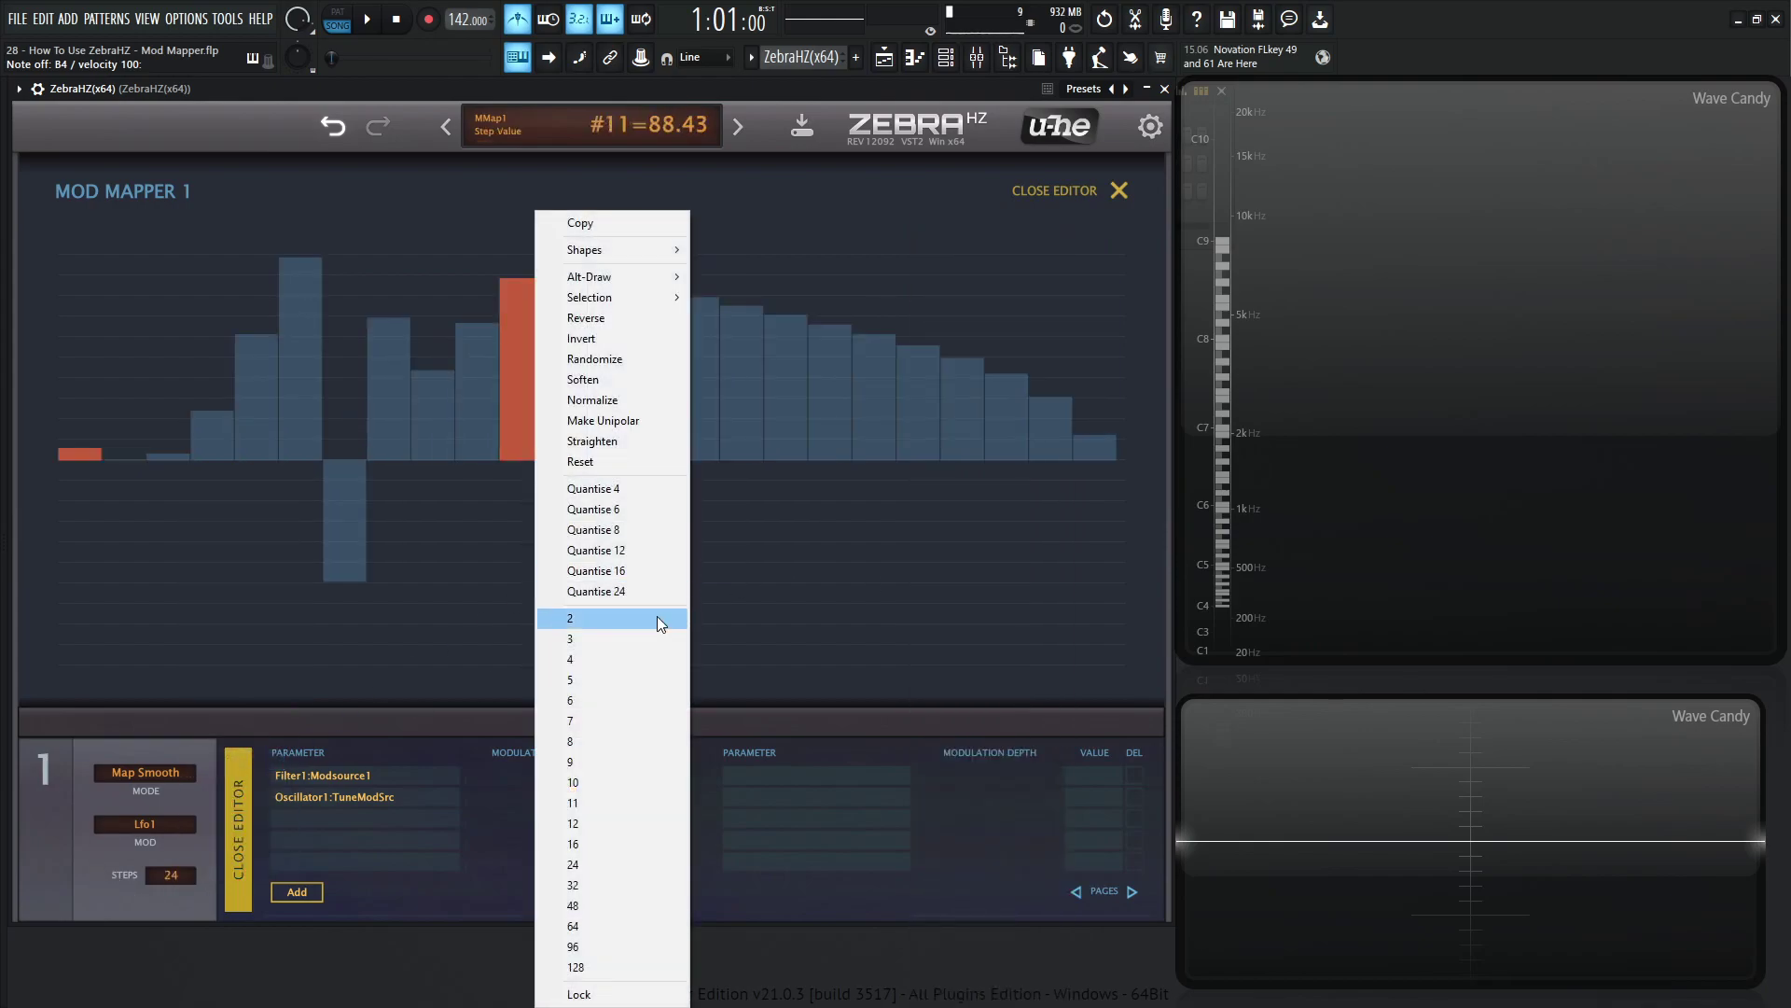
{"action": "left_click", "coordinate": [614, 821]}
Toggle the step pattern lock on and off, then close the Mod Mapper editor.
{"action": "right_click", "coordinate": [715, 553]}
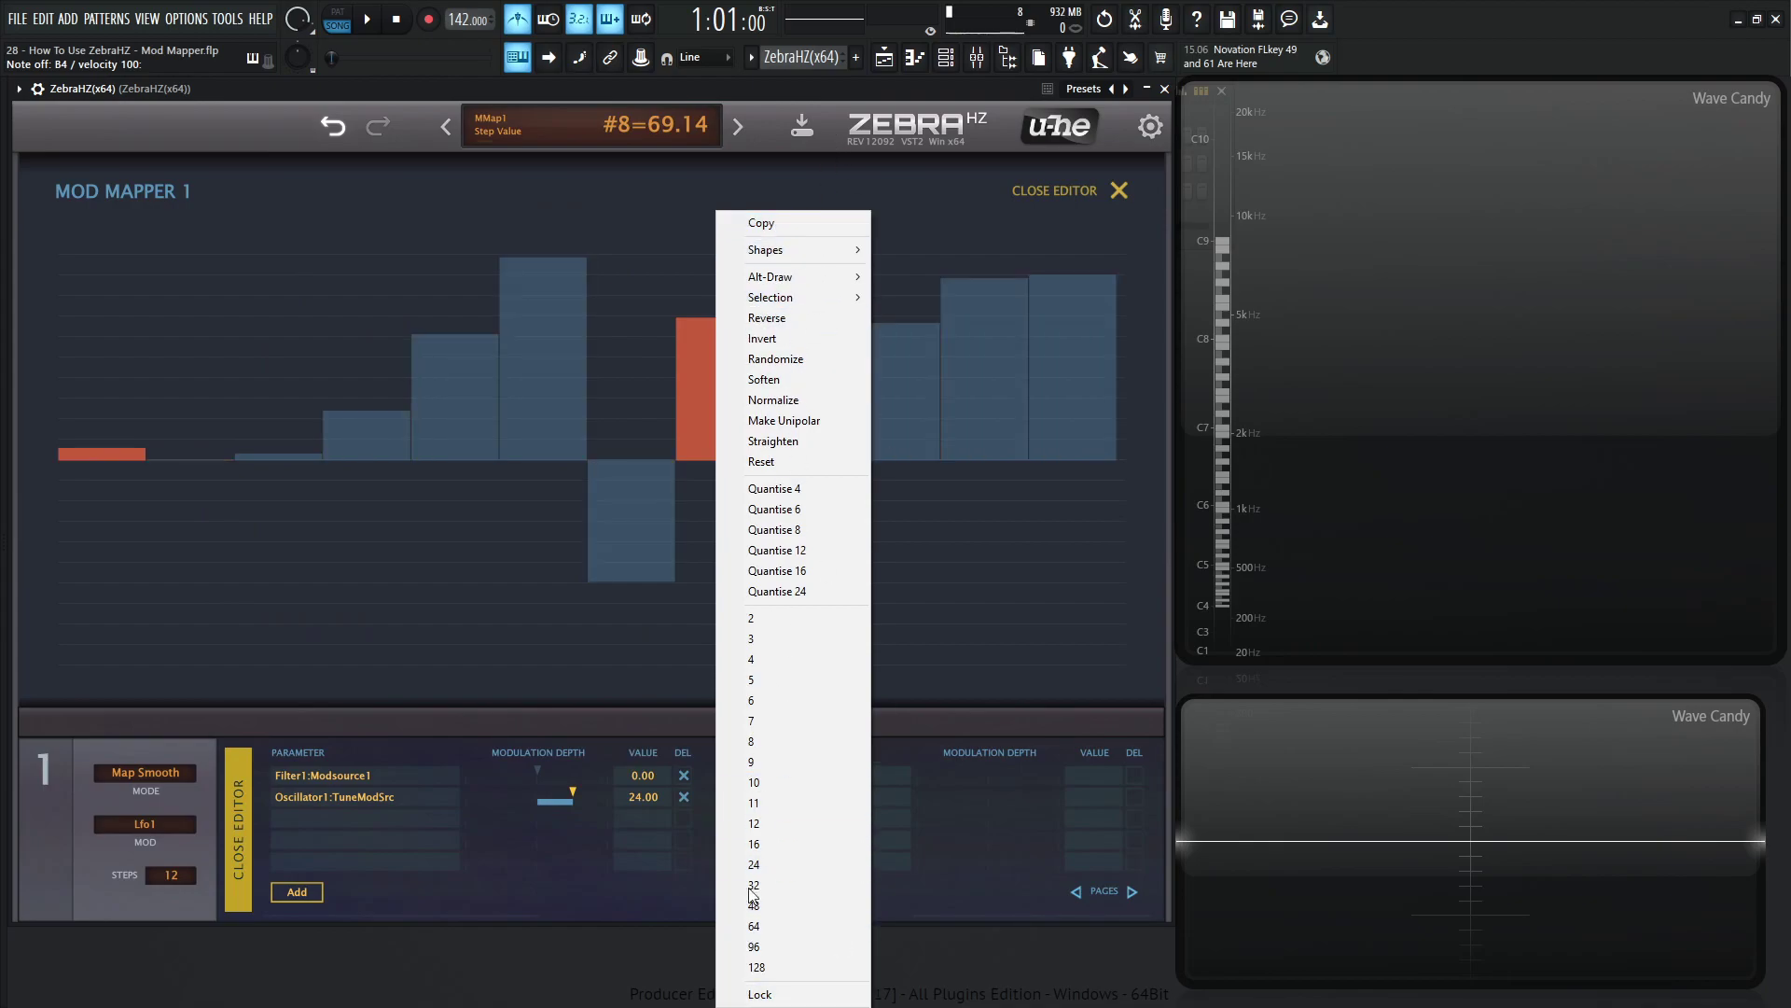
{"action": "left_click", "coordinate": [795, 993]}
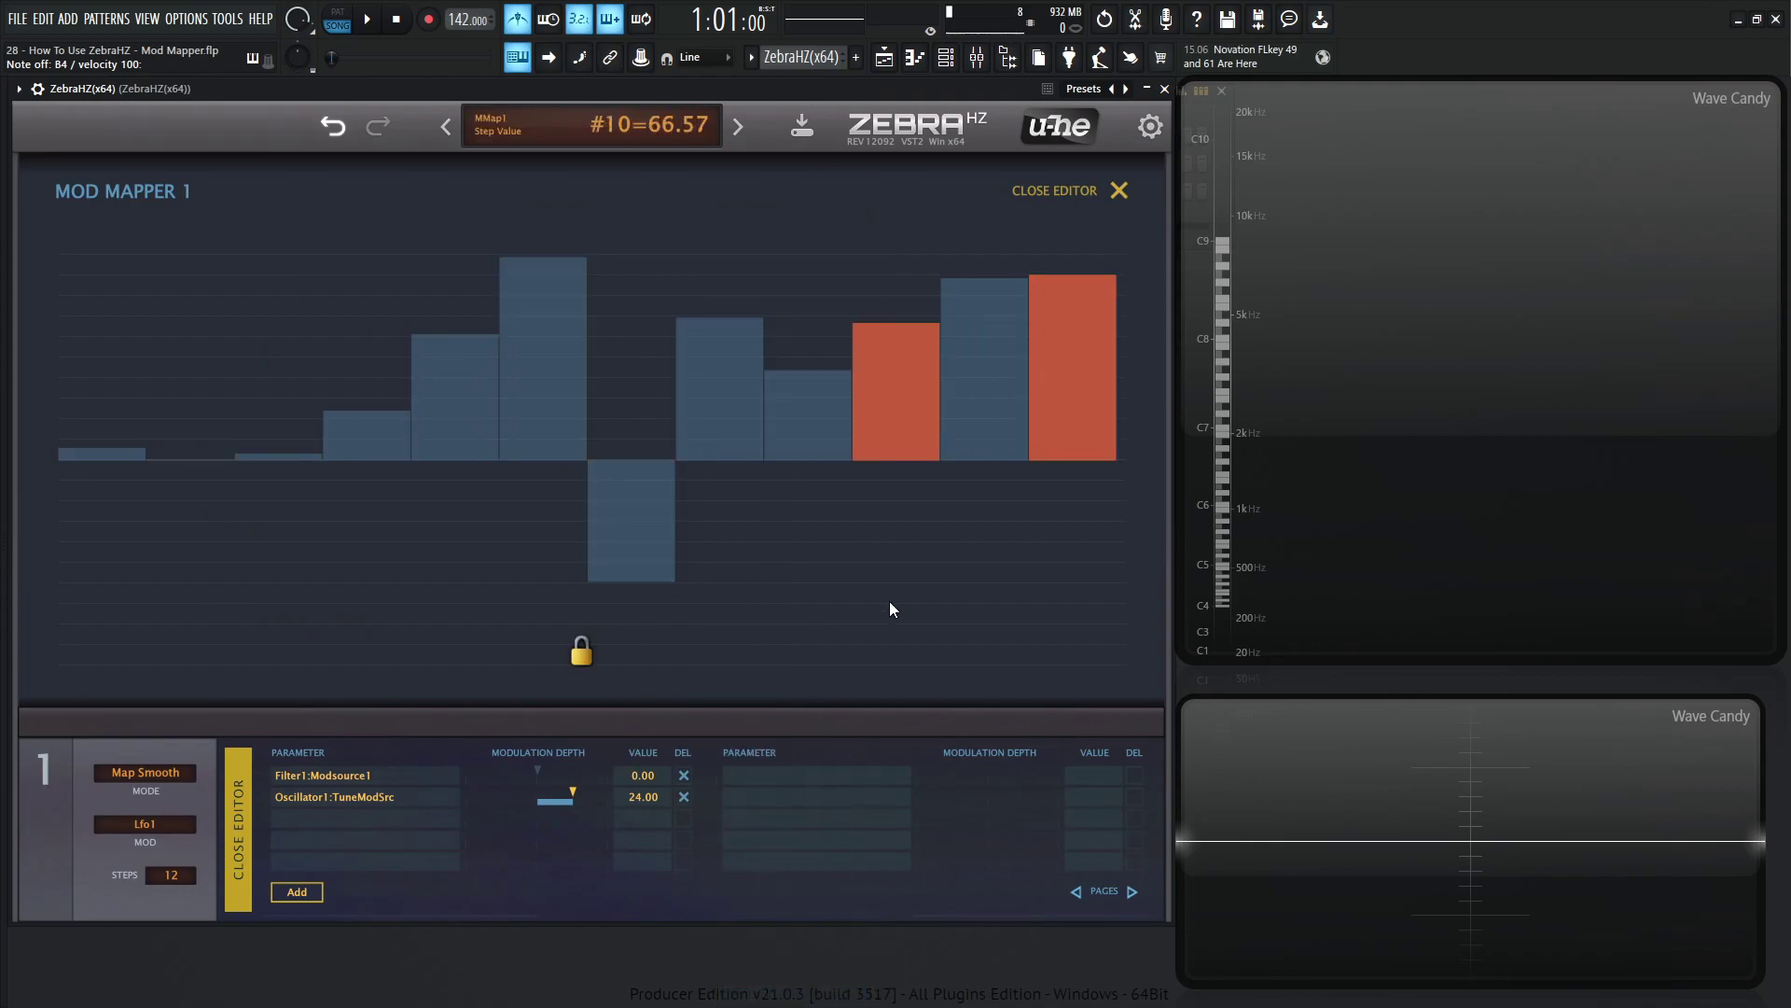
{"action": "right_click", "coordinate": [826, 558]}
{"action": "left_click", "coordinate": [915, 994]}
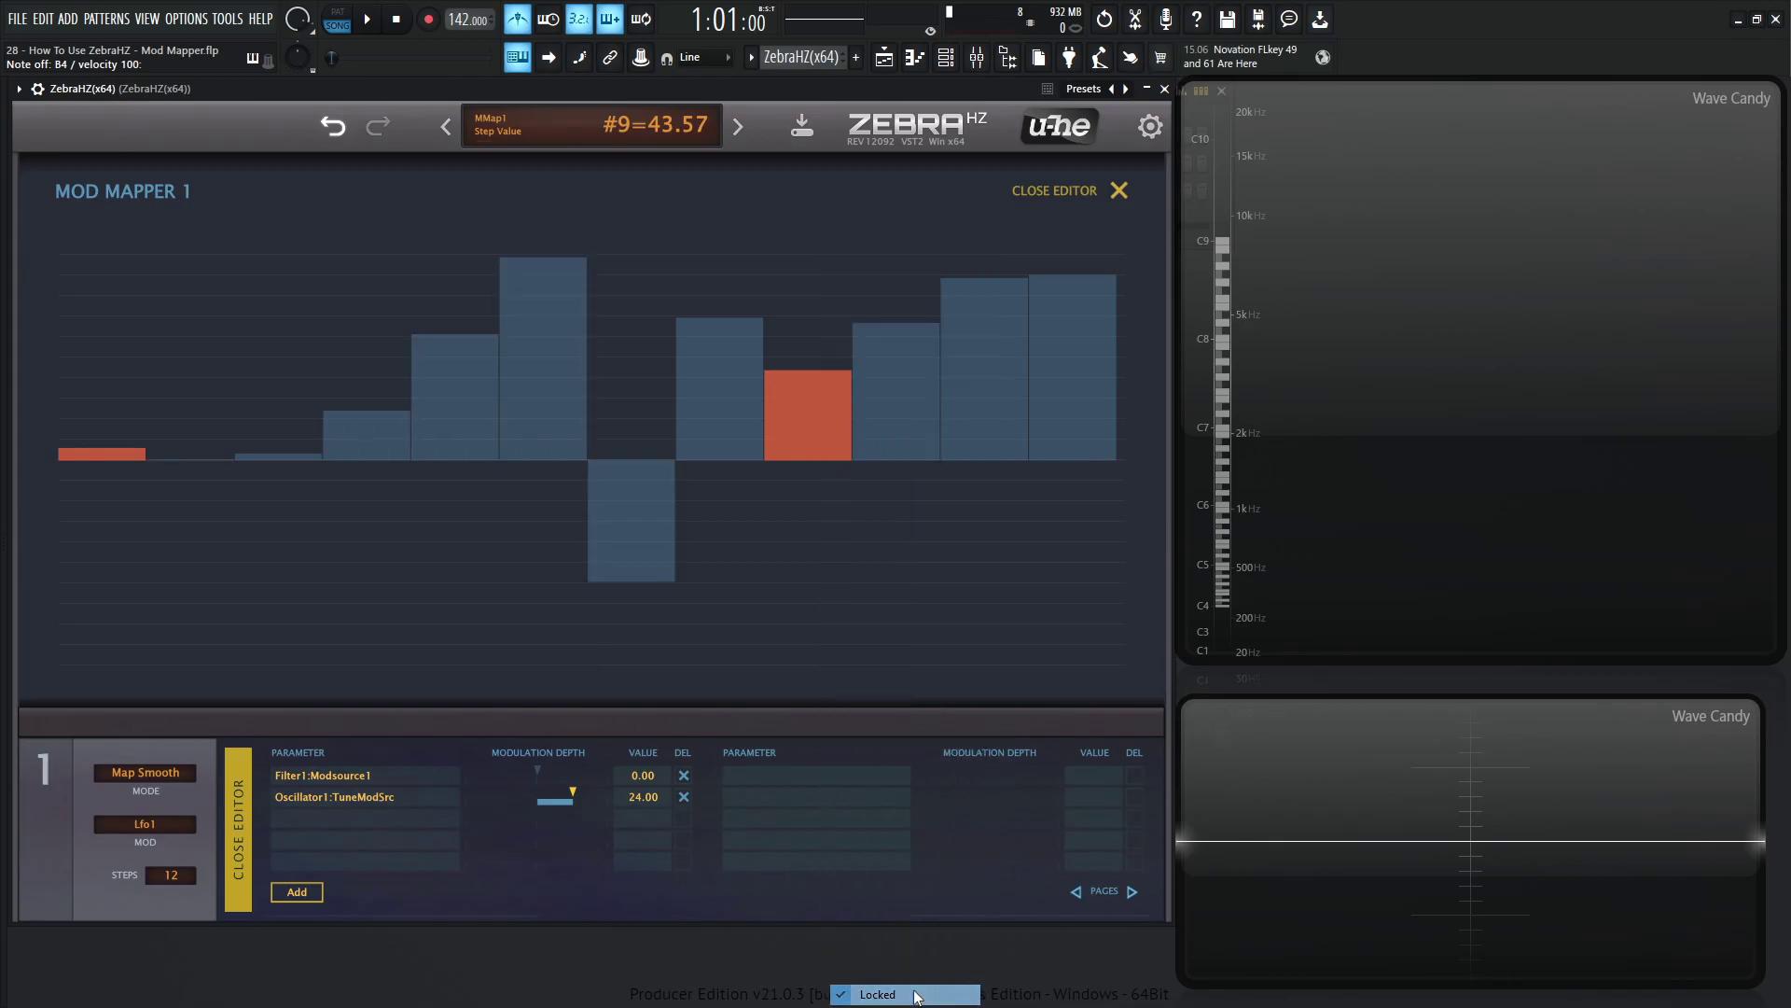
{"action": "left_click", "coordinate": [1118, 190]}
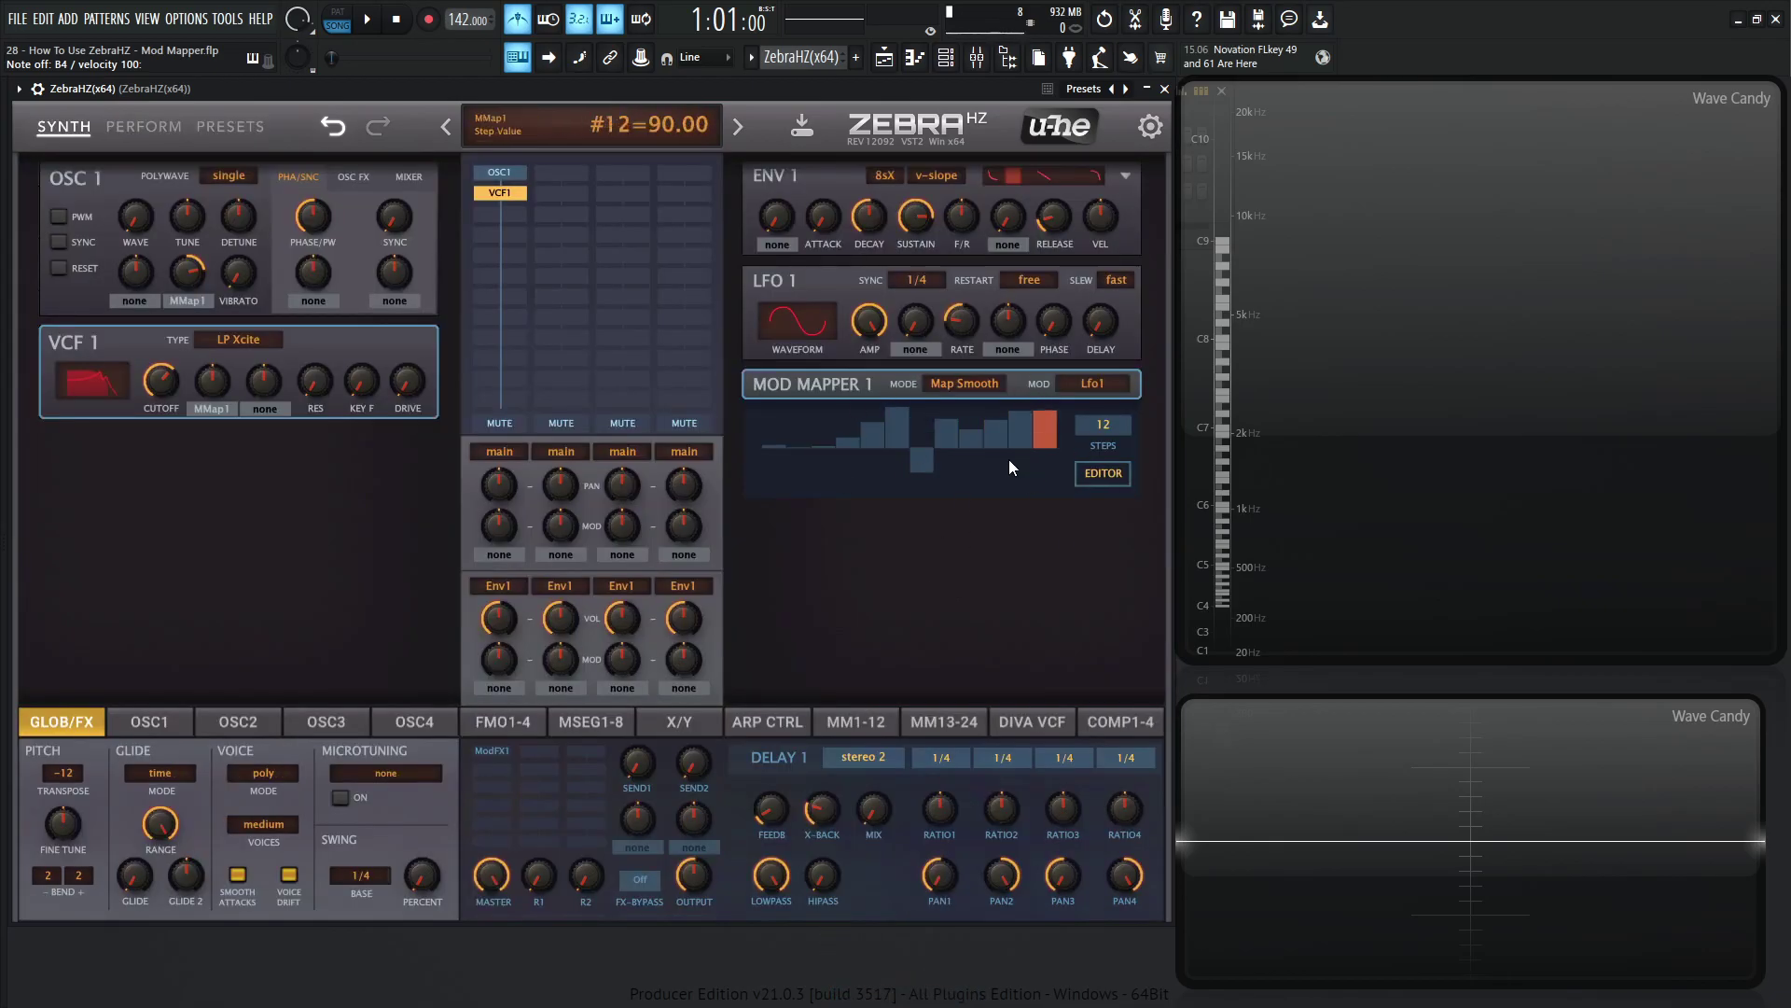